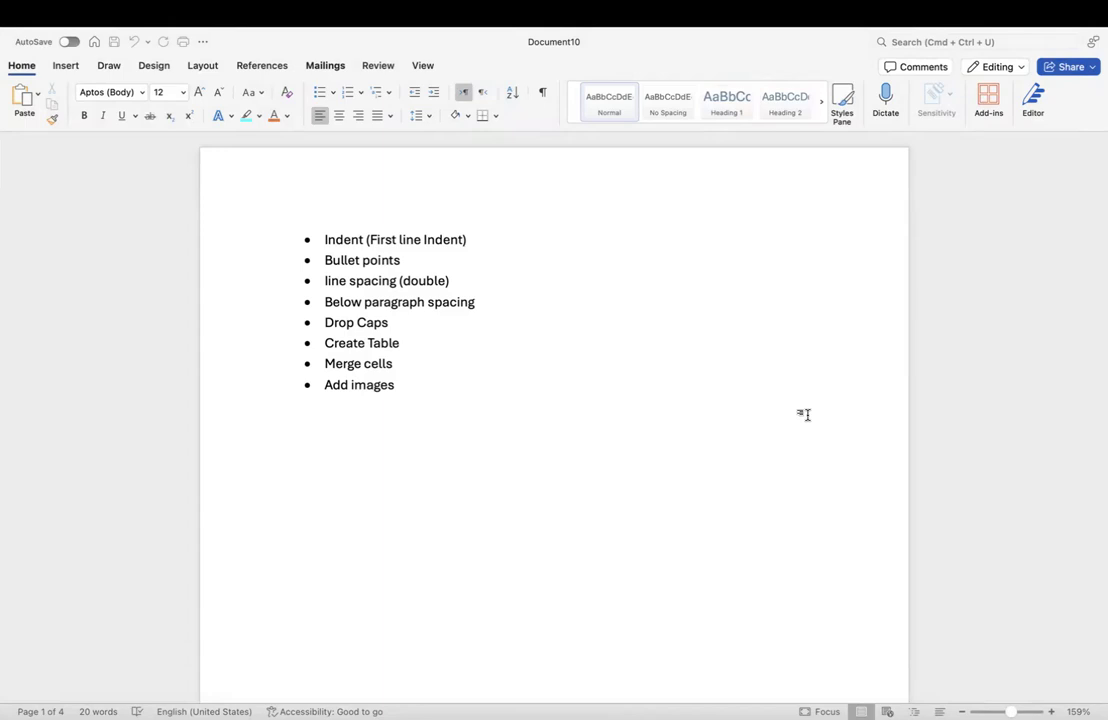
Step: Switch to Document11, which holds the Education paragraph
left_click(806, 414)
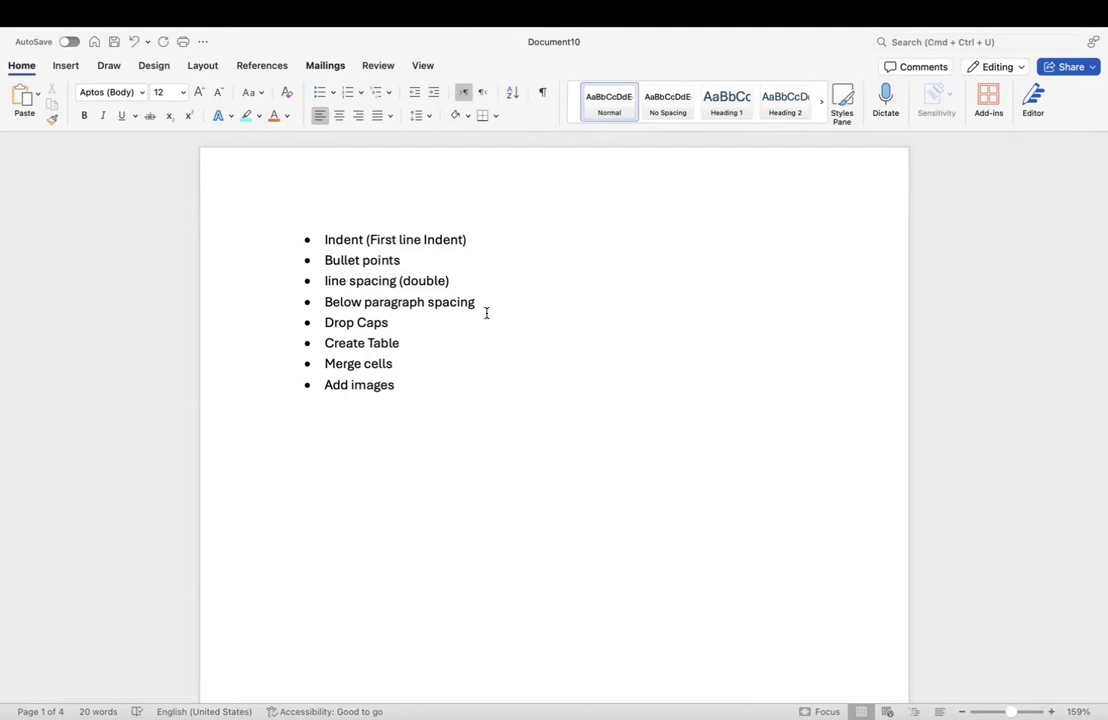
key("ctrl+Right")
left_click(598, 401)
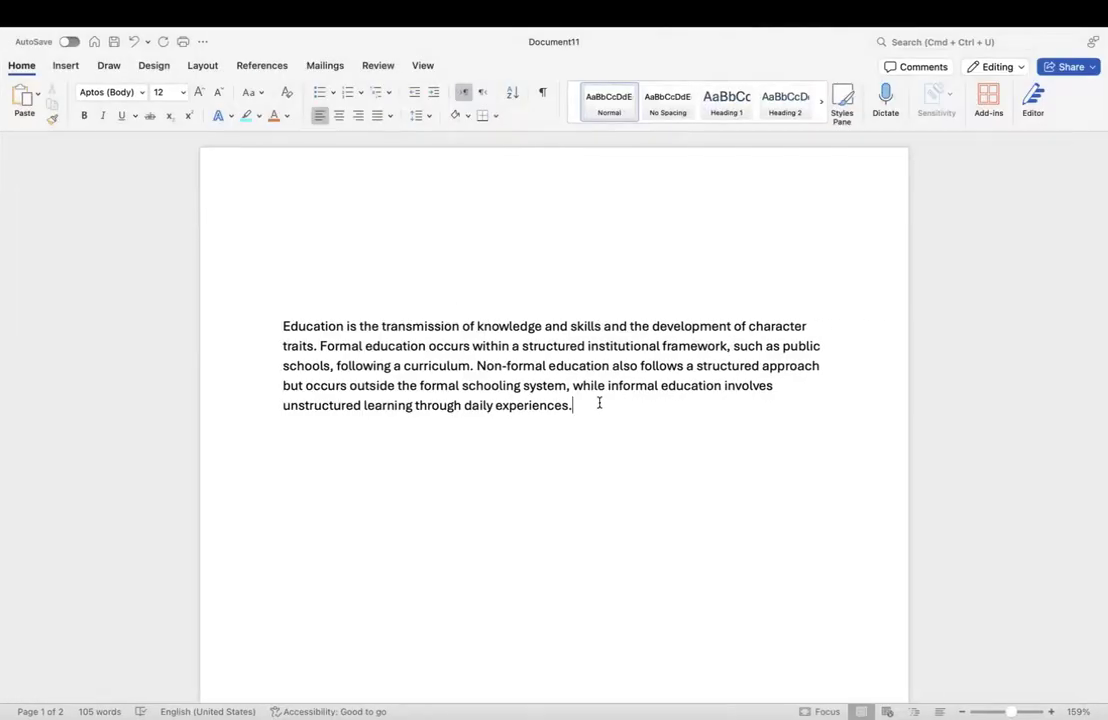
scroll(599, 402, "down", 1)
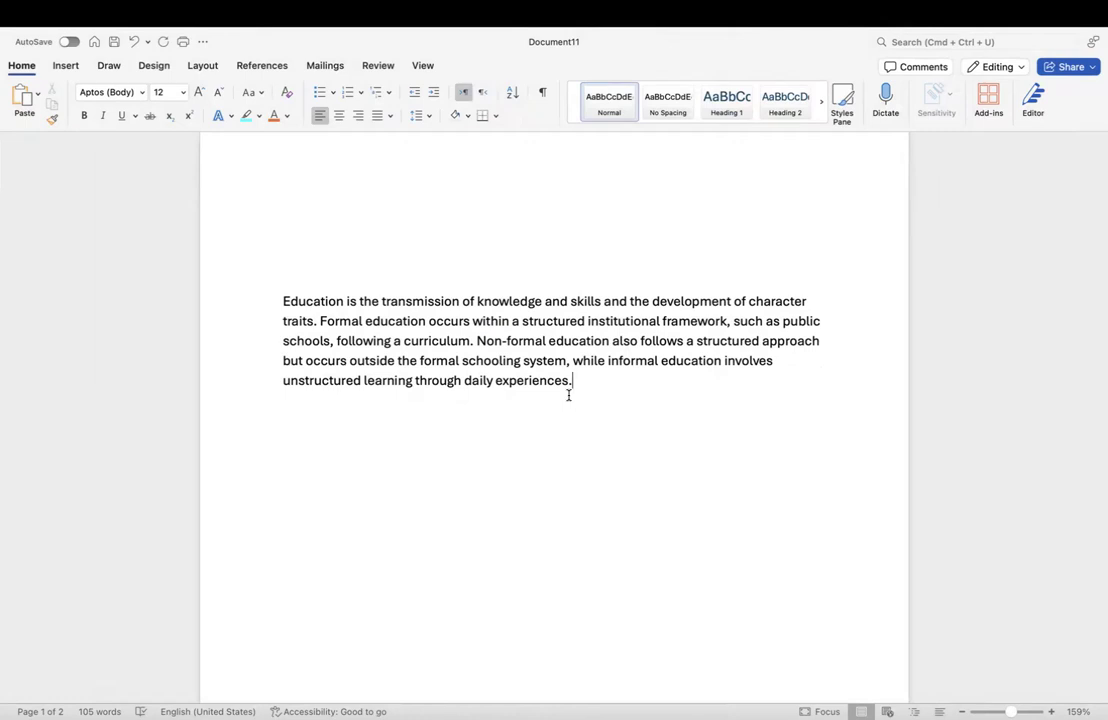
key("ctrl+Left")
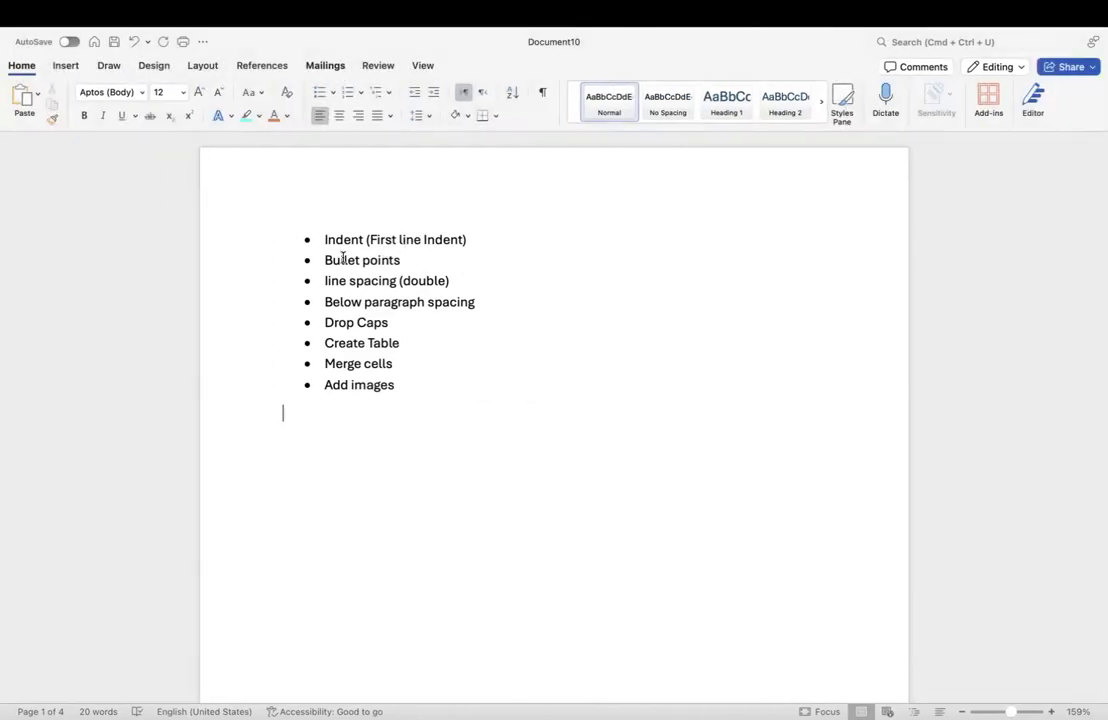
key("ctrl+Right")
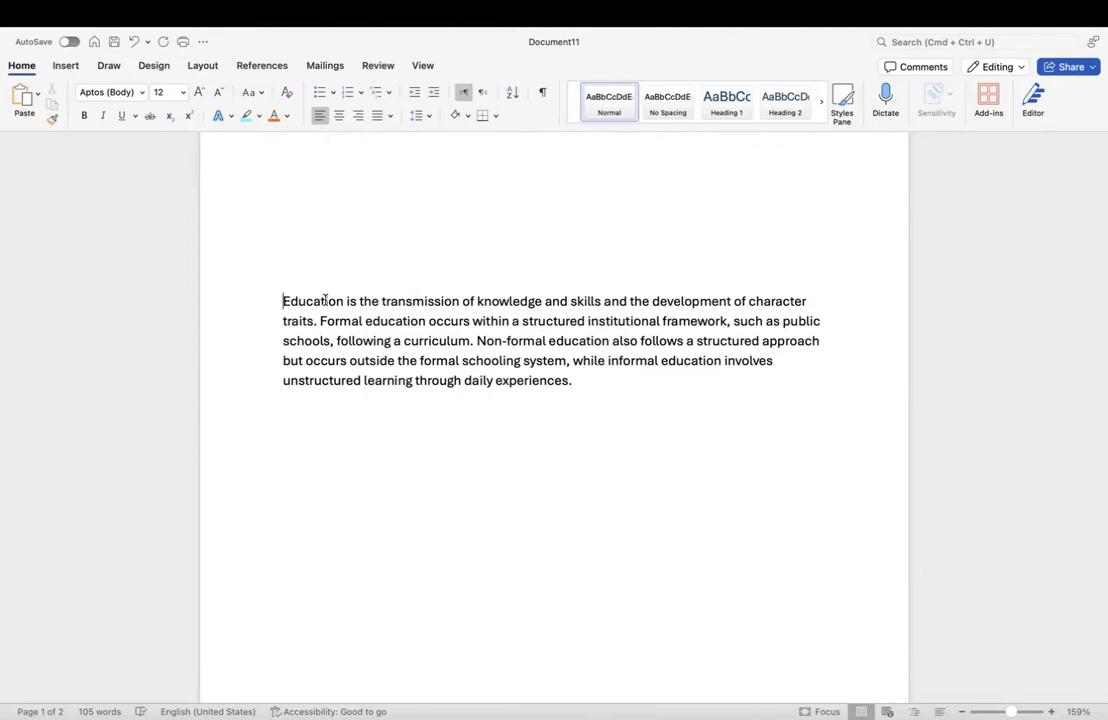
Step: Indent the Education paragraph's first line with Tab, then delete that leading space
key("Tab")
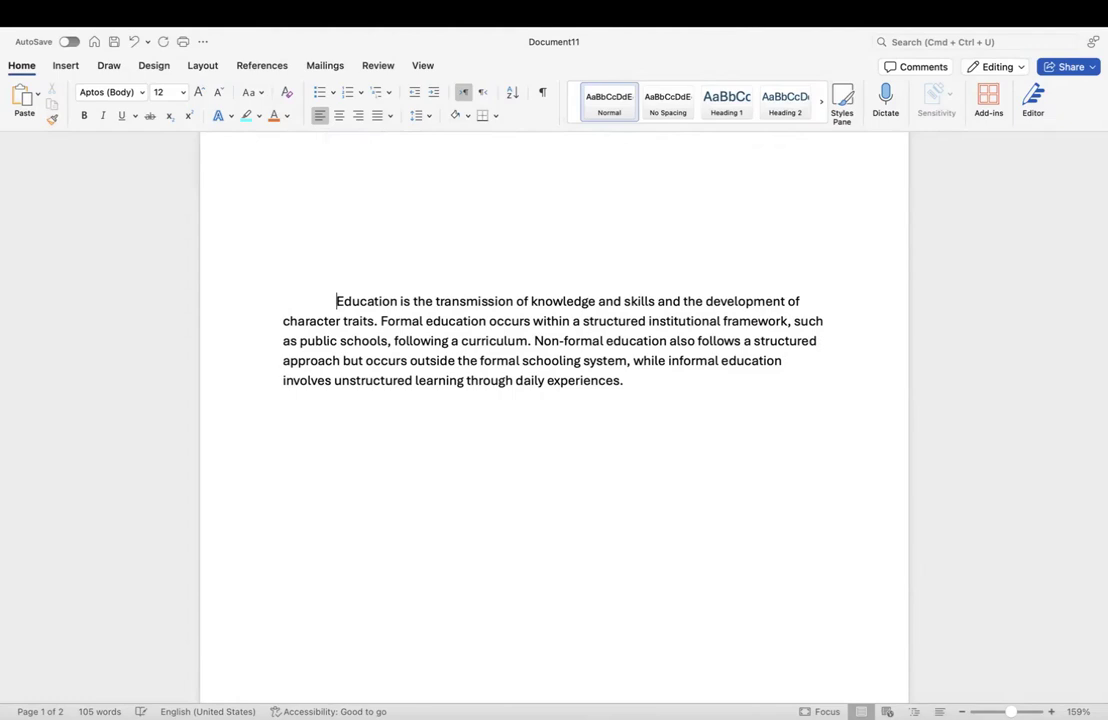
left_click(677, 380)
left_click_drag(336, 301, 274, 304)
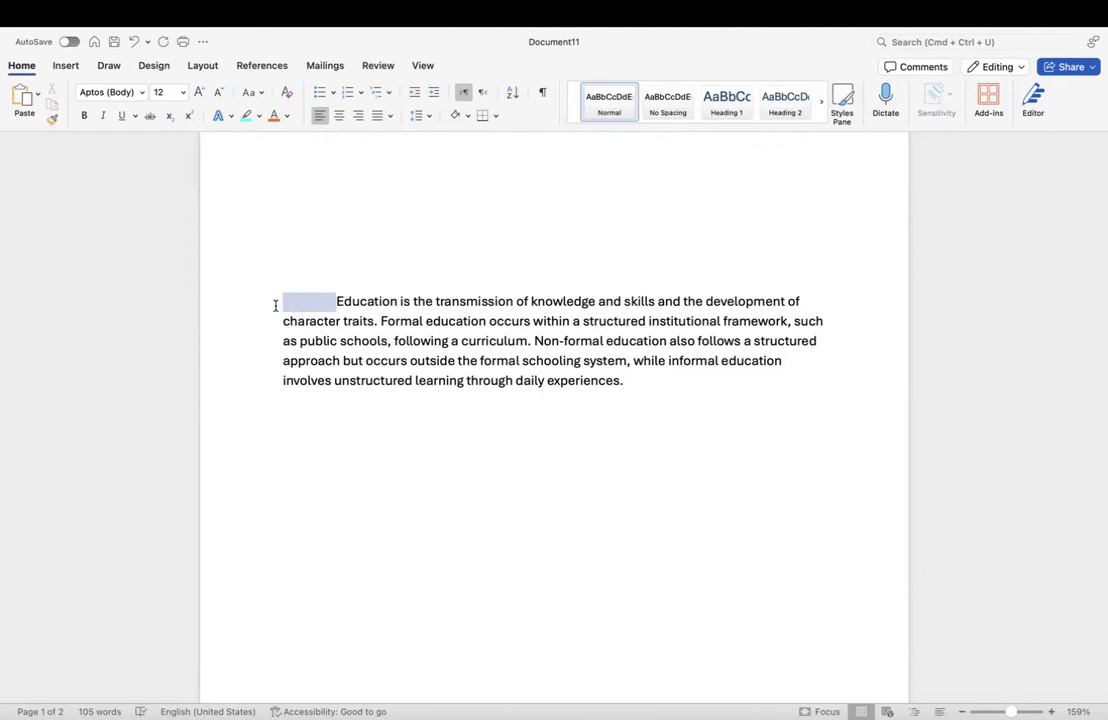
left_click(336, 303)
key("BackSpace")
key("BackSpace")
key("BackSpace")
key("BackSpace")
key("BackSpace")
key("BackSpace")
key("BackSpace")
key("BackSpace")
key("BackSpace")
key("BackSpace")
key("BackSpace")
key("BackSpace")
key("BackSpace")
key("BackSpace")
key("BackSpace")
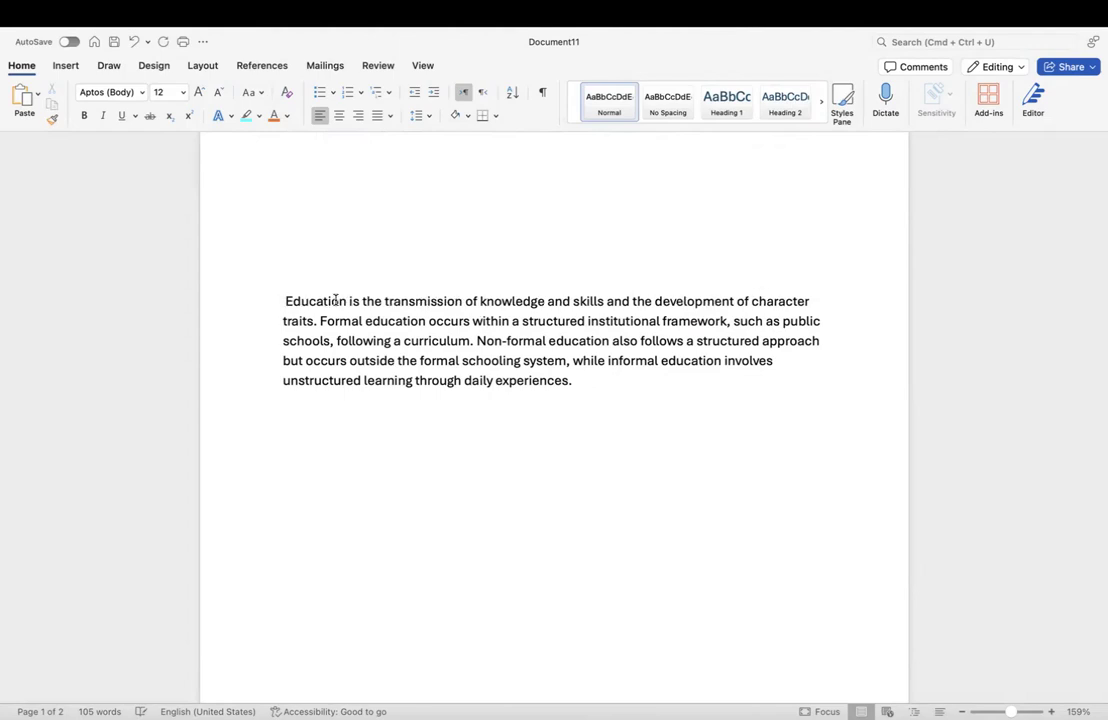
key("BackSpace")
Step: Select the entire Education paragraph and open Paragraph settings from its context menu
left_click(578, 380)
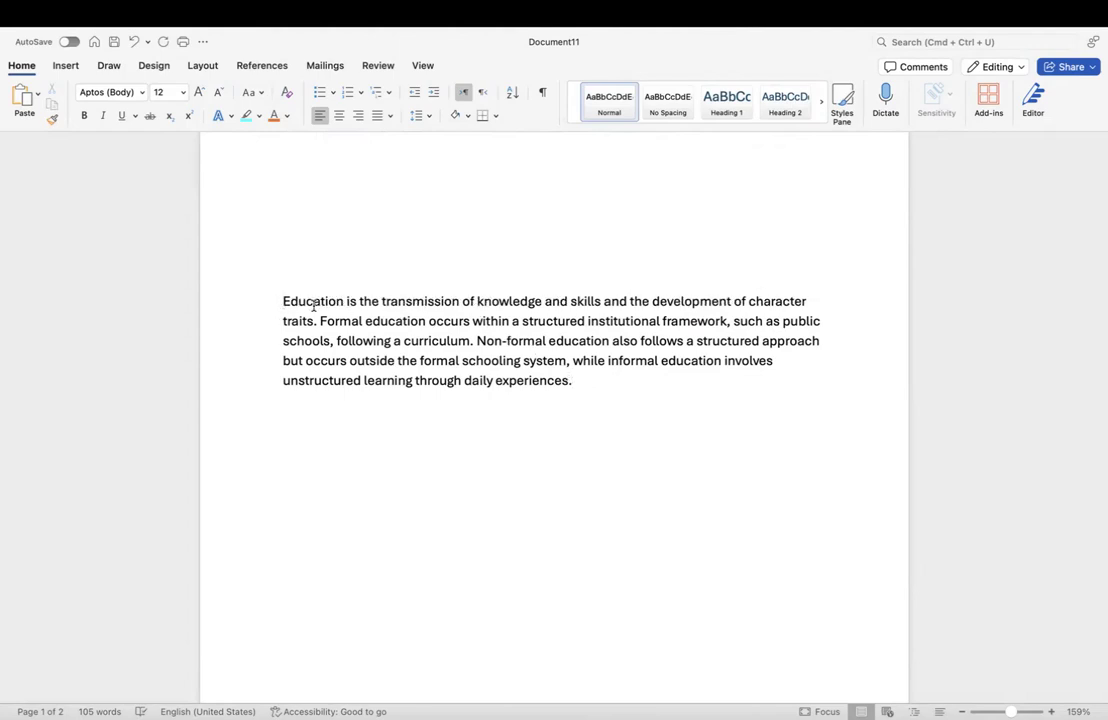
left_click_drag(284, 300, 570, 383)
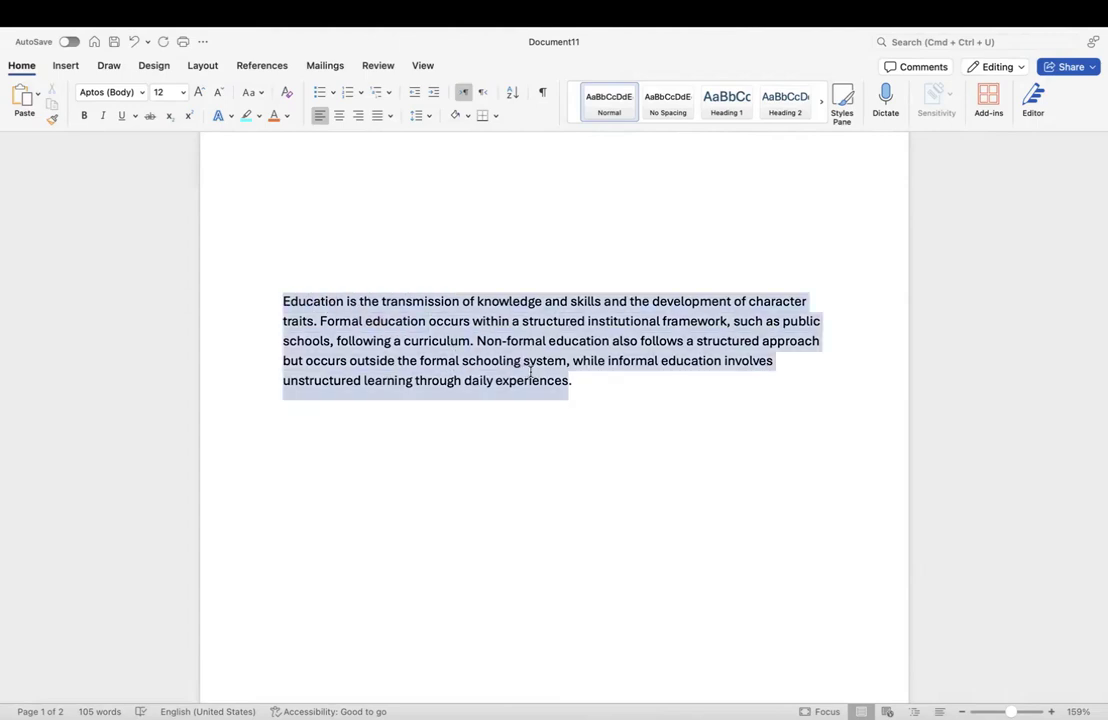
left_click(471, 342)
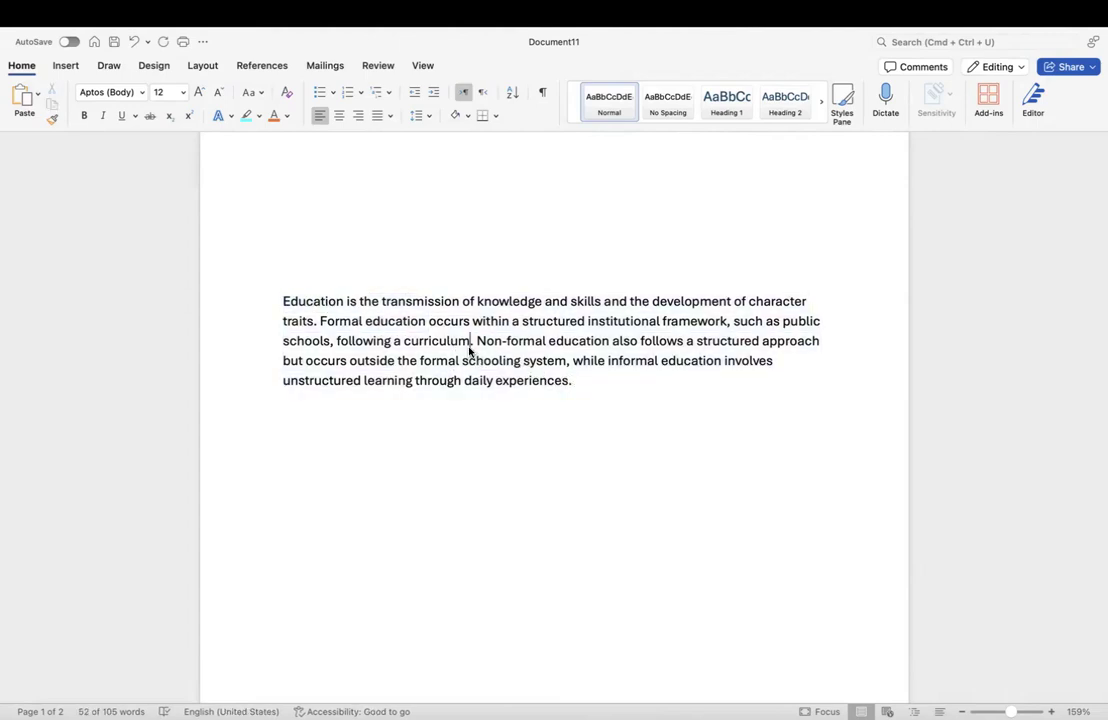
left_click_drag(598, 391, 286, 300)
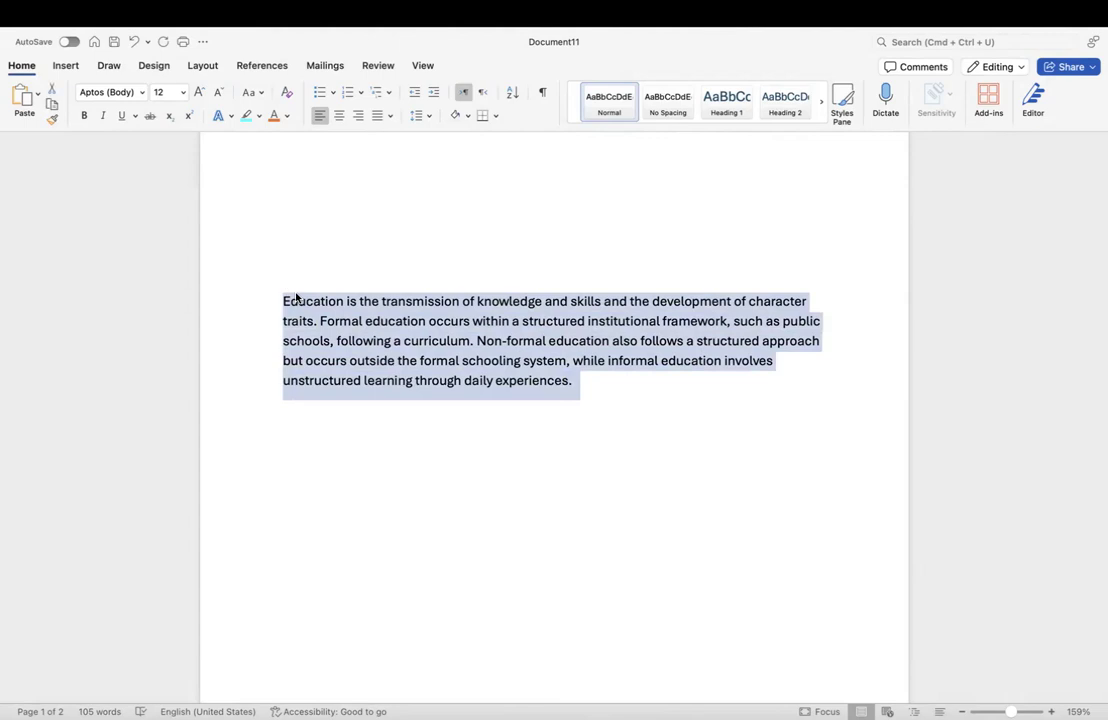
right_click(391, 346)
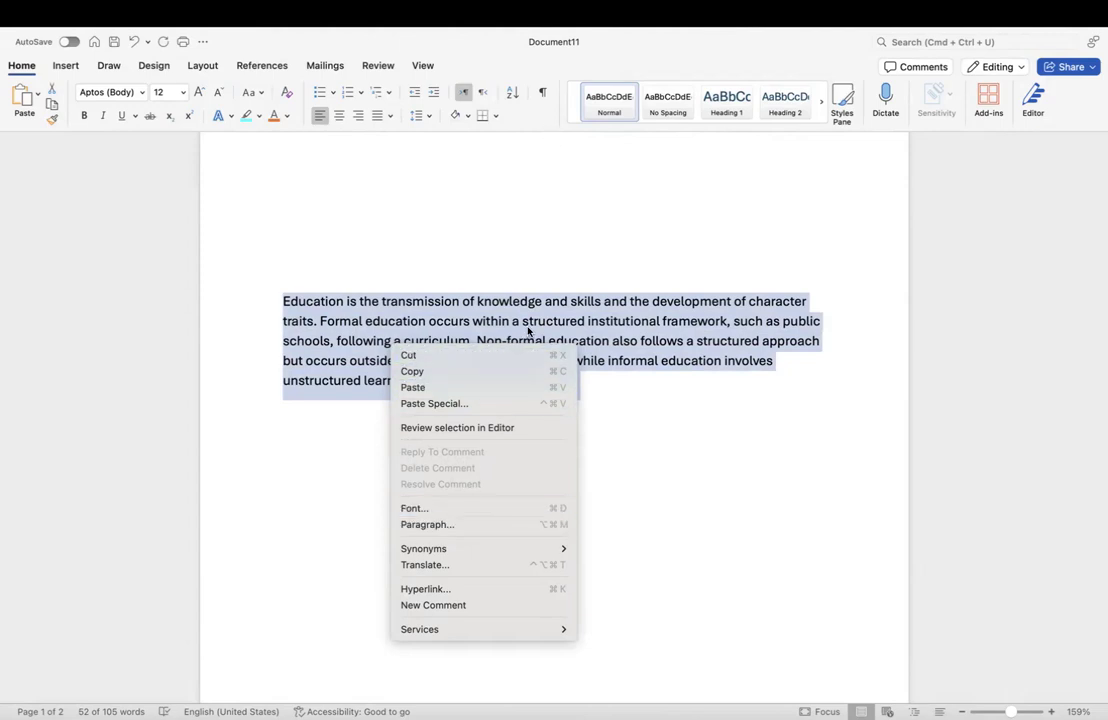
left_click(443, 528)
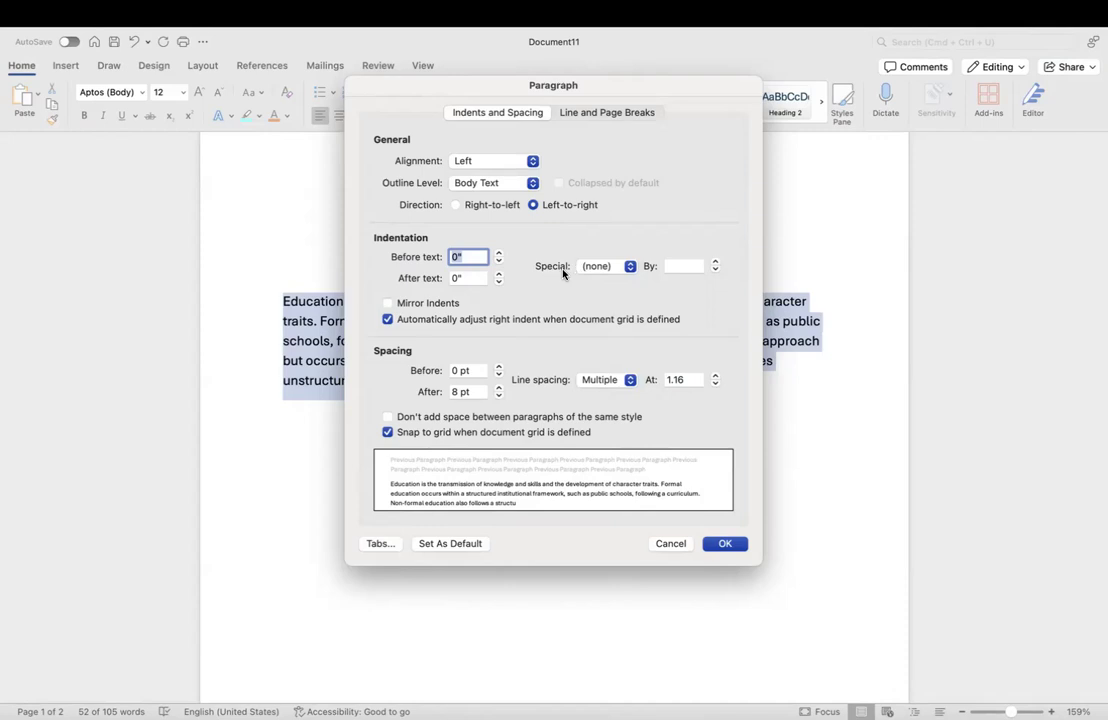
Step: Try a First line special indent, then set Special back to (none)
left_click(630, 267)
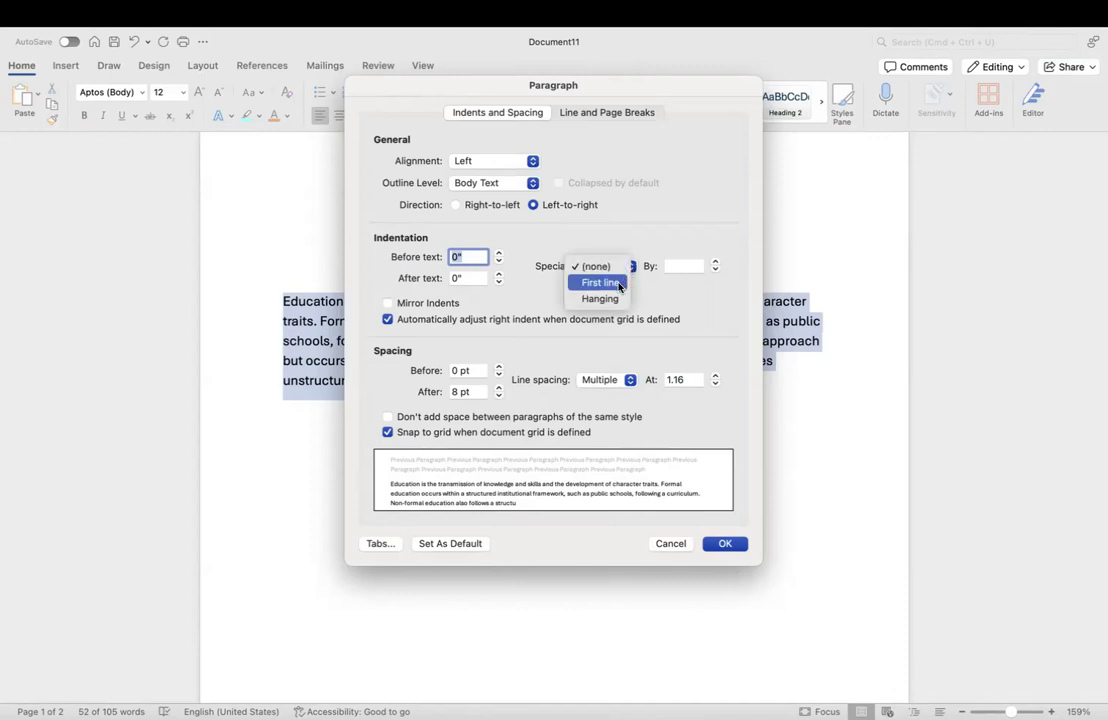
left_click(619, 287)
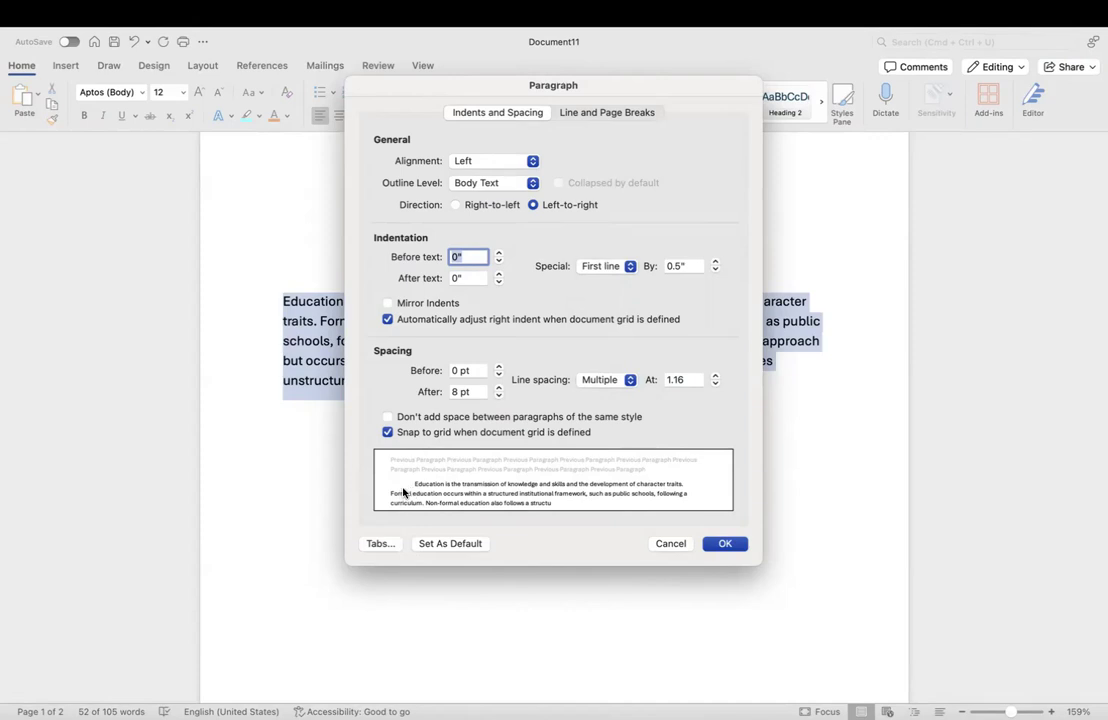
left_click(628, 265)
left_click(612, 252)
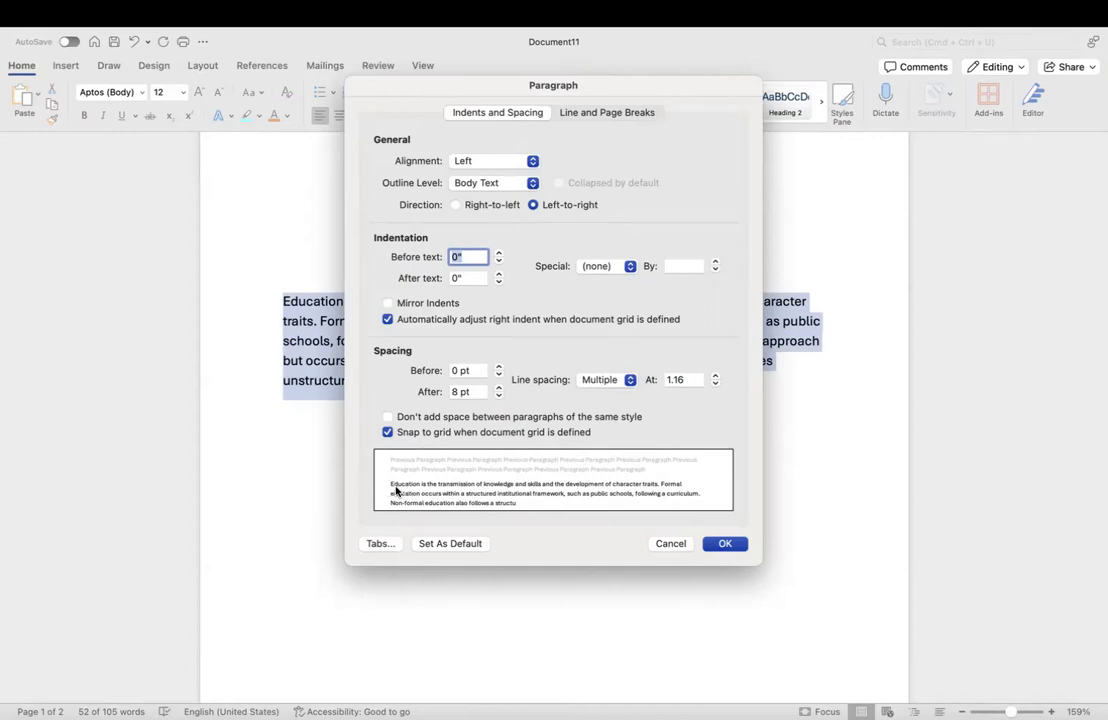
Step: Preview a First line indent stepped up to 1", then reset Special to (none)
left_click(626, 265)
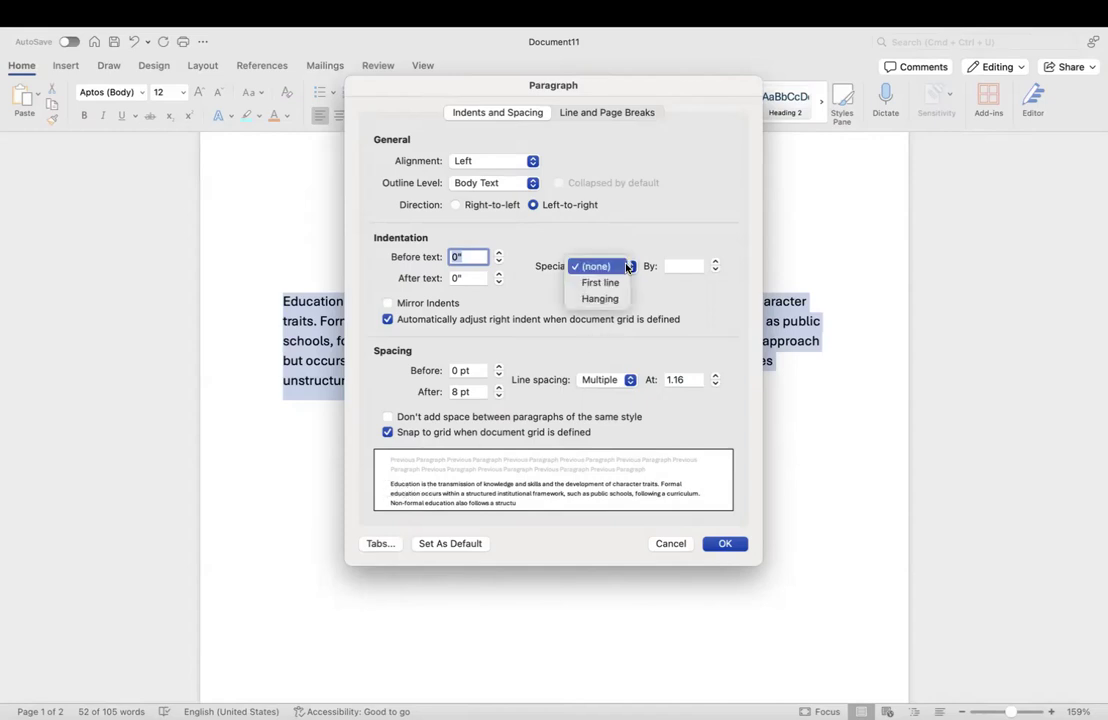
left_click(603, 281)
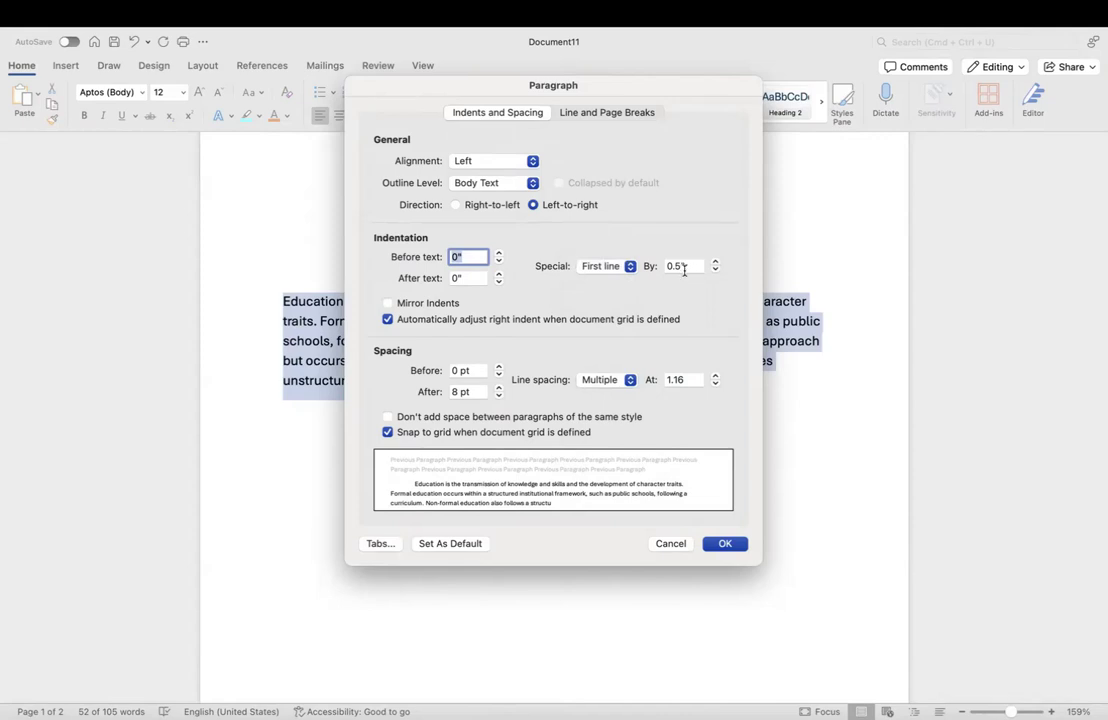
left_click(715, 261)
left_click(715, 261)
left_click(714, 263)
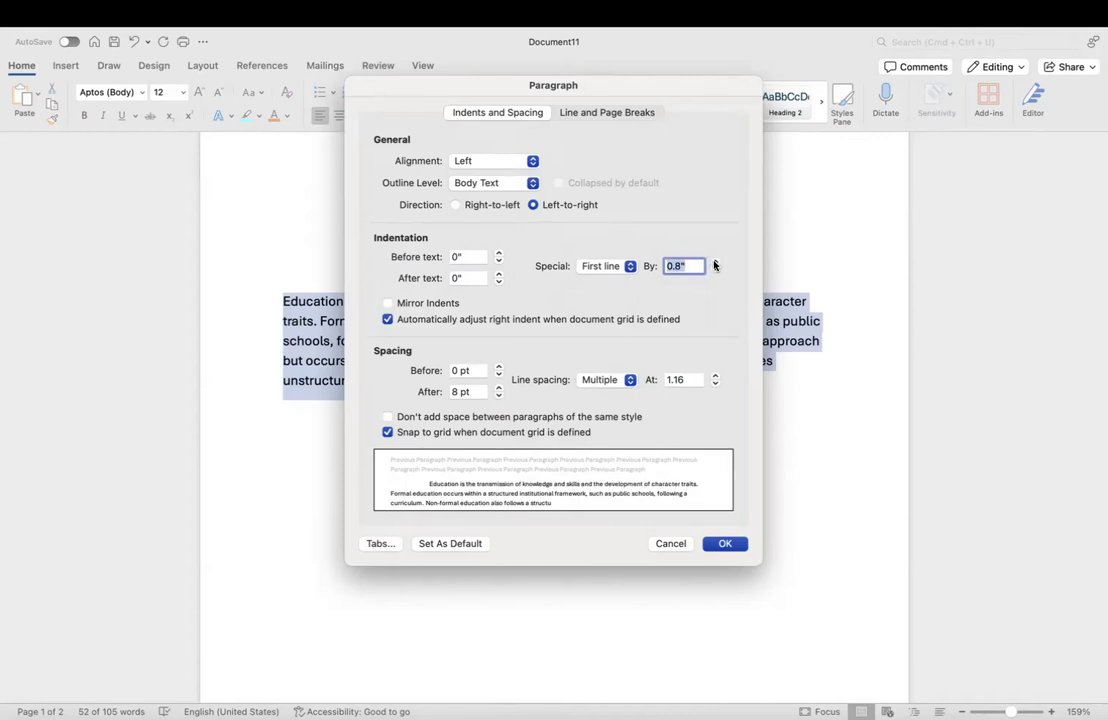
left_click(714, 263)
left_click(714, 263)
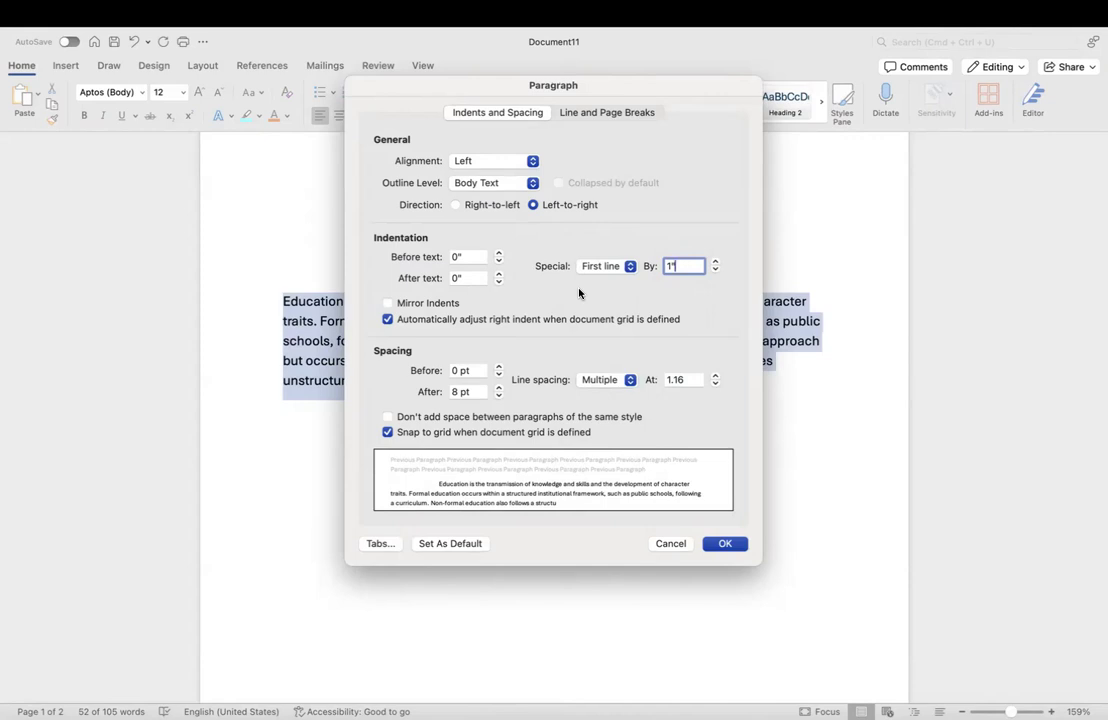
left_click(625, 268)
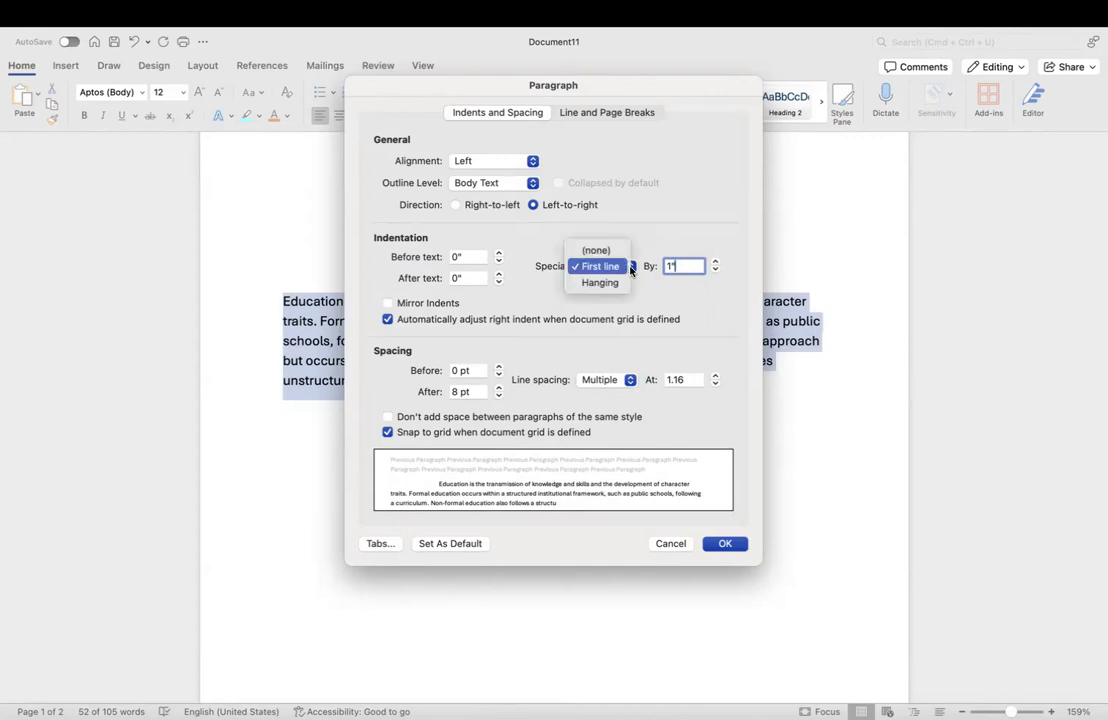
left_click(600, 251)
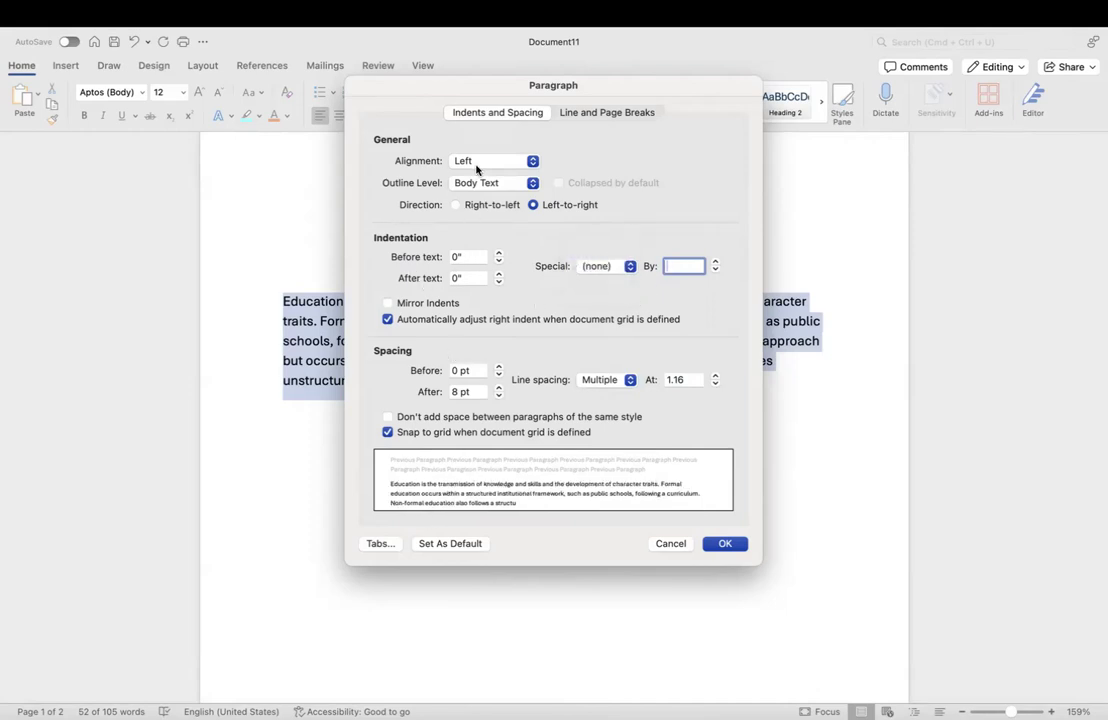
Step: Raise the Before text indent to 0.6", then bring it back down to 0"
left_click(499, 253)
left_click(498, 253)
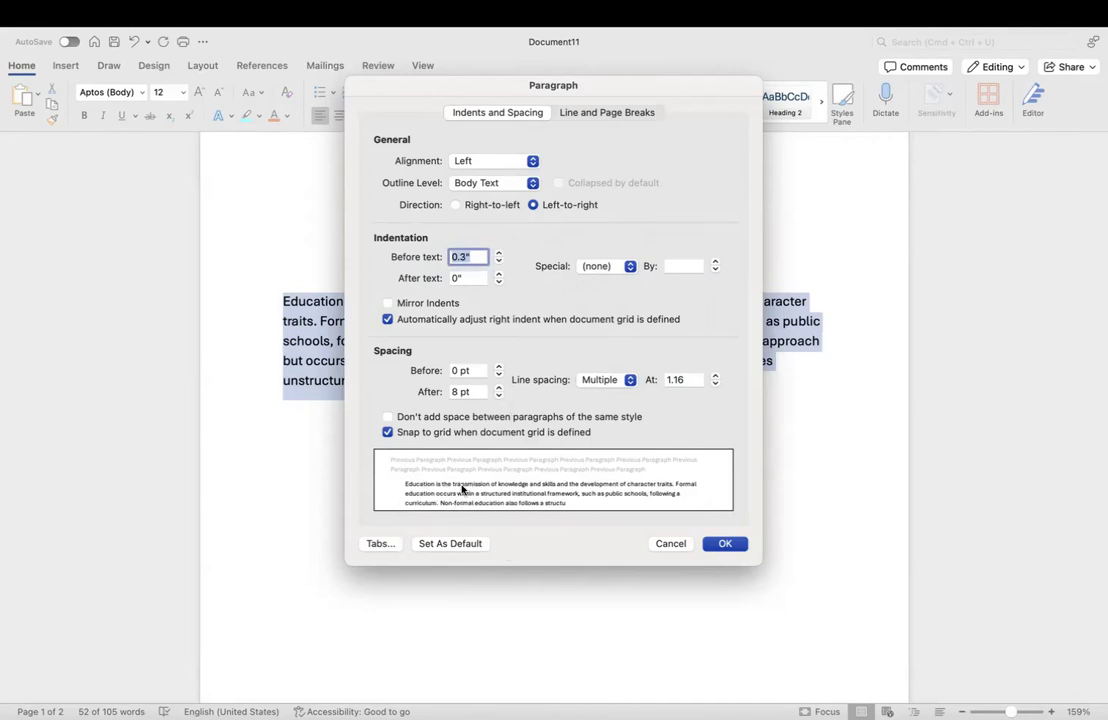
left_click(499, 253)
left_click(499, 253)
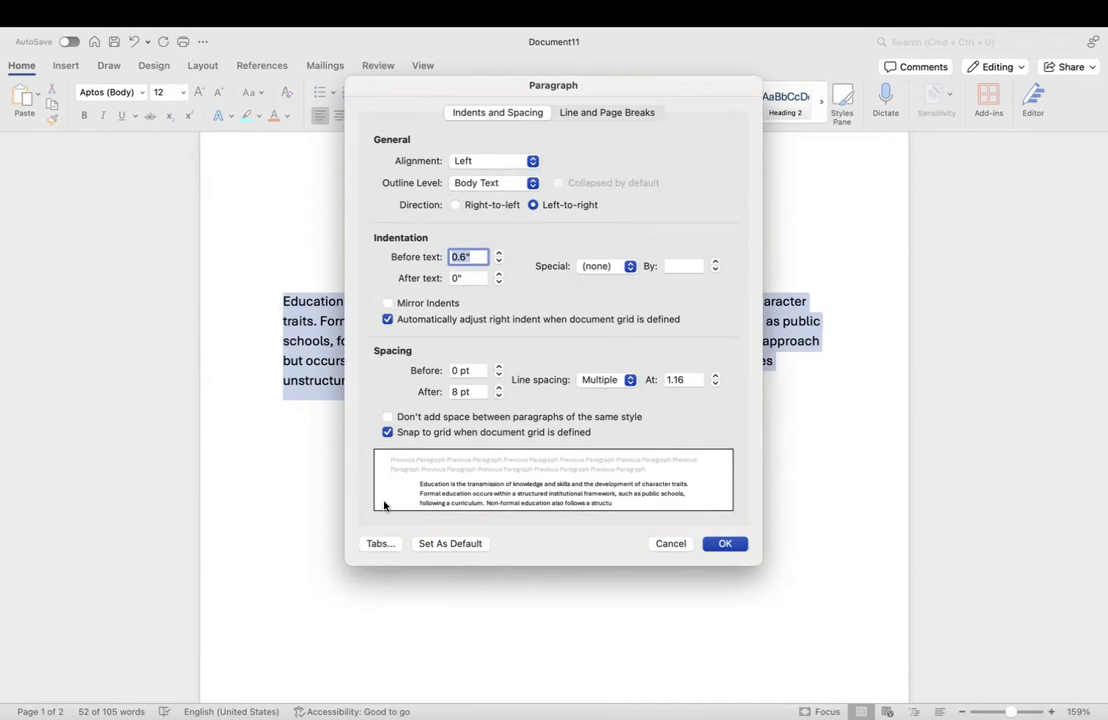
left_click(498, 262)
left_click(498, 262)
left_click(498, 262)
left_click(498, 262)
left_click(498, 262)
left_click(498, 262)
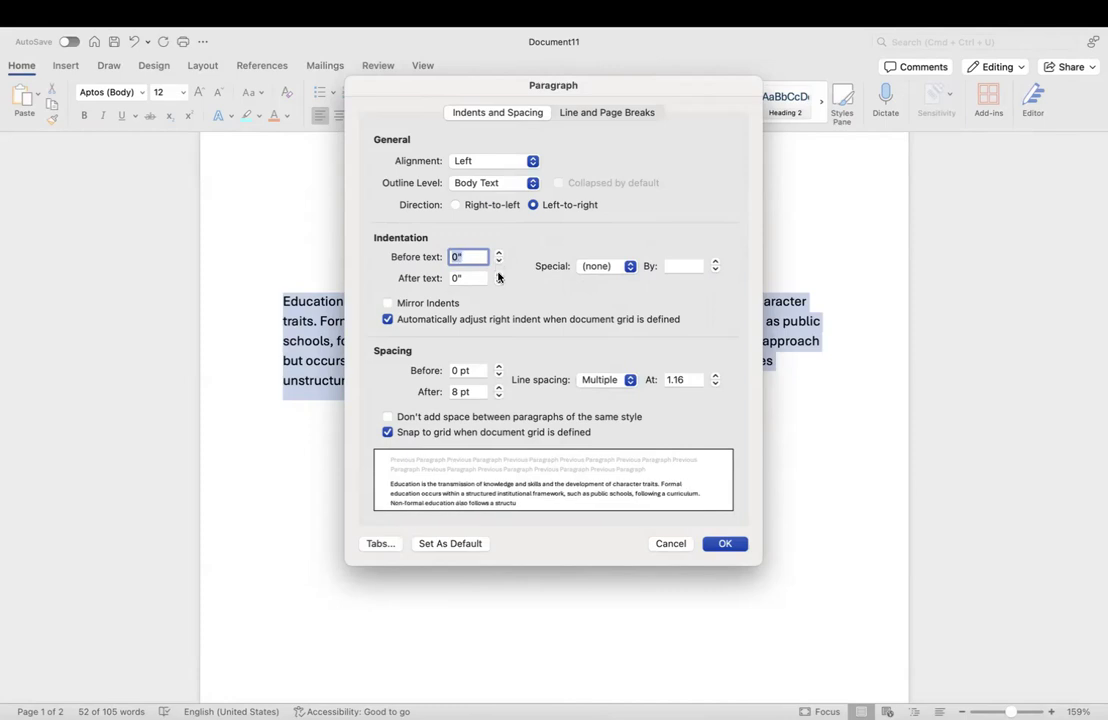
Step: Set the After text indent to 0"
left_click(499, 278)
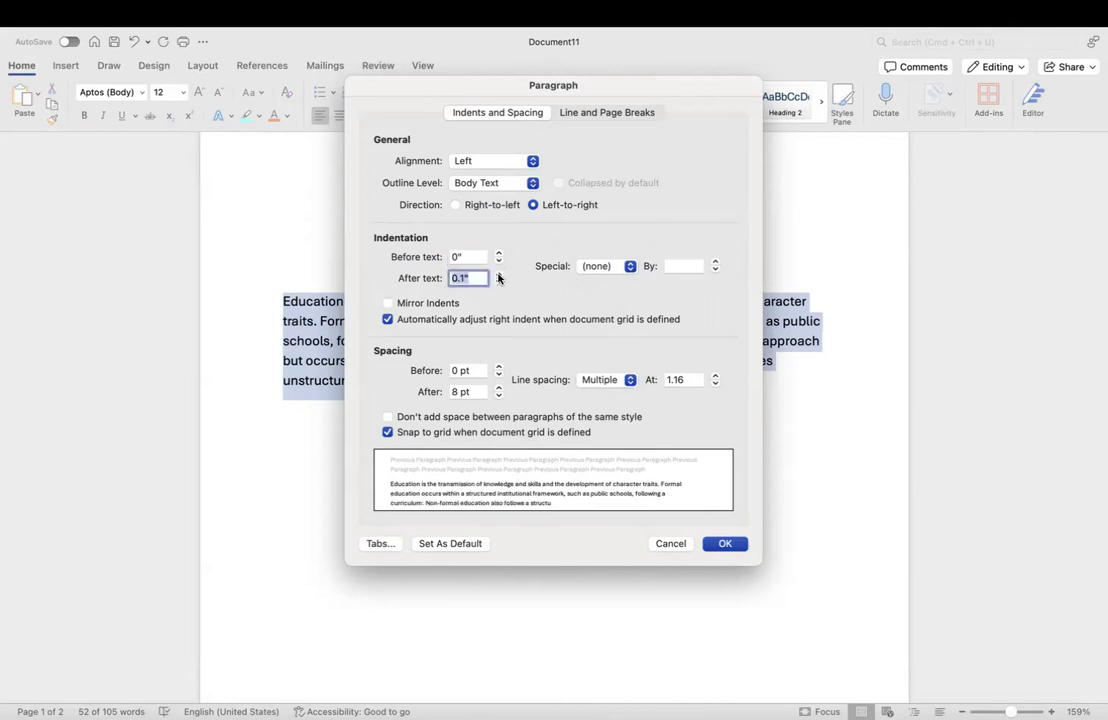
left_click(499, 275)
left_click(499, 275)
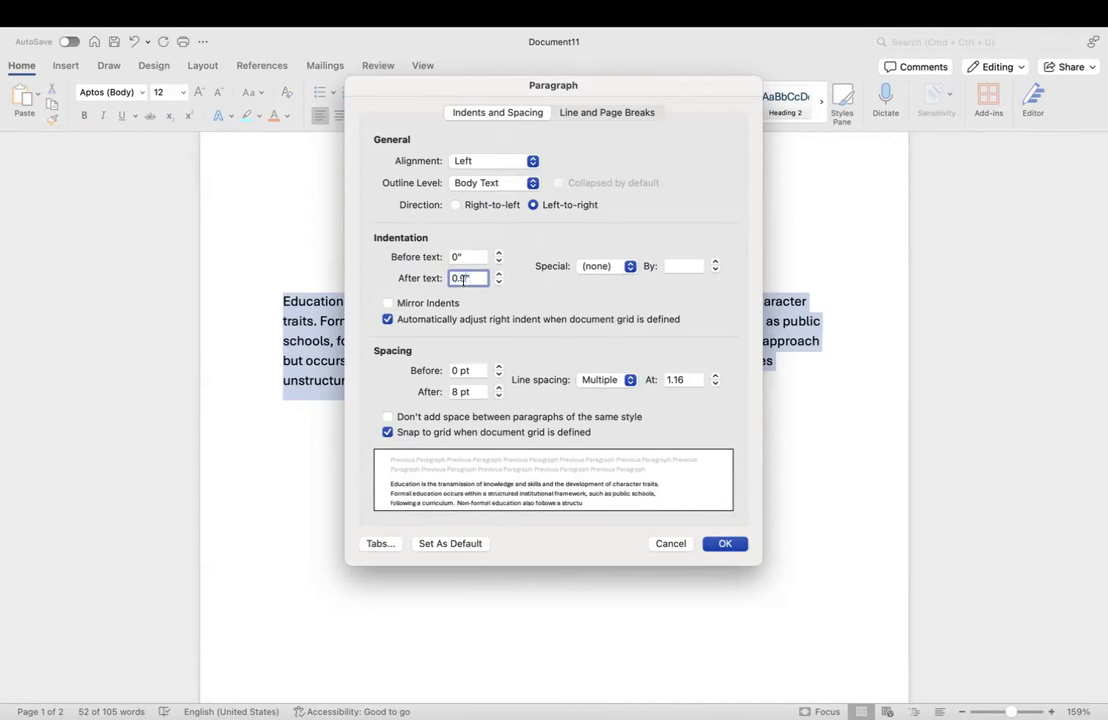
key("BackSpace")
key("BackSpace")
key("BackSpace")
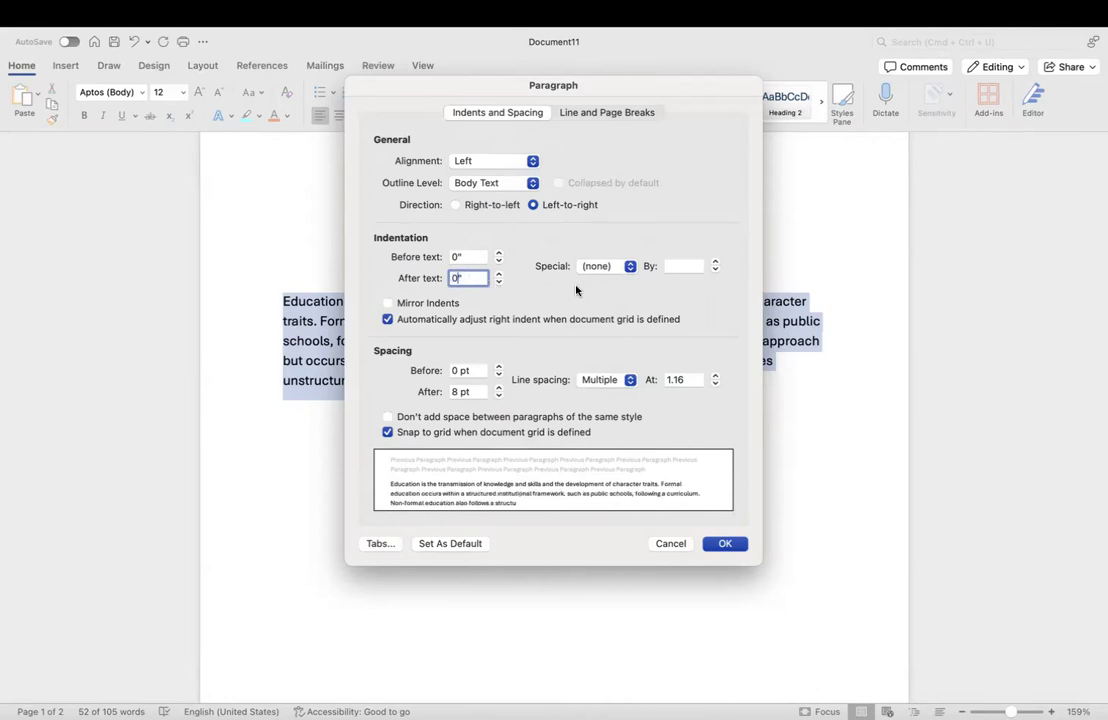
left_click(497, 282)
Step: Apply a 1" First line special indent to the Education paragraph and confirm with OK
left_click(497, 275)
left_click(632, 265)
left_click(604, 284)
left_click(715, 261)
left_click(715, 261)
left_click(715, 261)
left_click(715, 261)
left_click(715, 262)
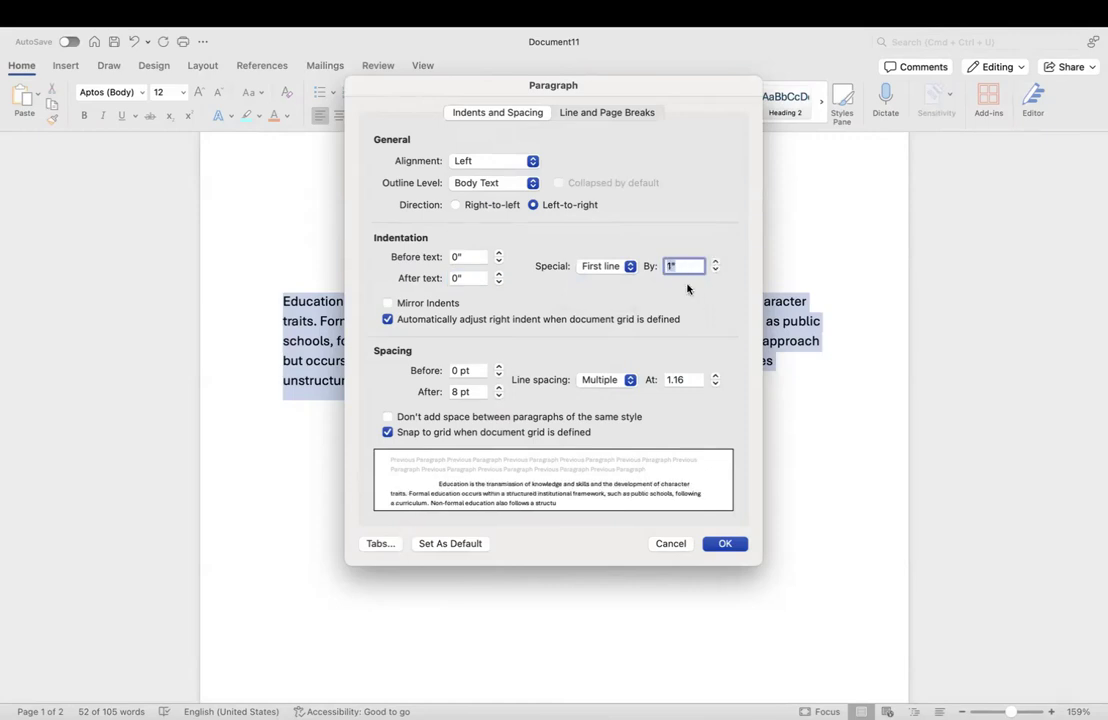
left_click(720, 546)
left_click(507, 440)
left_click(359, 299)
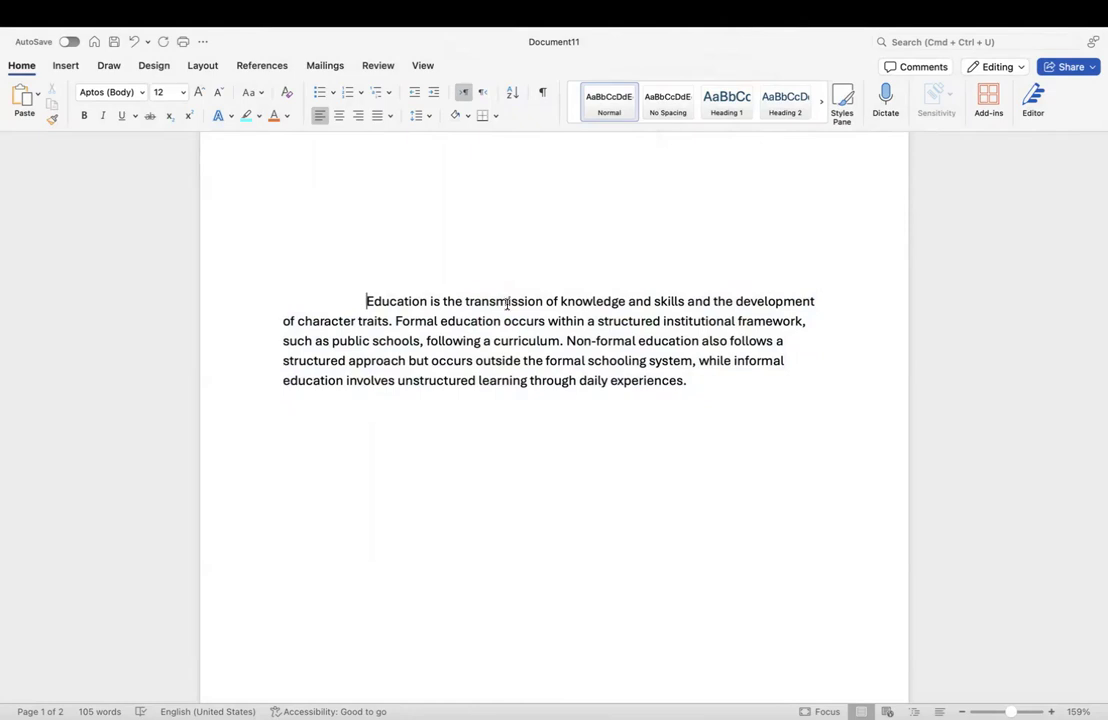
left_click(713, 382)
Step: Add a new paragraph reading 'This is my next paragraph' after the Education paragraph
left_click_drag(713, 382, 408, 299)
left_click(728, 383)
key("Return")
type("This is my nex")
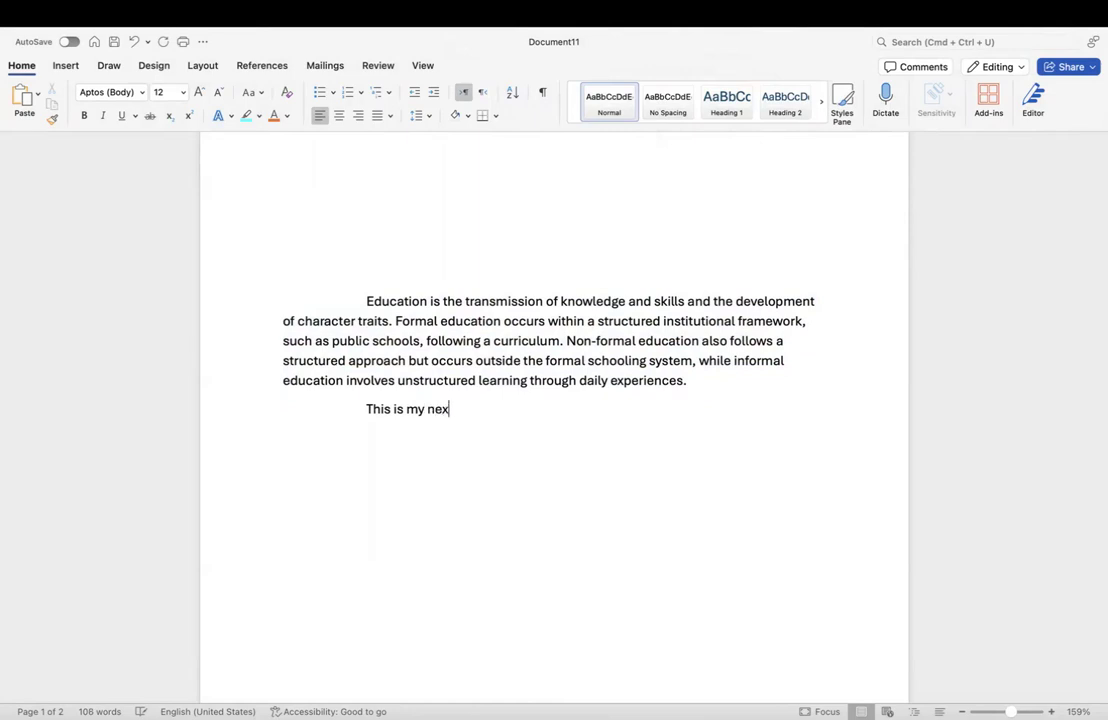
type("t paragra")
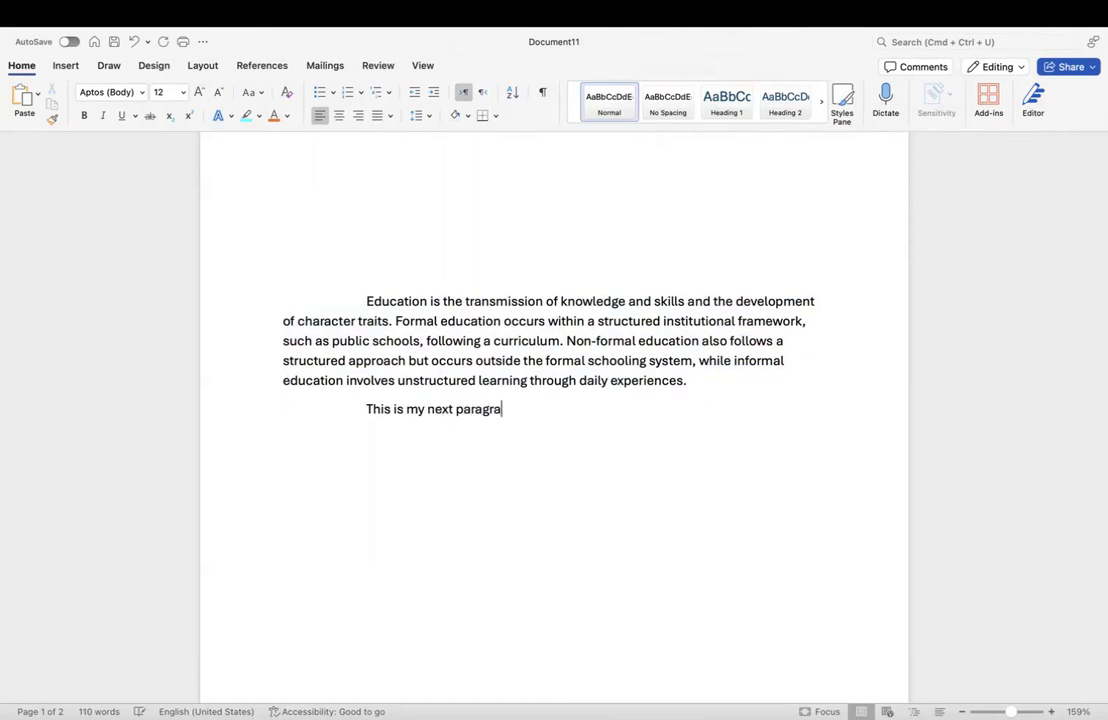
type("ph.")
left_click_drag(561, 413, 386, 413)
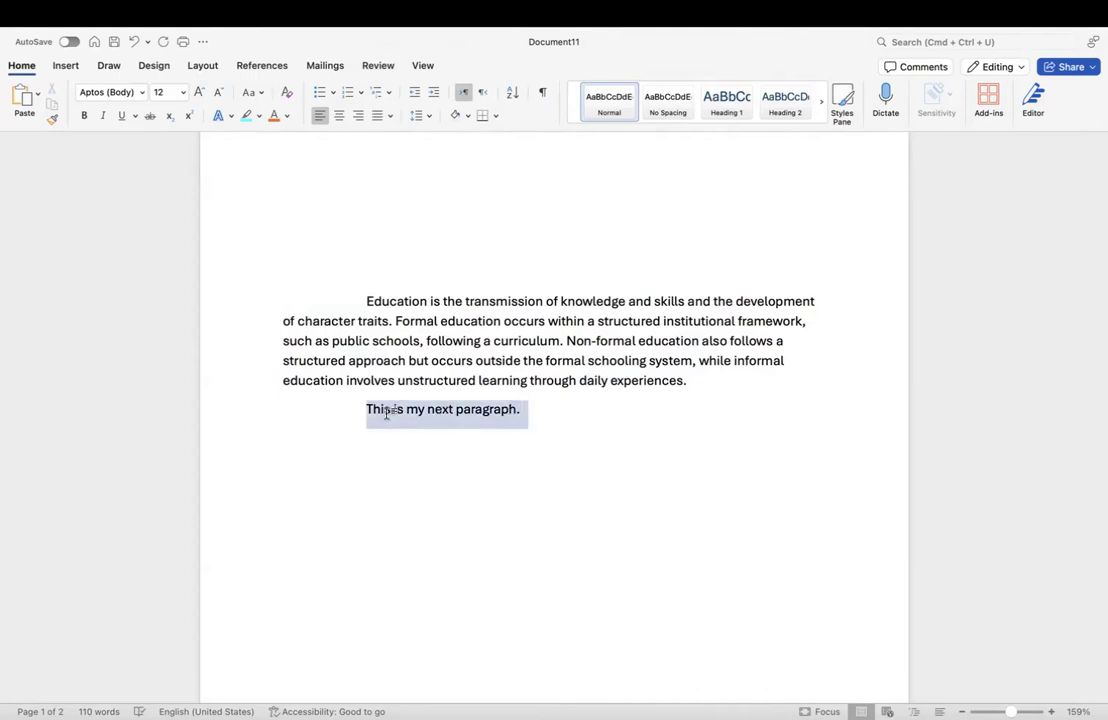
left_click(364, 411)
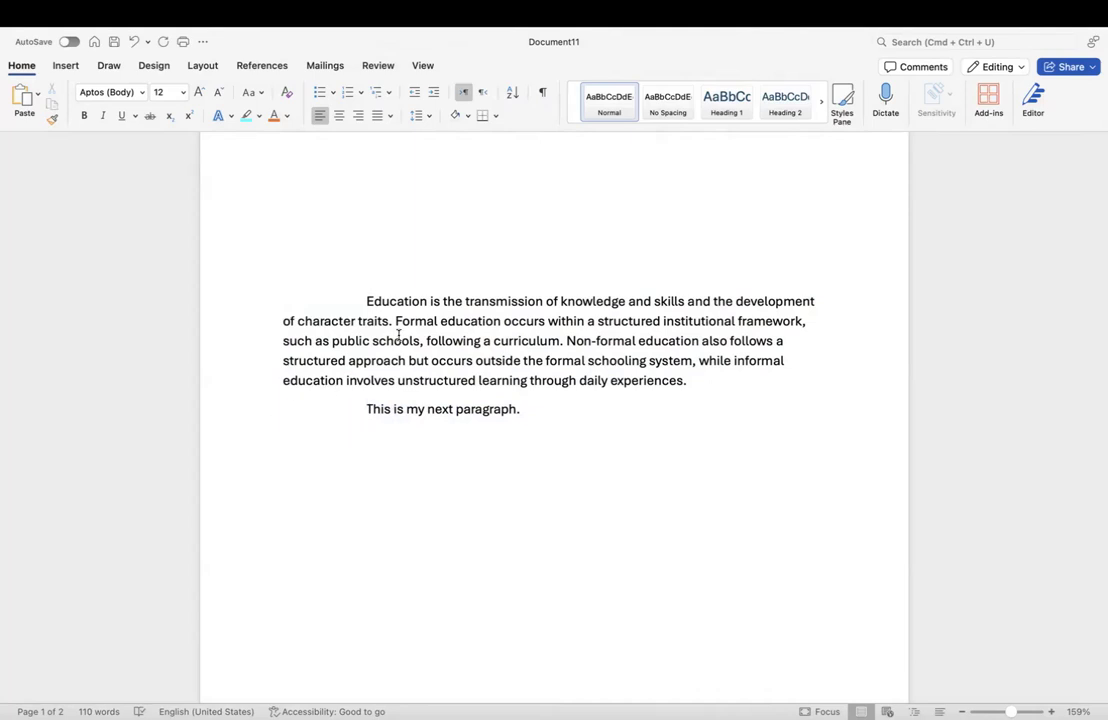
left_click(571, 411)
Step: Copy the Non-formal education sentences and paste them after the new sentence
left_click_drag(686, 384, 566, 341)
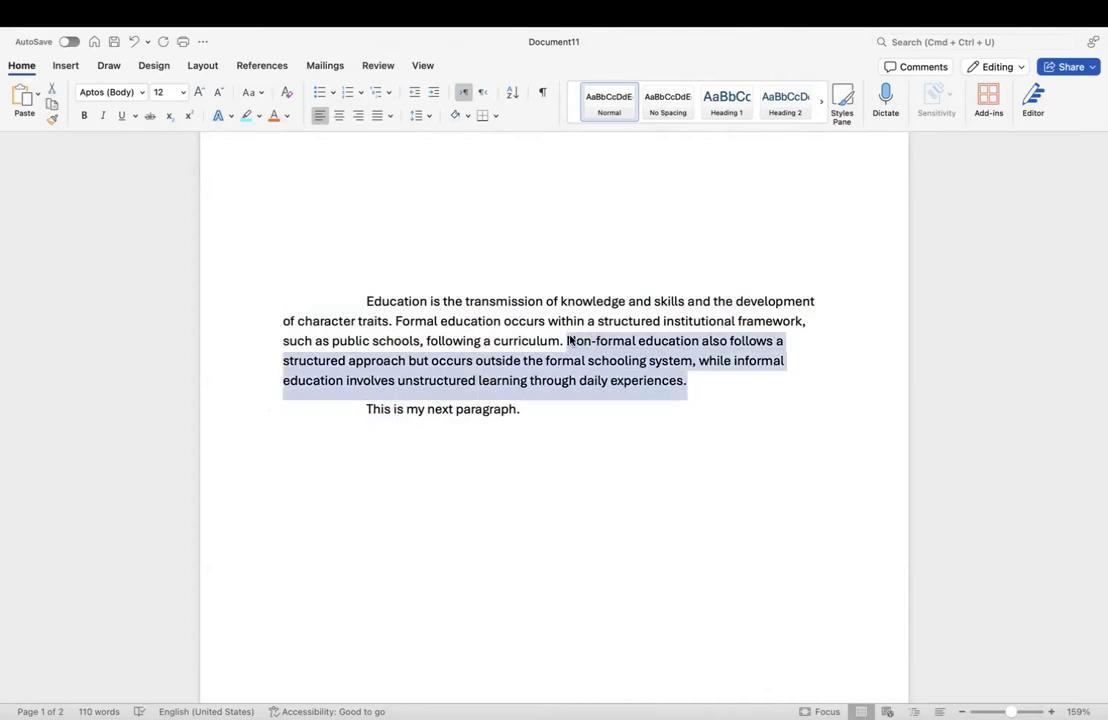
key("super+c")
left_click(566, 404)
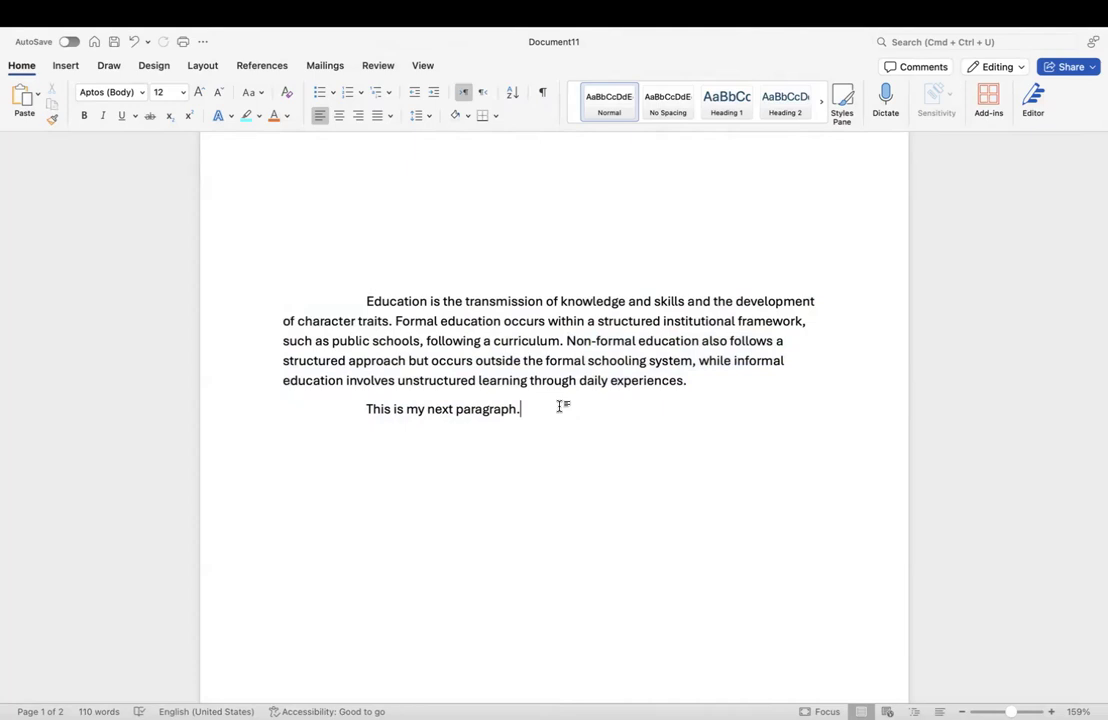
key("super+v")
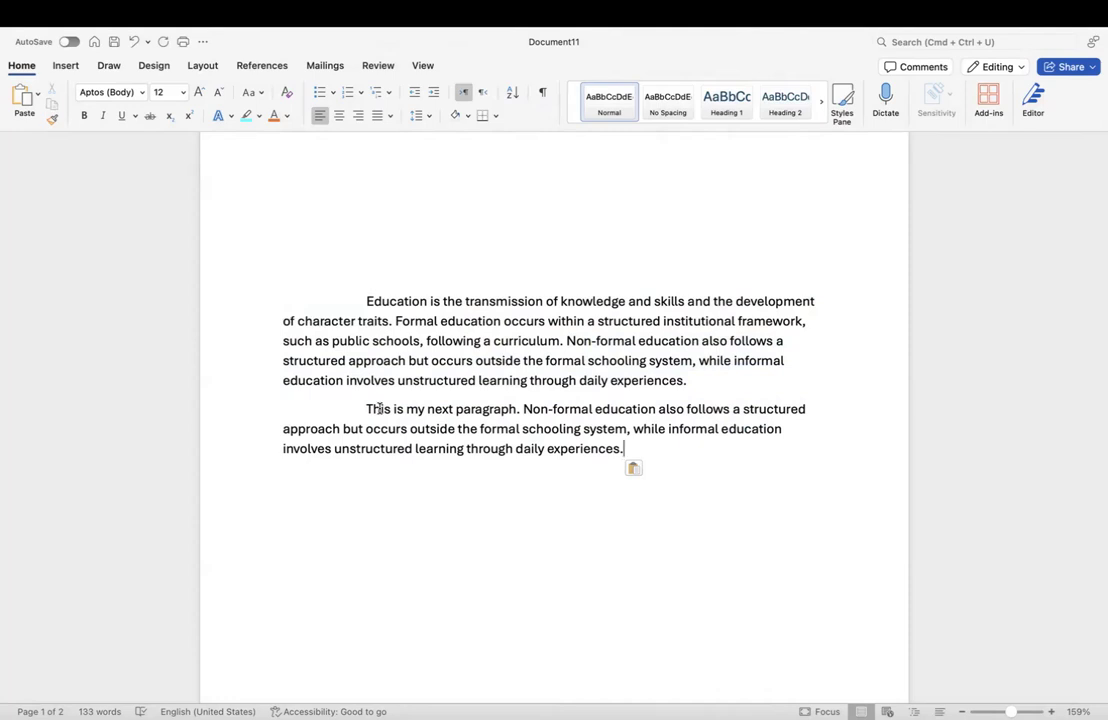
left_click(410, 404)
key("ctrl+Left")
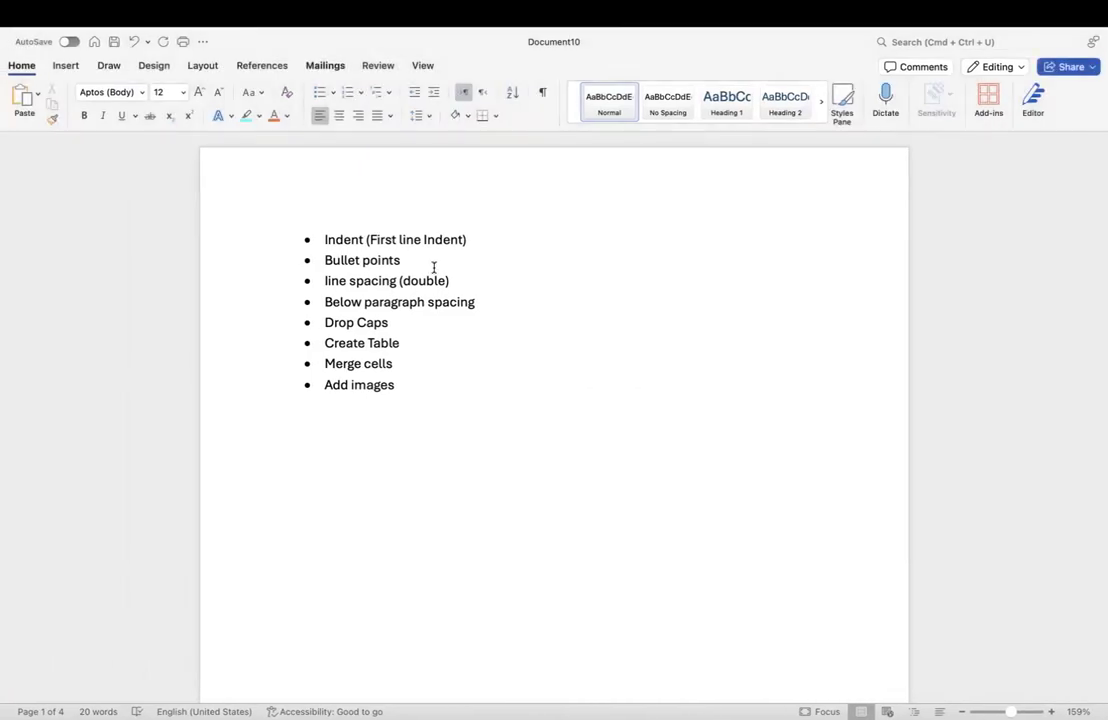
left_click(428, 266)
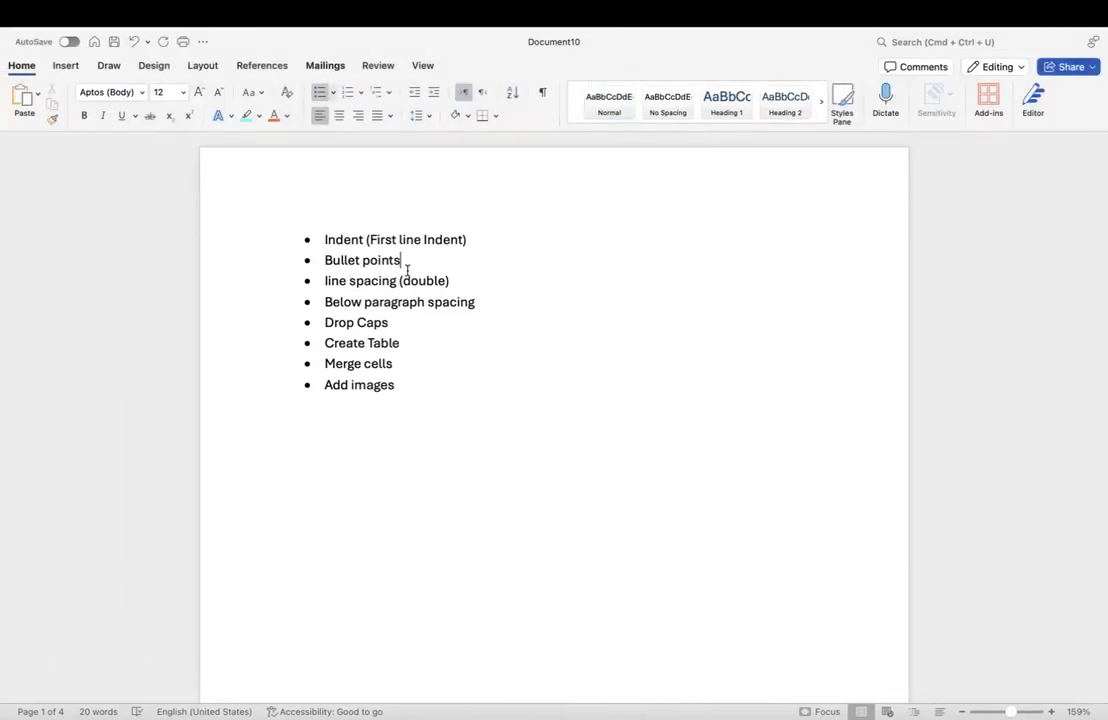
key("ctrl+Right")
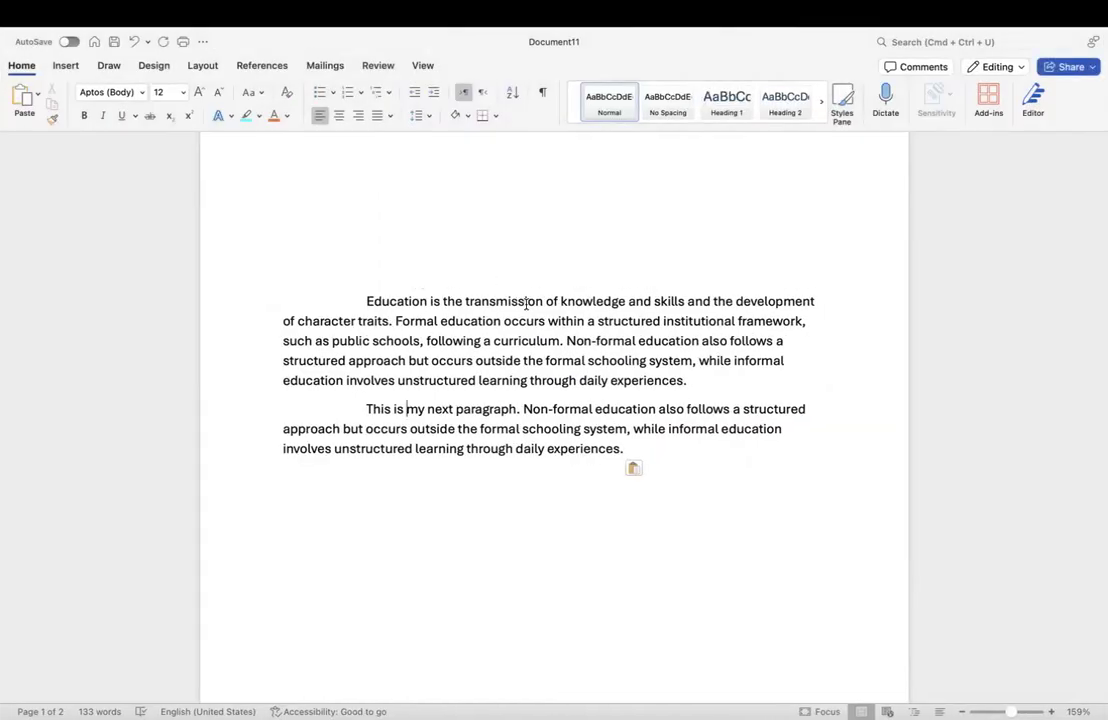
Step: Add unindented lines Item 1, Item 2 and Item 3 below the second paragraph
left_click(637, 446)
key("Return")
key("BackSpace")
scroll(618, 461, "down", 2)
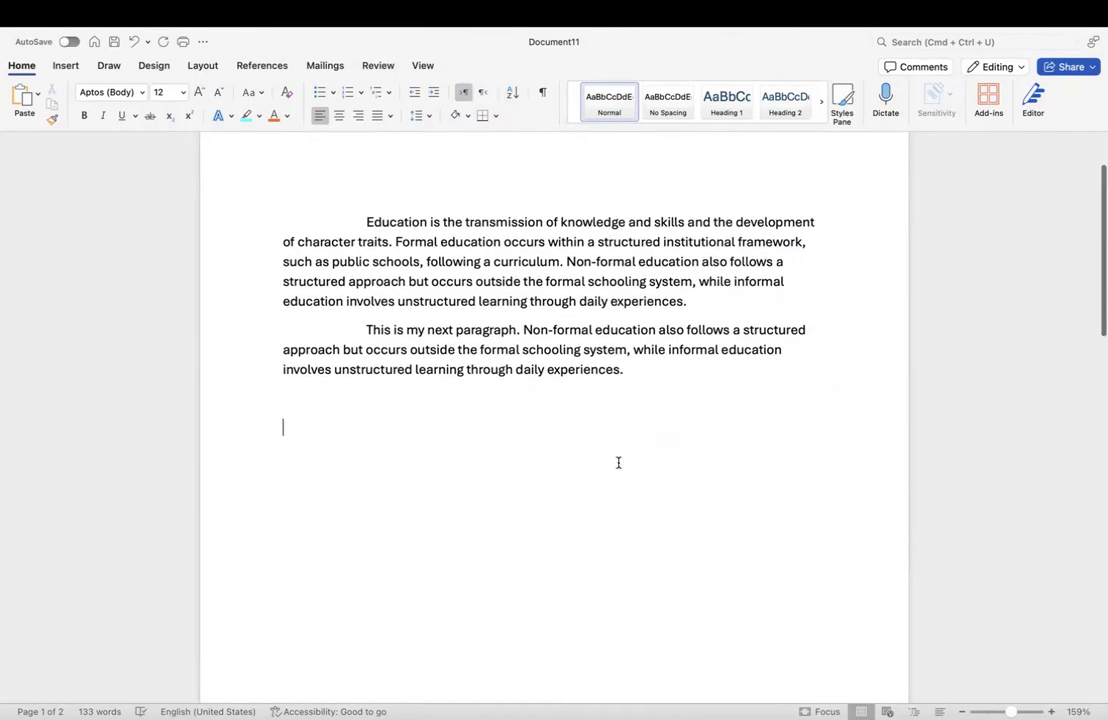
type("T")
key("BackSpace")
type("Item 1")
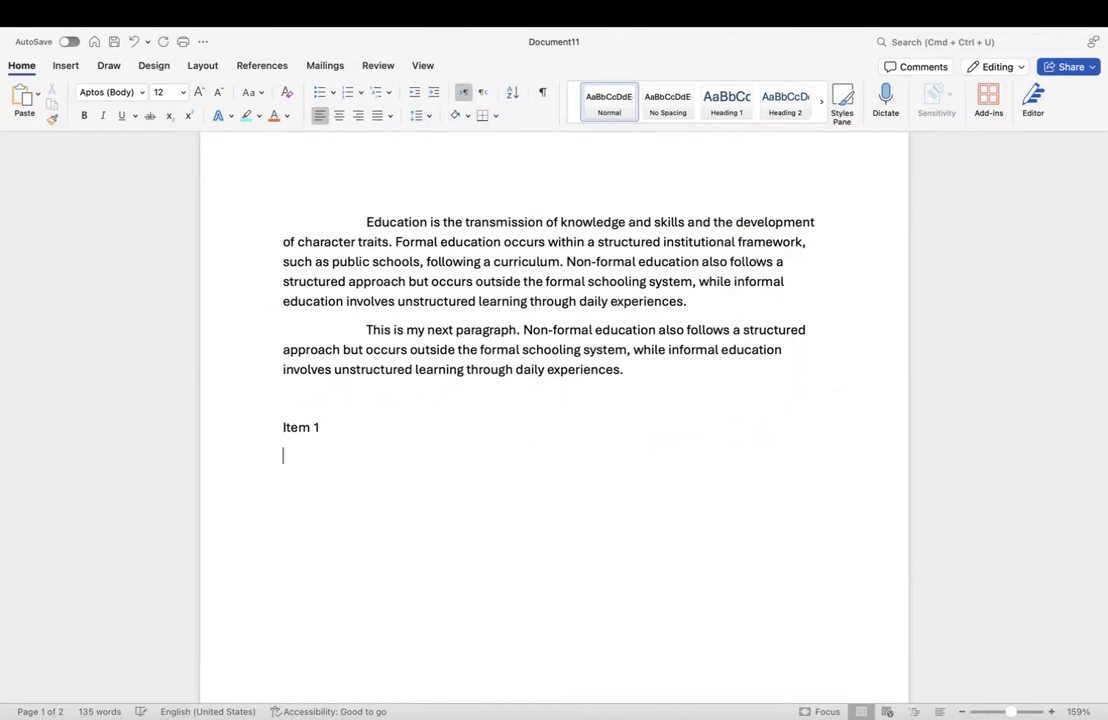
key("Return")
type("Item 2")
key("Return")
type("Item 3")
Step: Select the three Item lines
left_click_drag(328, 484, 284, 436)
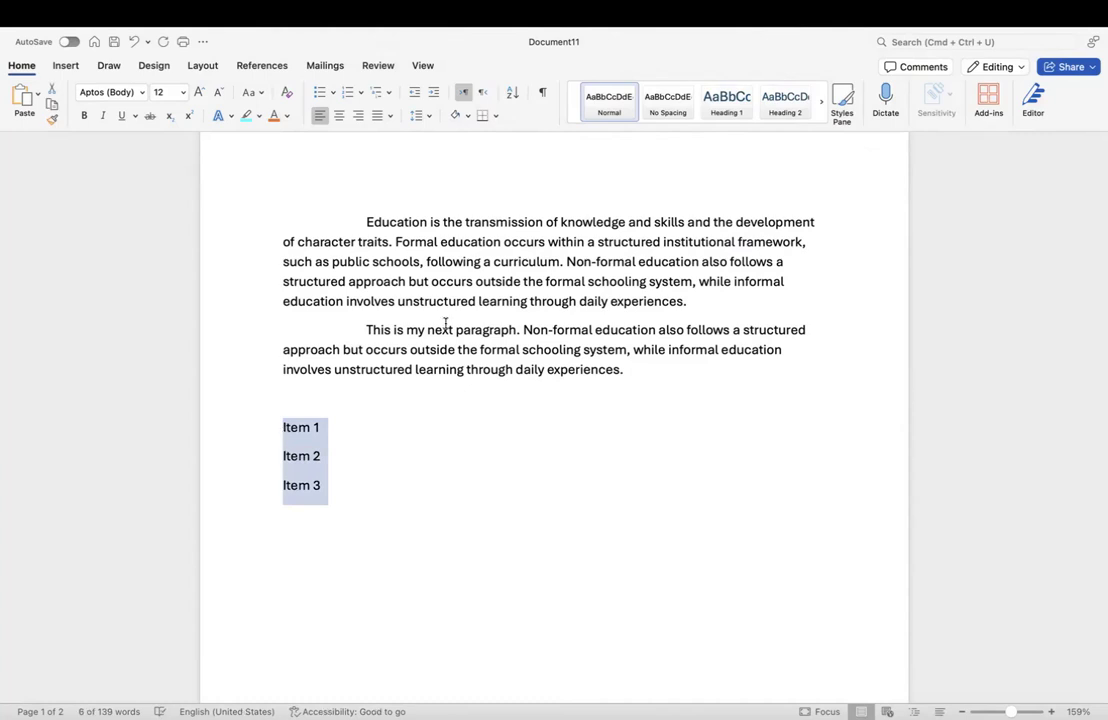
left_click(396, 494)
left_click_drag(343, 485, 289, 439)
Step: Apply solid round bullets to Item 1–3 and reselect the three items
left_click(333, 93)
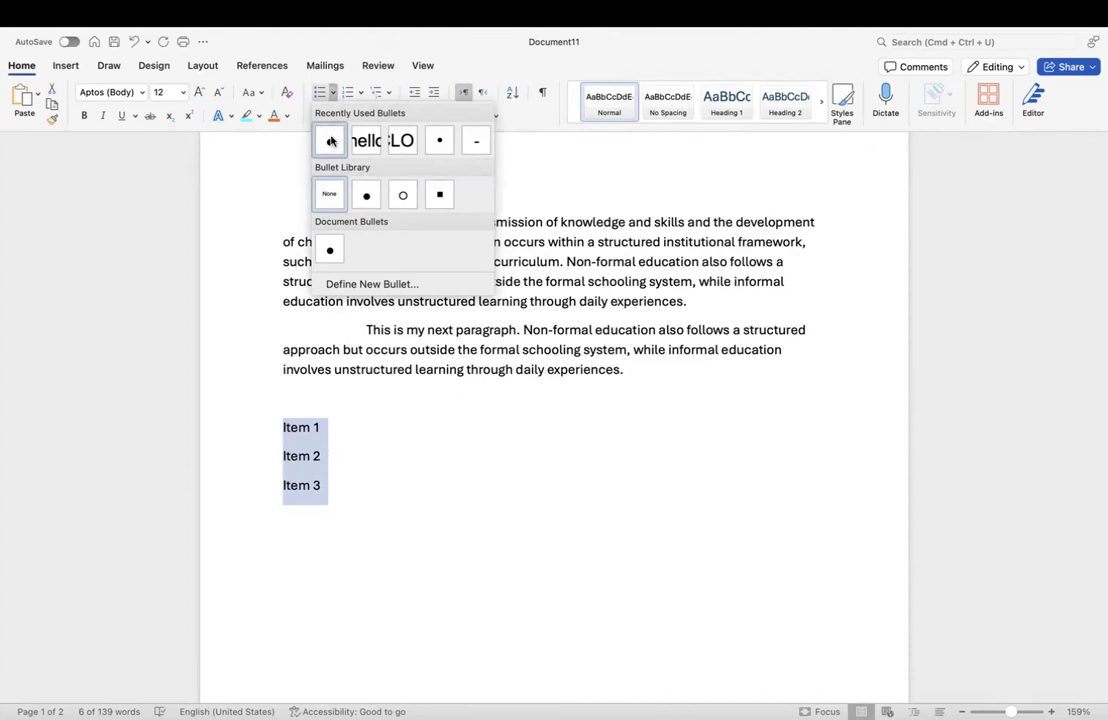
left_click(332, 142)
left_click(321, 431)
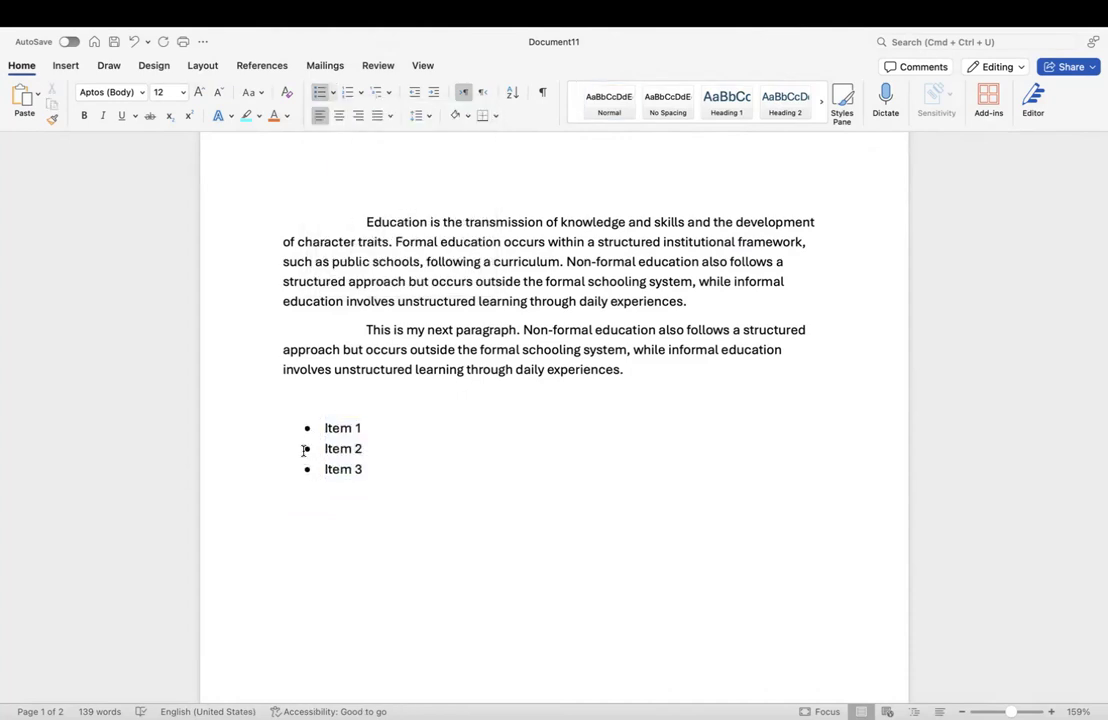
left_click(309, 478)
left_click_drag(372, 471, 326, 437)
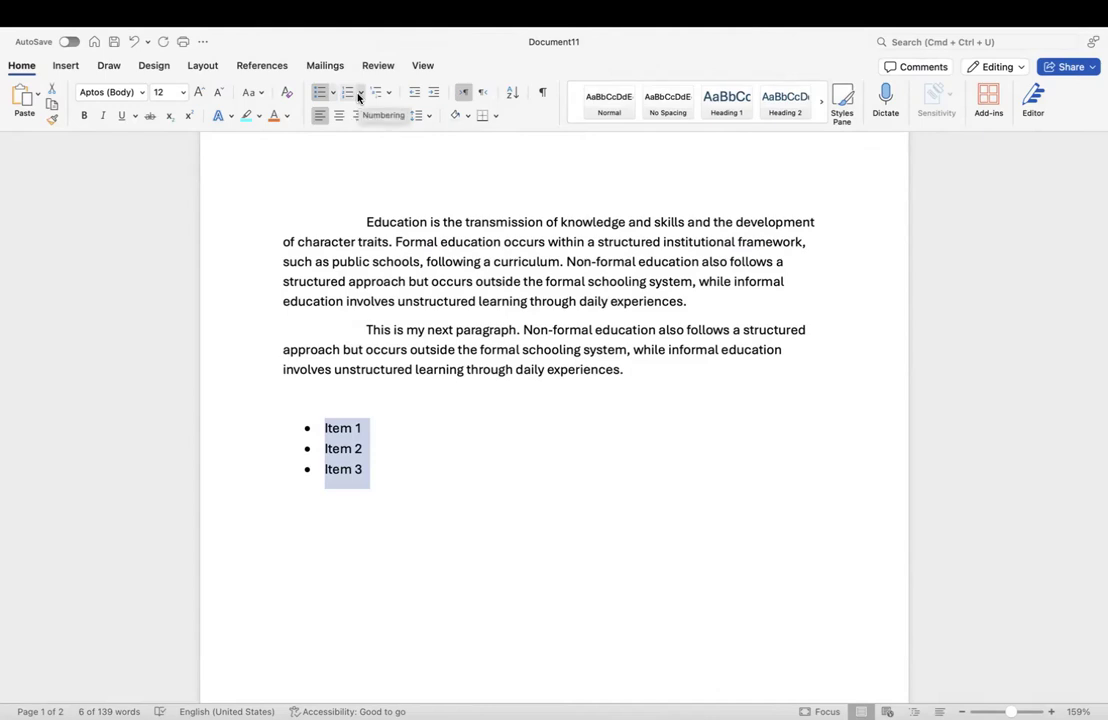
Step: Number Item 1–3 as 1., 2., 3. and reselect them
left_click(359, 96)
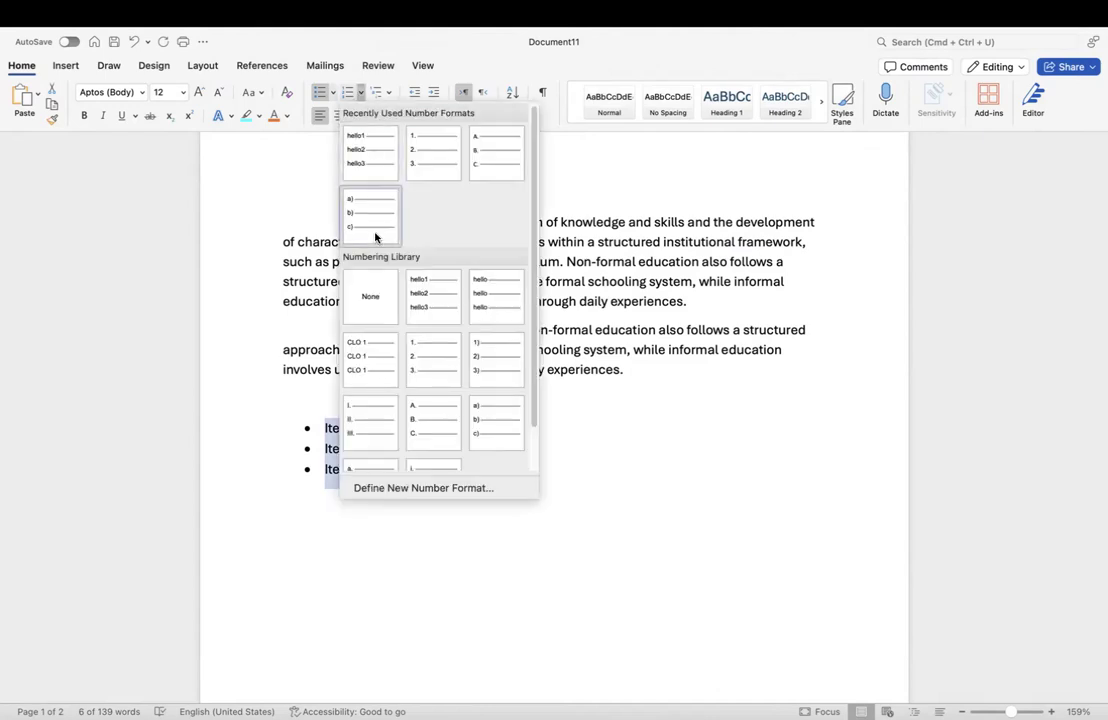
left_click(429, 160)
left_click(386, 471)
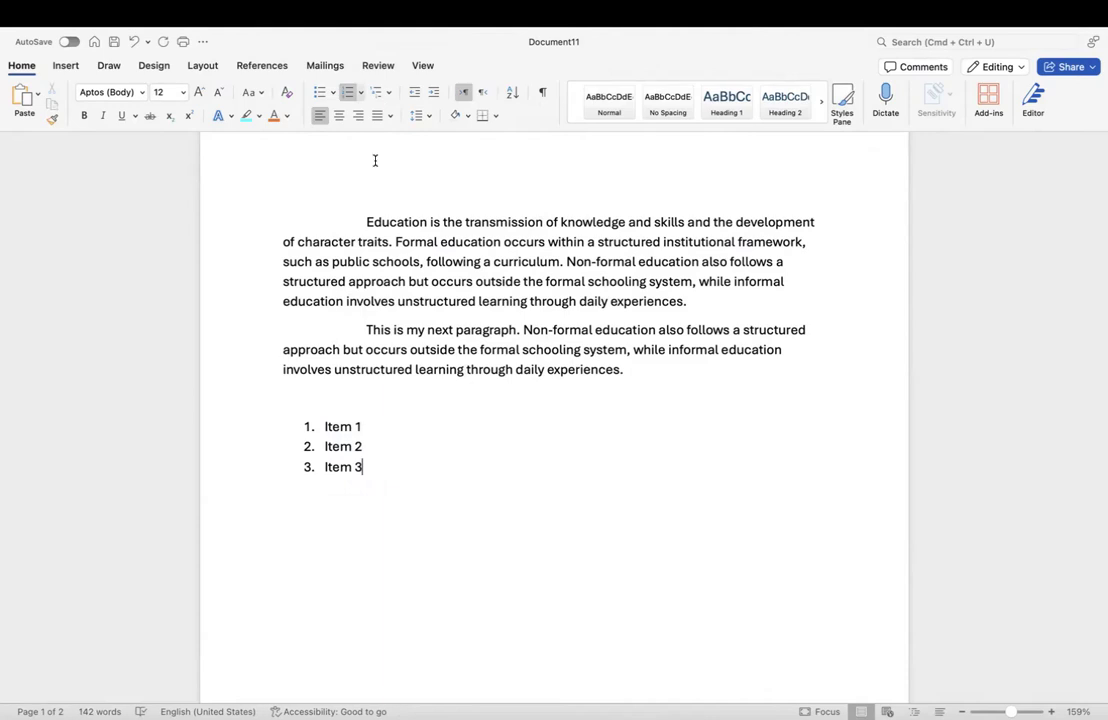
left_click(361, 93)
left_click(259, 396)
left_click_drag(373, 464, 322, 430)
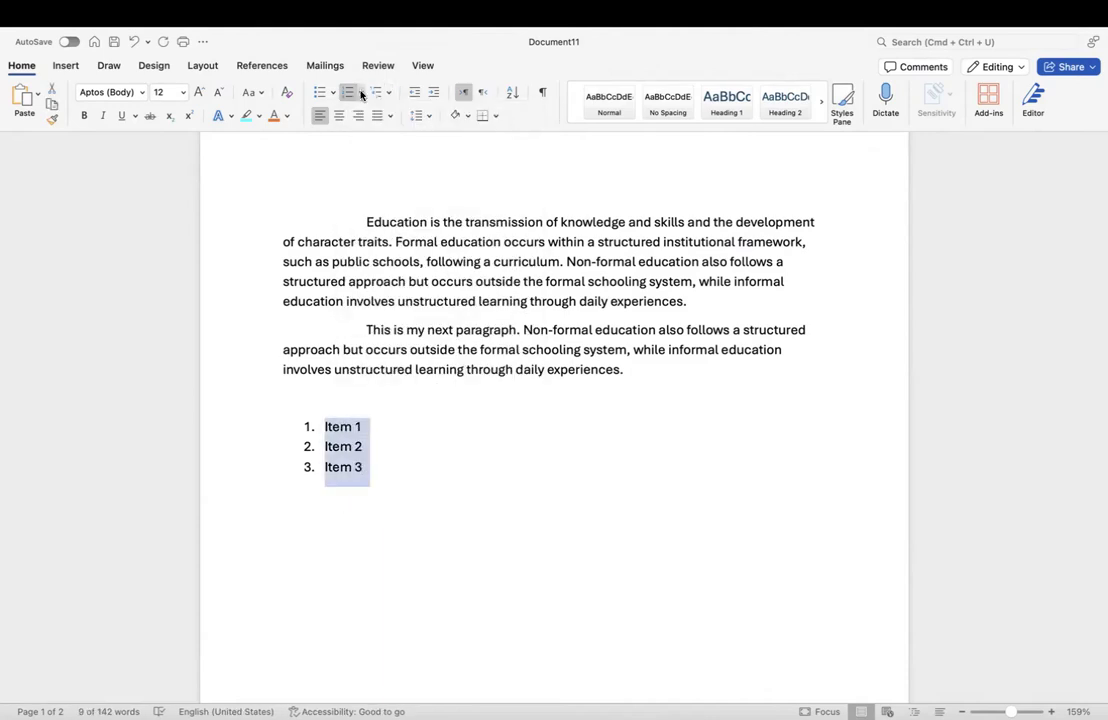
Step: Switch the list to A., B., C. lettering, then undo it and reselect the plain lines
left_click(360, 92)
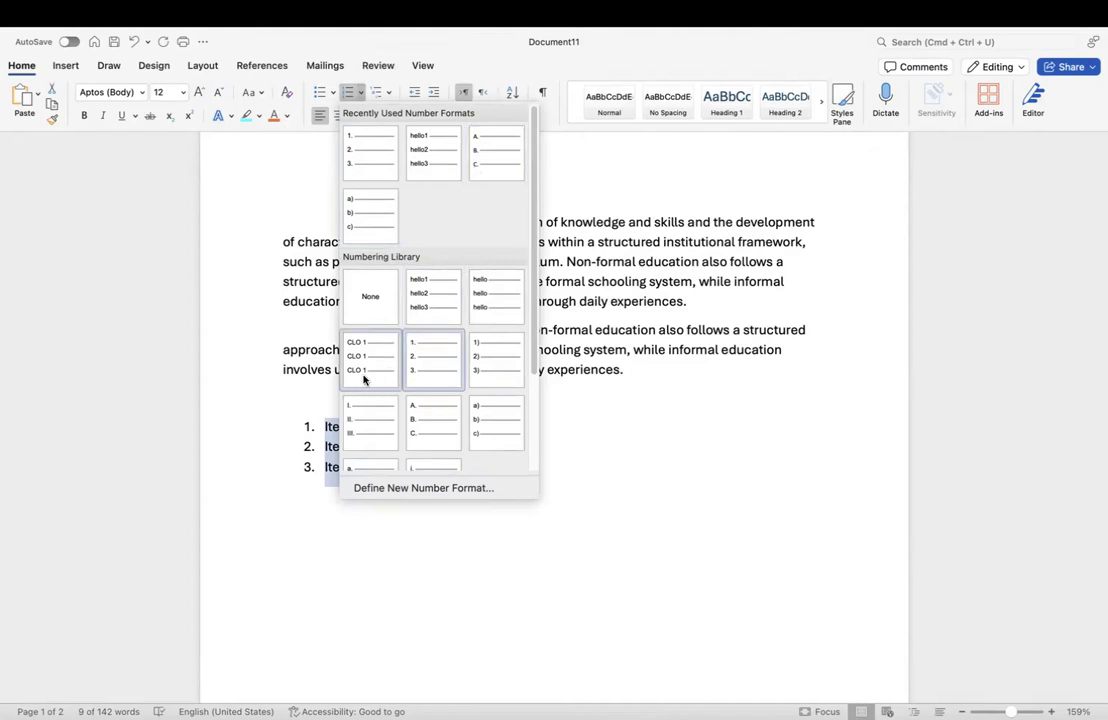
left_click(493, 168)
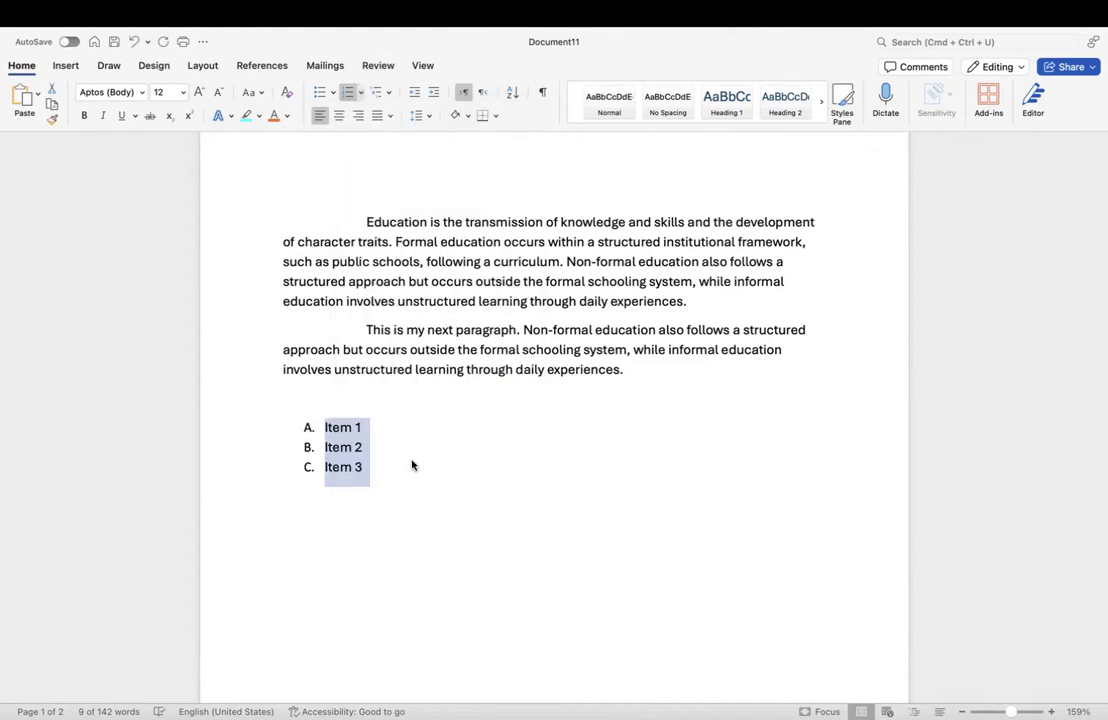
left_click(381, 474)
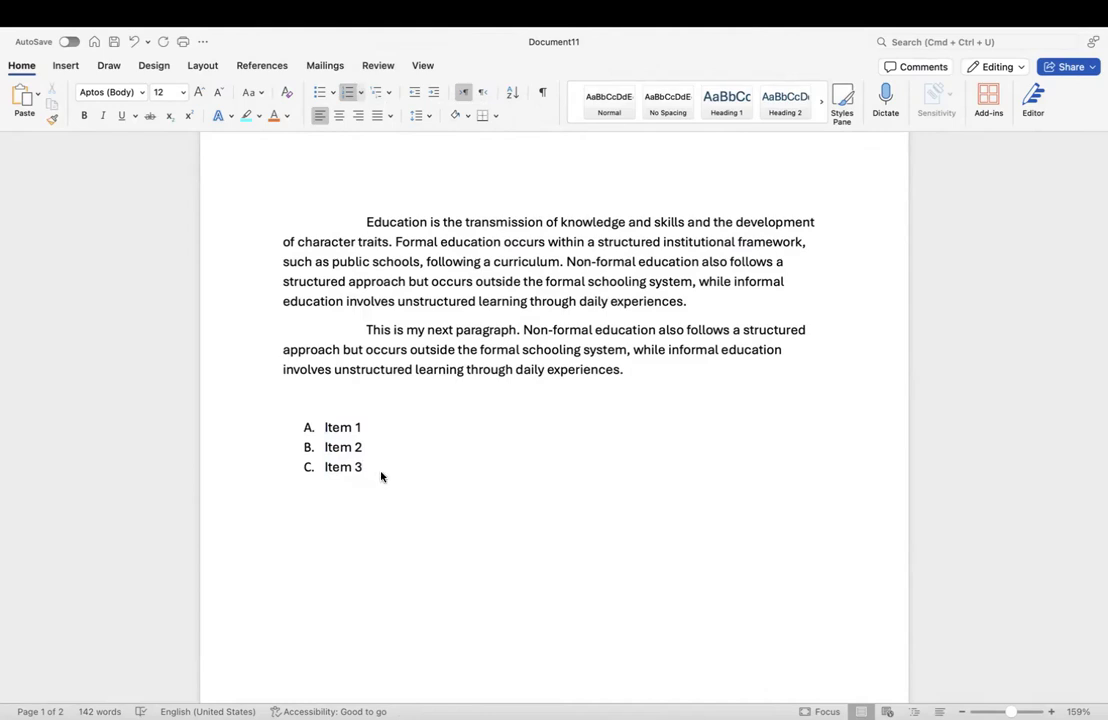
key("super+z")
key("super+z")
key("super+z")
left_click(381, 475)
left_click_drag(334, 482, 287, 433)
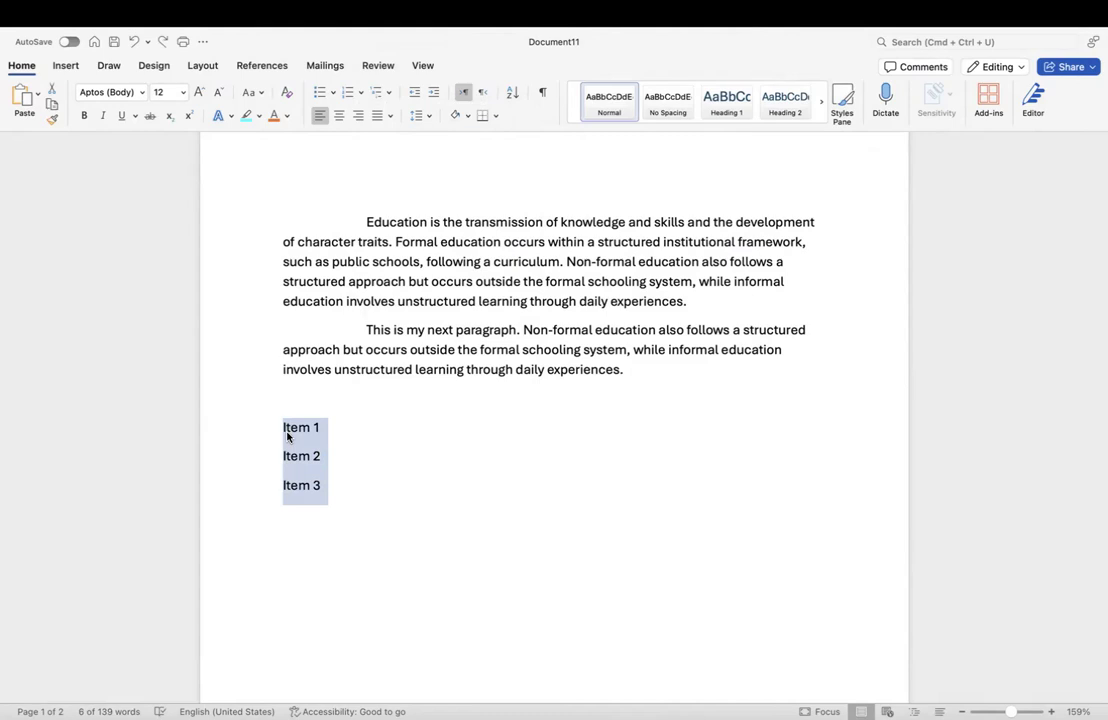
Step: Define a new number format with the label 'Num'
left_click(361, 92)
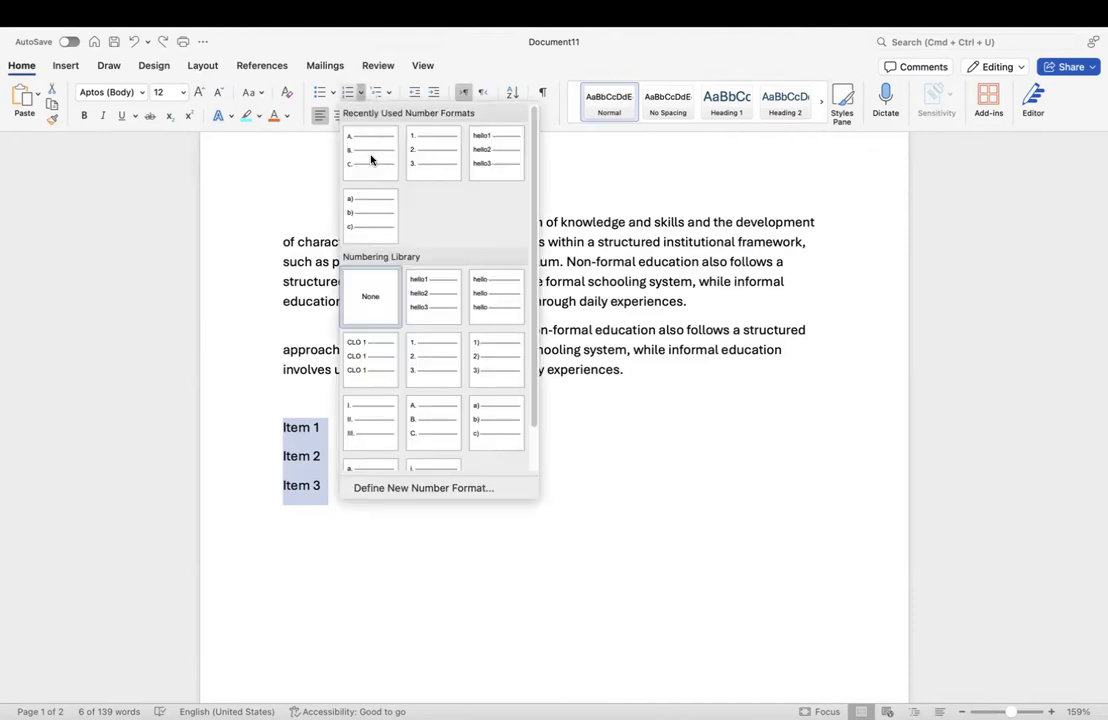
left_click(410, 490)
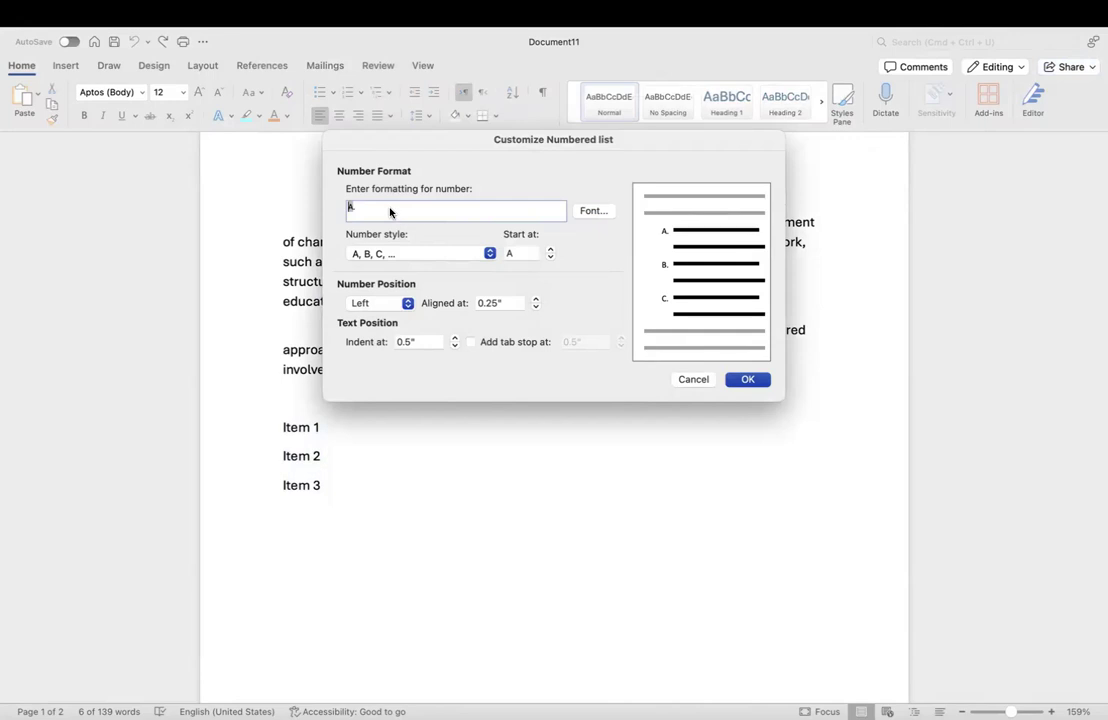
key("BackSpace")
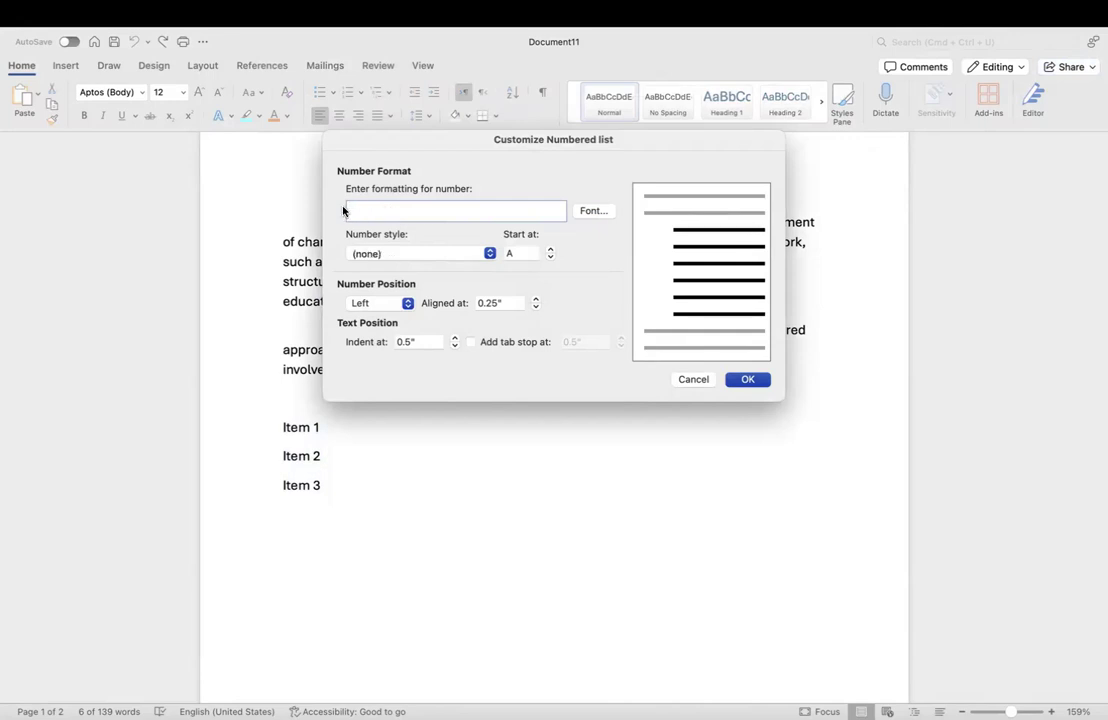
type("num")
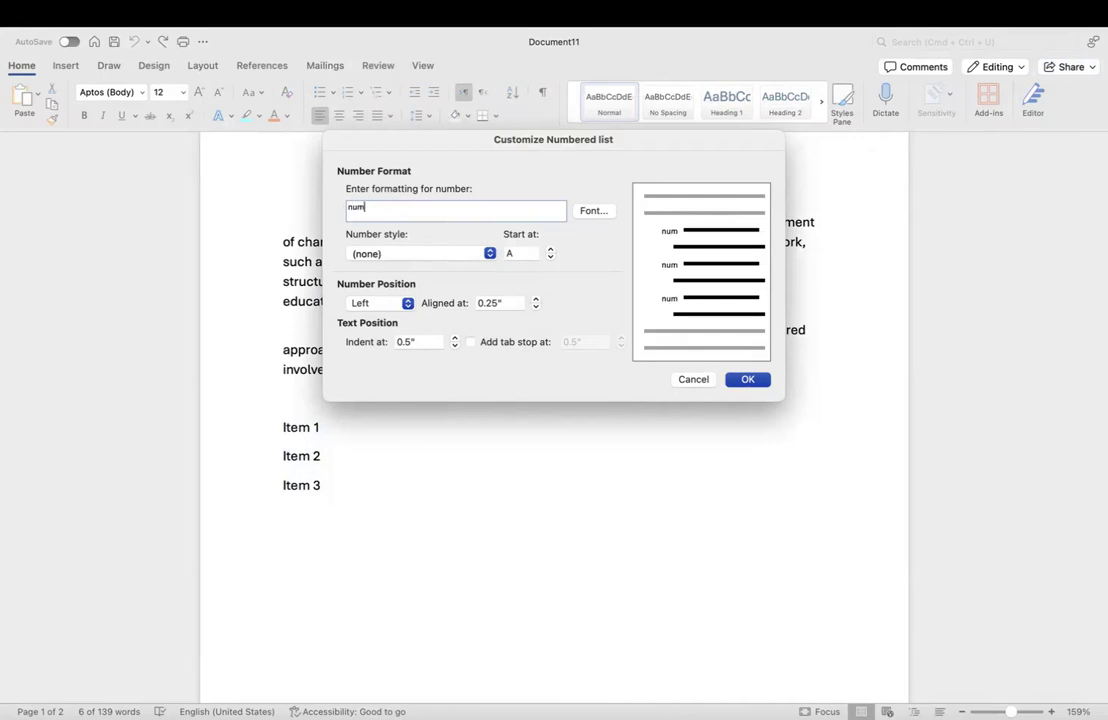
key("BackSpace")
key("BackSpace")
key("BackSpace")
type("NuM")
key("BackSpace")
type("m")
Step: Choose the 1, 2, 3 style starting at 1 and apply the Num1–Num3 numbering
left_click(550, 256)
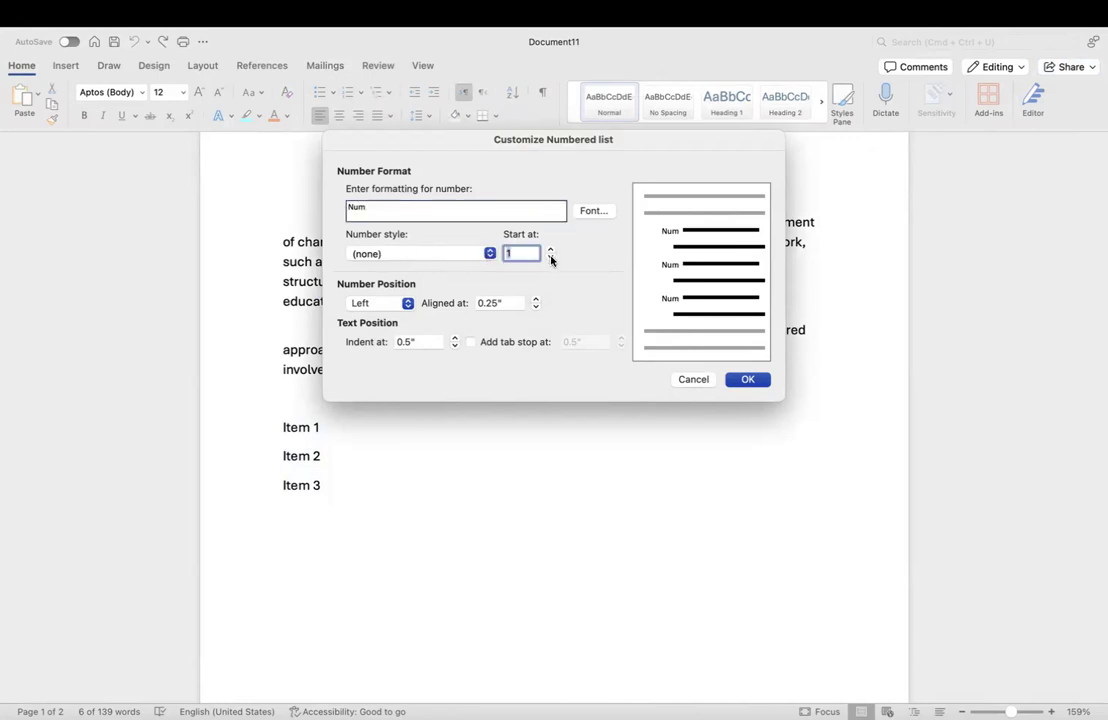
left_click(422, 213)
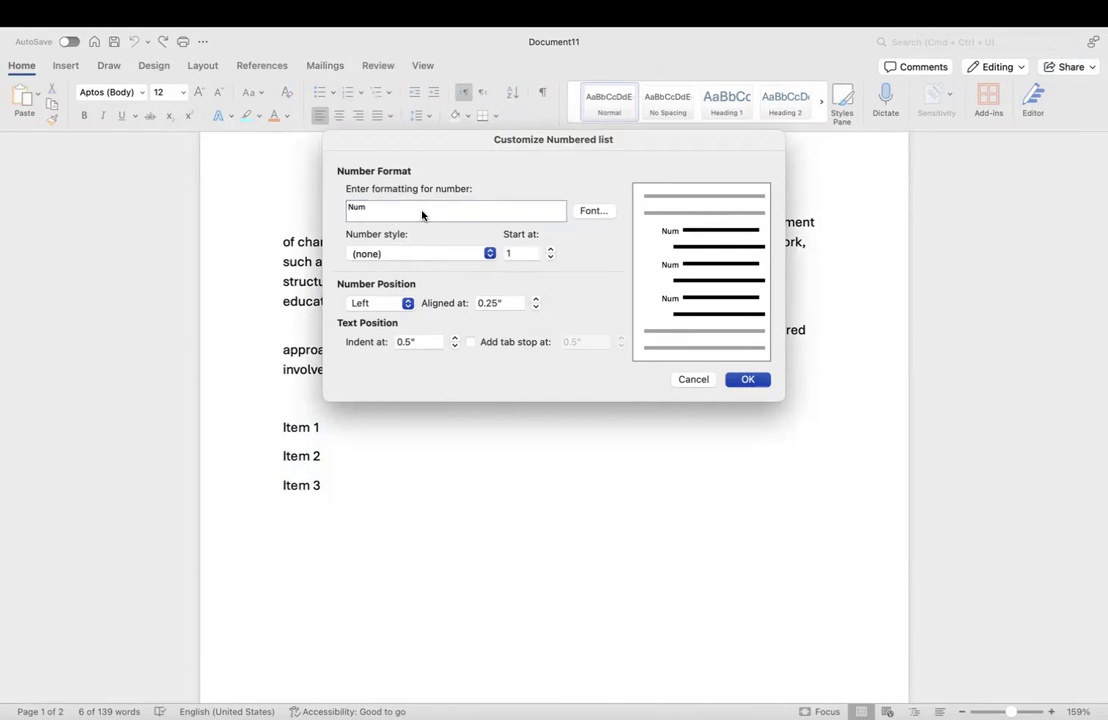
left_click(463, 255)
left_click(435, 264)
left_click(748, 380)
left_click(349, 447)
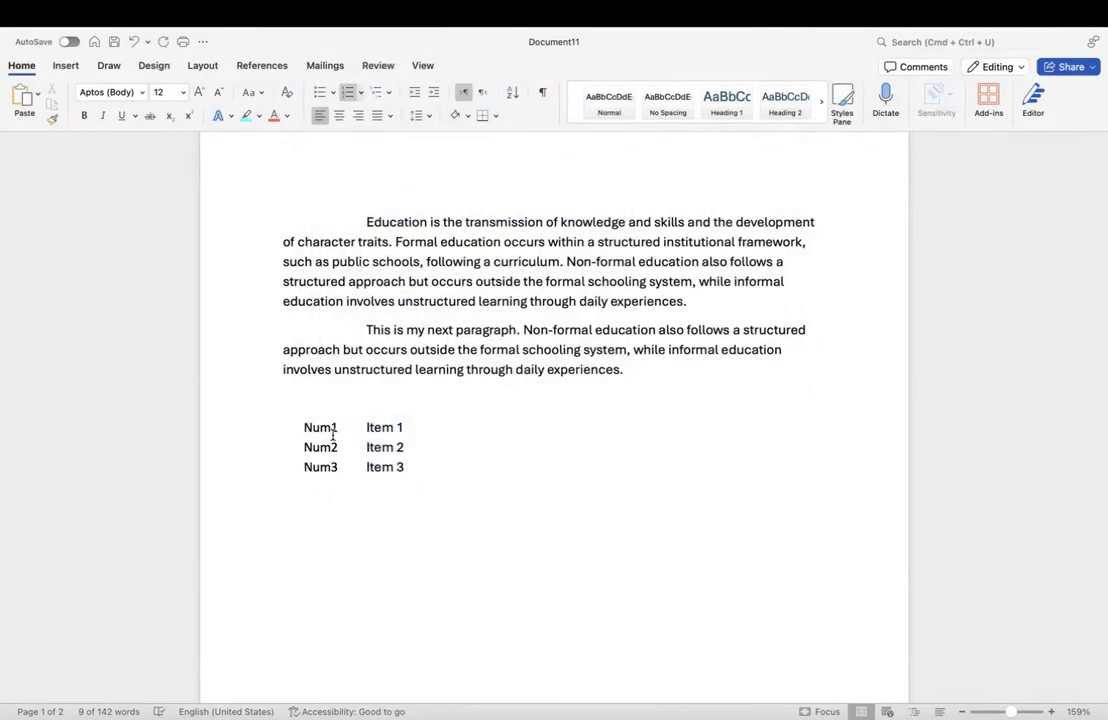
left_click(333, 429)
left_click(430, 467)
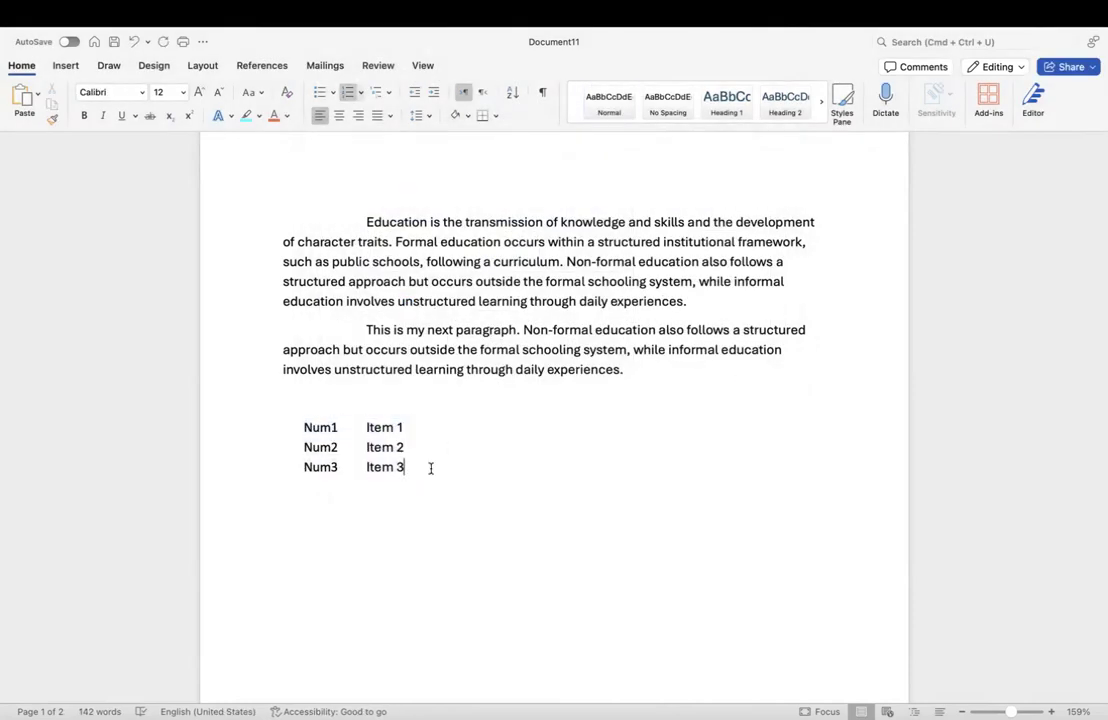
Step: Add Item4 as list entry Num4, leaving an empty Num5 entry below it
key("Return")
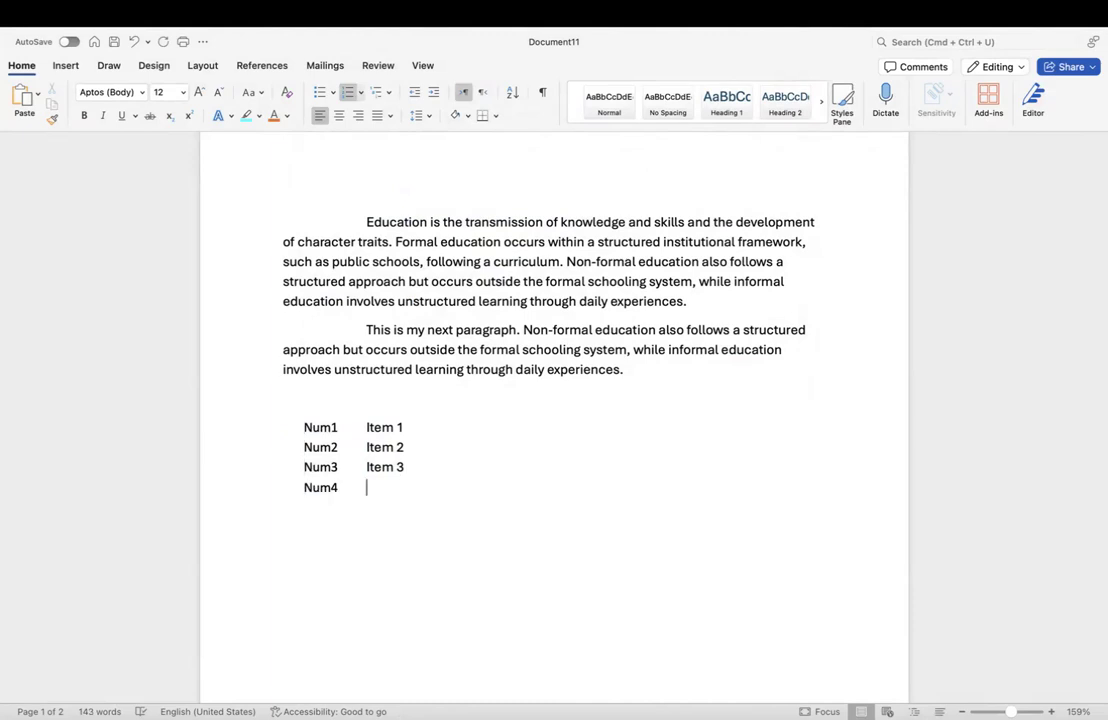
key("Return")
key("BackSpace")
key("Return")
type("Item4")
key("Return")
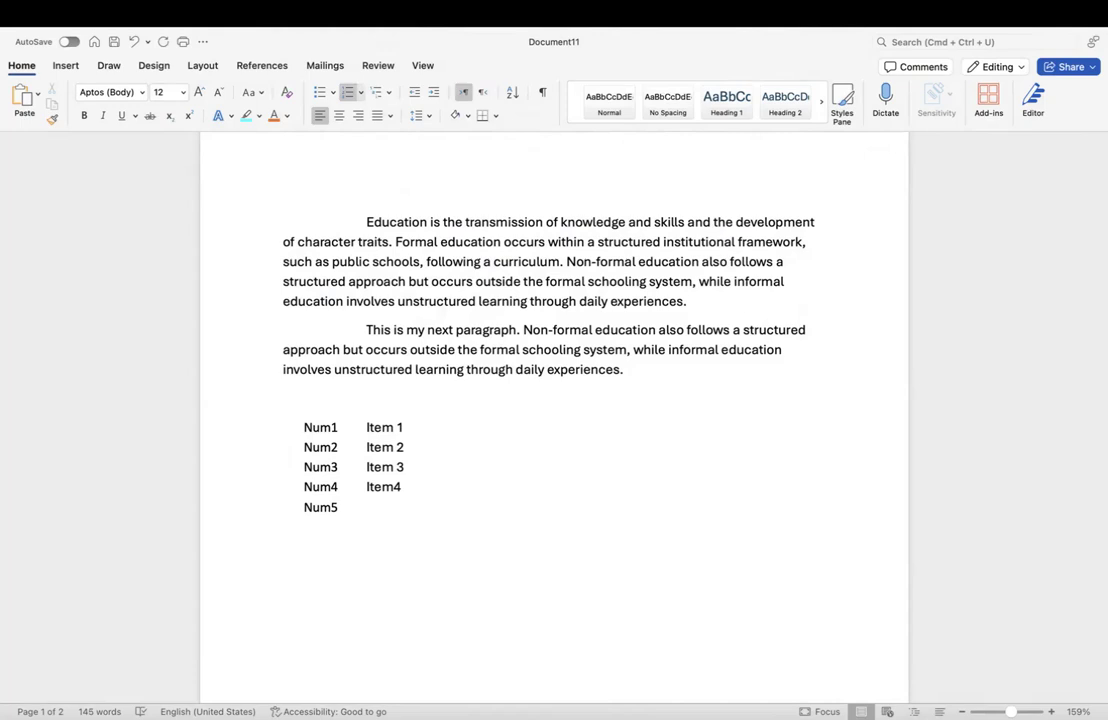
Step: Switch over to the Document10 feature checklist
scroll(554, 417, "down", 2)
scroll(554, 417, "up", 3)
key("ctrl+Right")
key("ctrl+Left")
key("ctrl+Left")
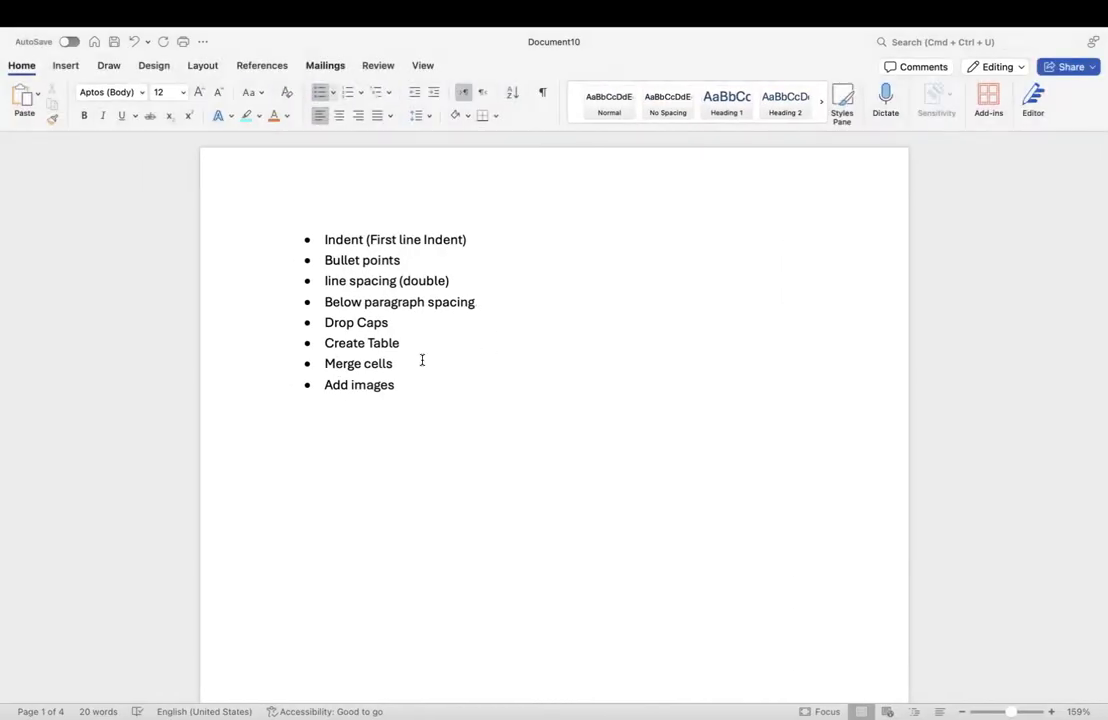
Step: Return to the education document and select its whole first paragraph
left_click(399, 281)
left_click(469, 284)
key("ctrl+Right")
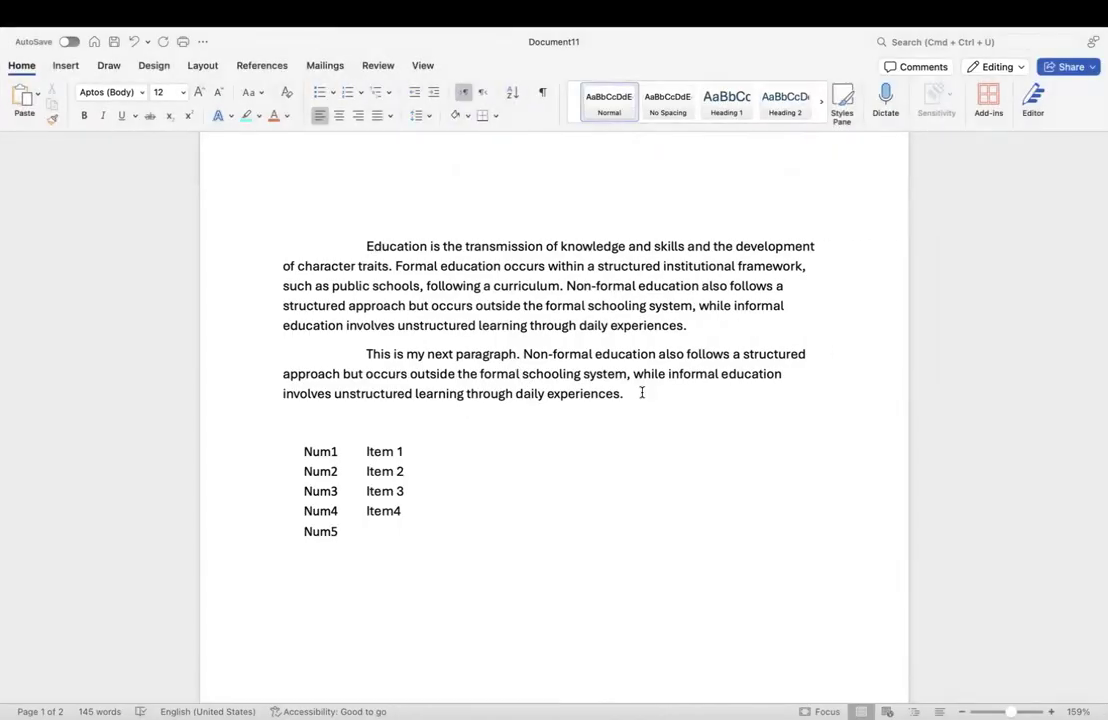
left_click_drag(639, 394, 372, 366)
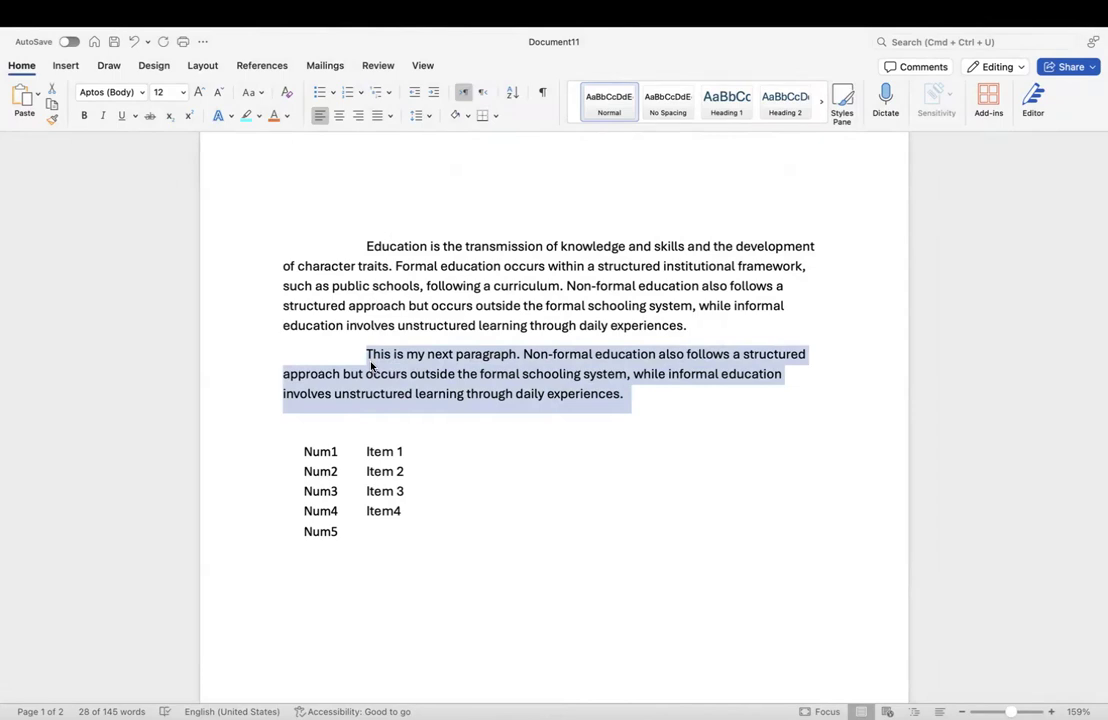
left_click(383, 265)
left_click_drag(697, 326, 368, 246)
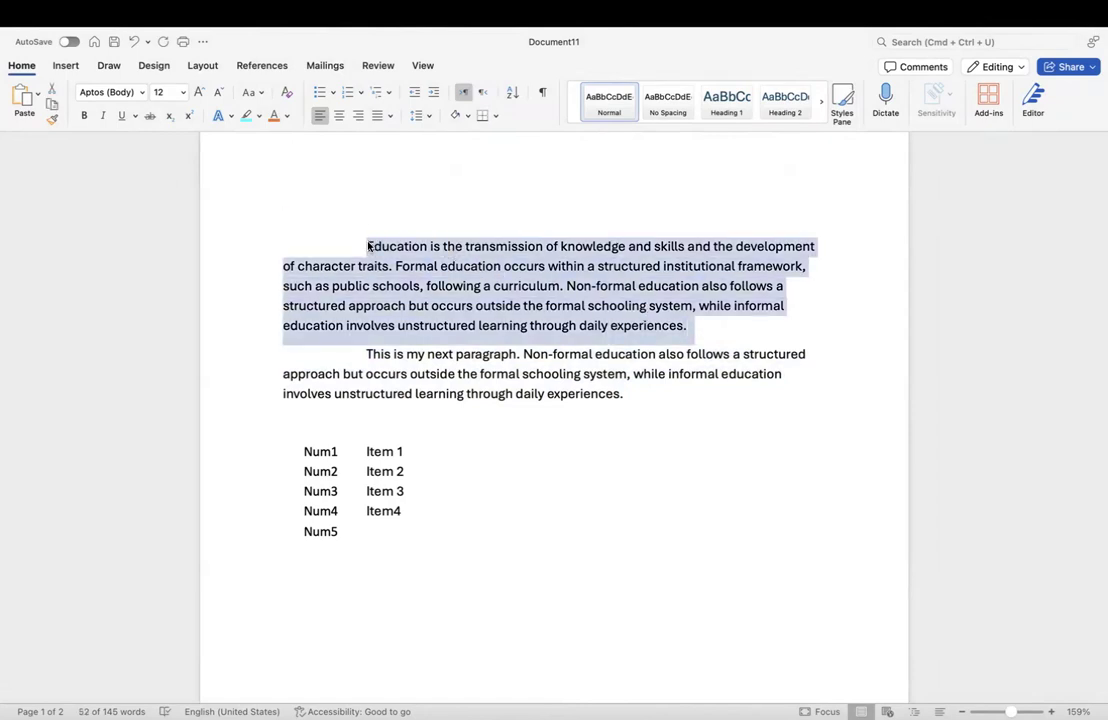
Step: Set the first Education paragraph's line spacing to Double in the Paragraph dialog
right_click(430, 286)
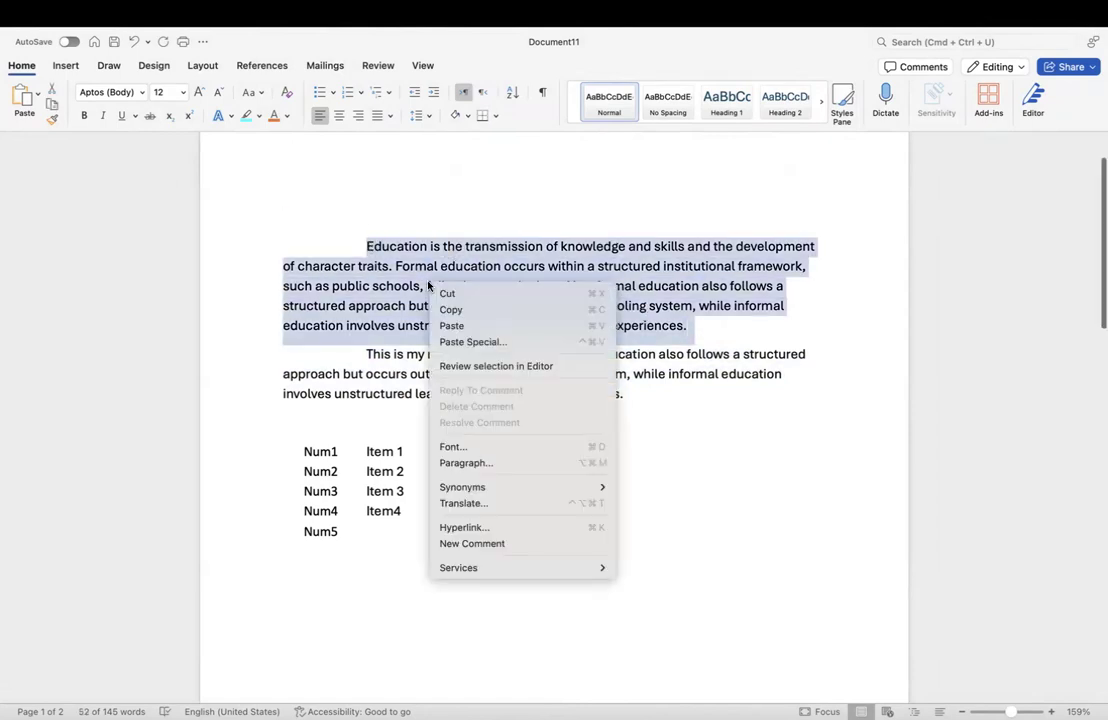
left_click(509, 462)
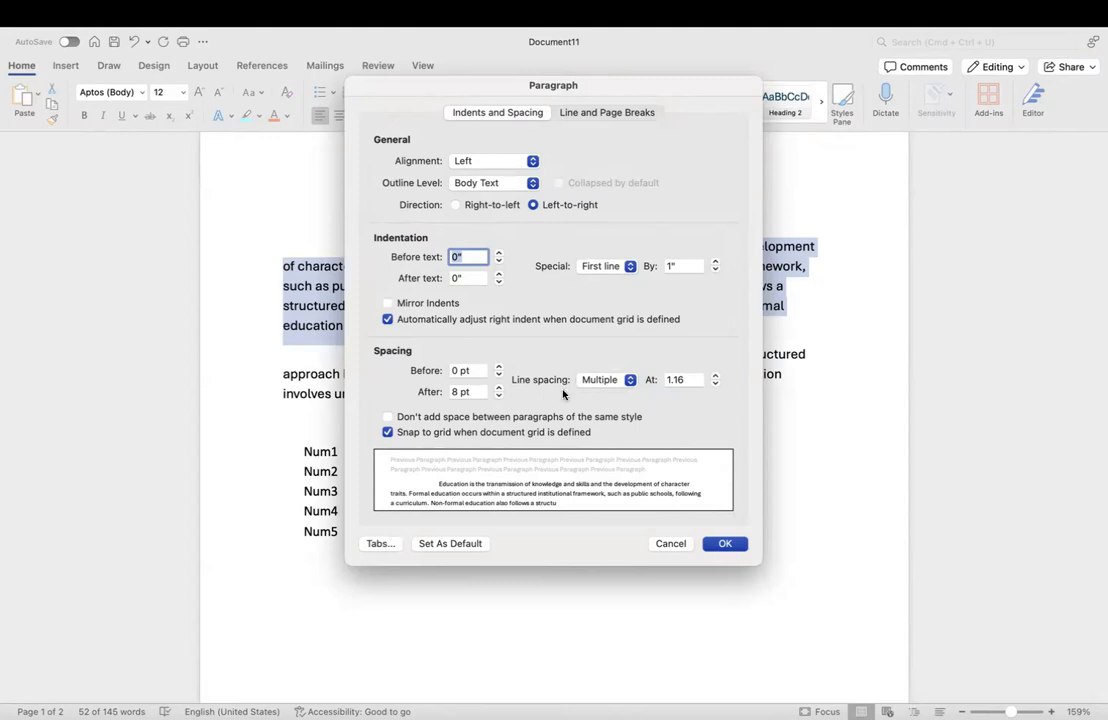
left_click(625, 381)
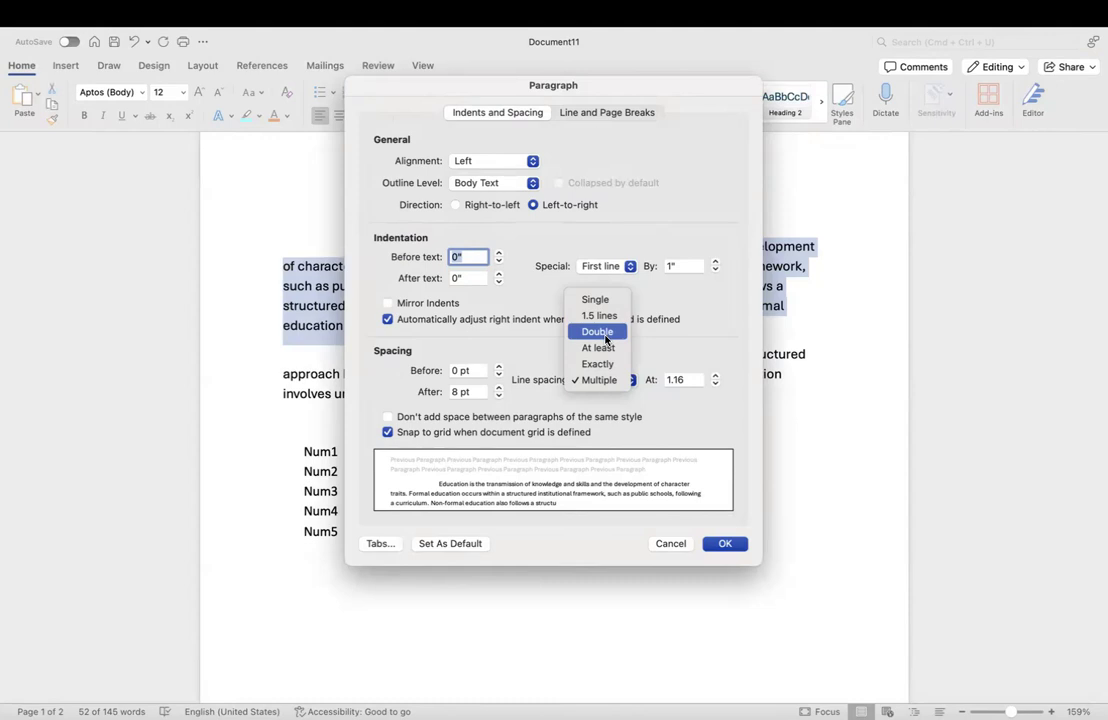
left_click(605, 335)
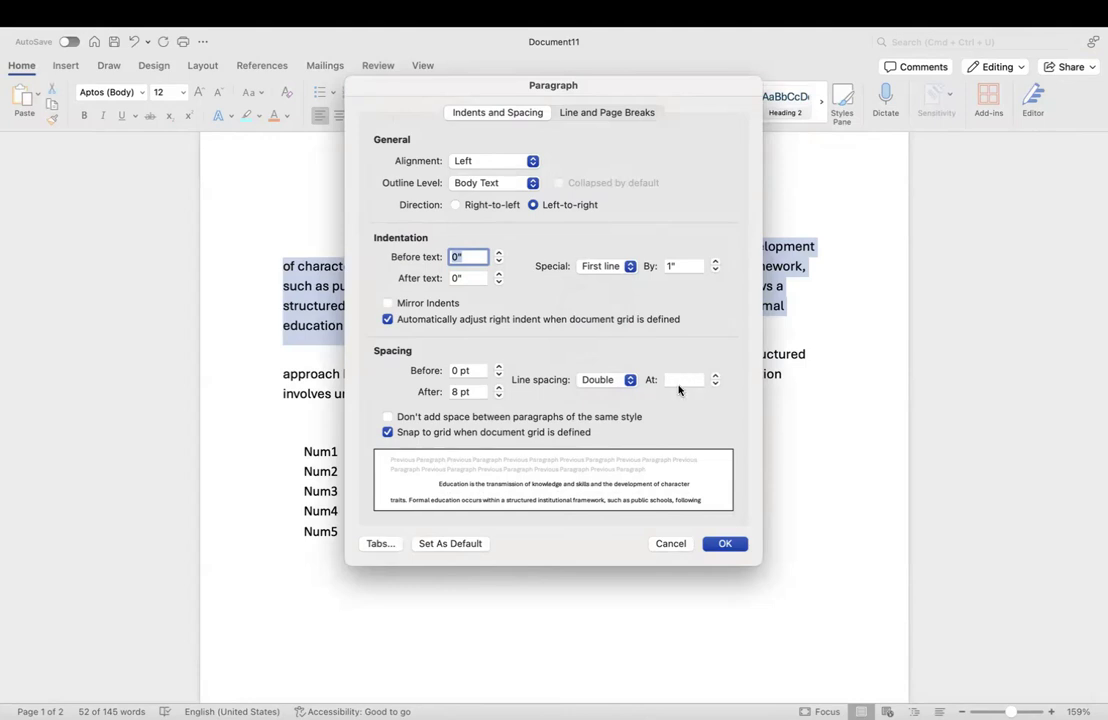
left_click(725, 543)
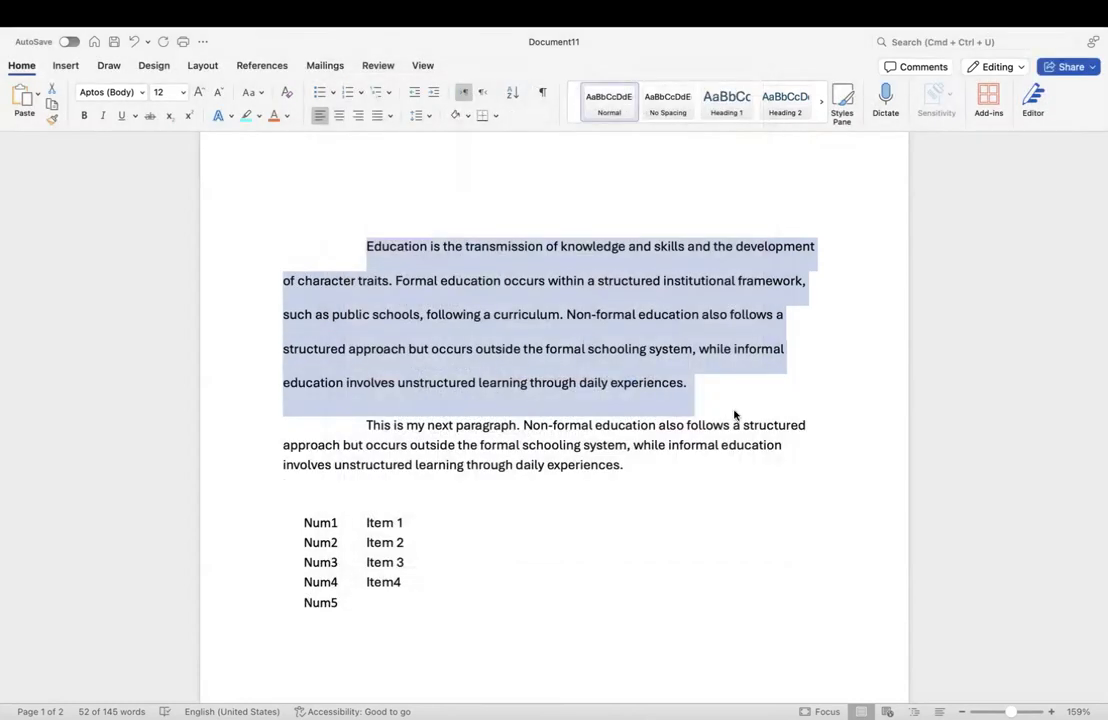
left_click(714, 384)
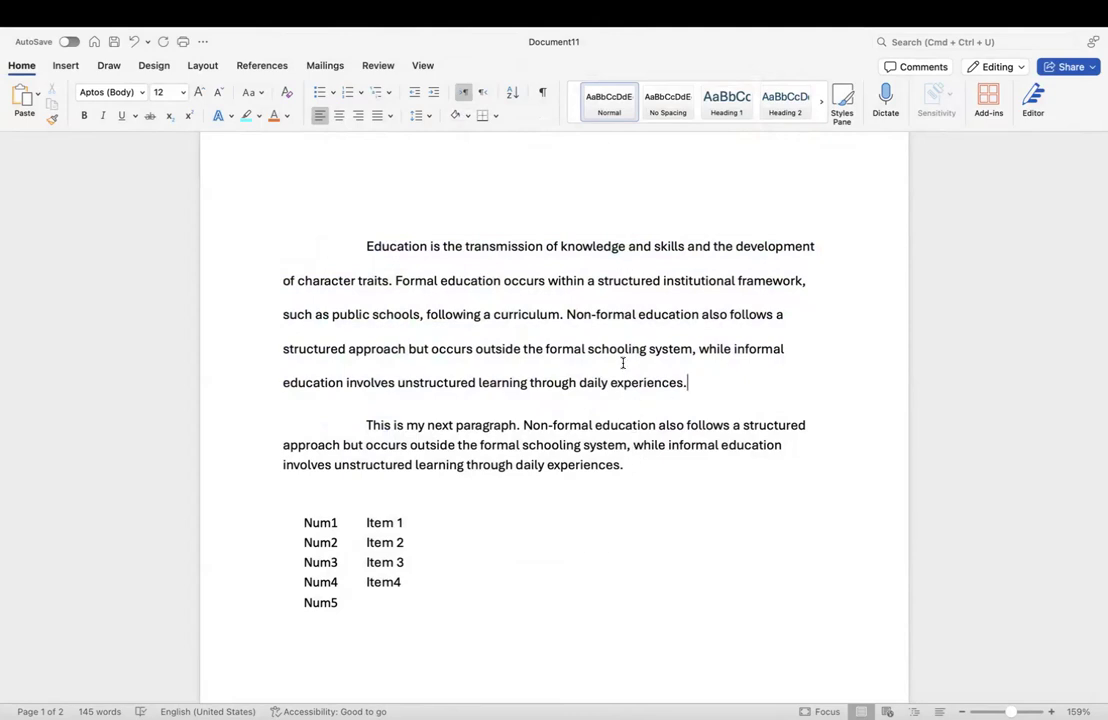
Step: Glance at the checklist, then open the first paragraph's Paragraph settings and close them unchanged
key("ctrl+Left")
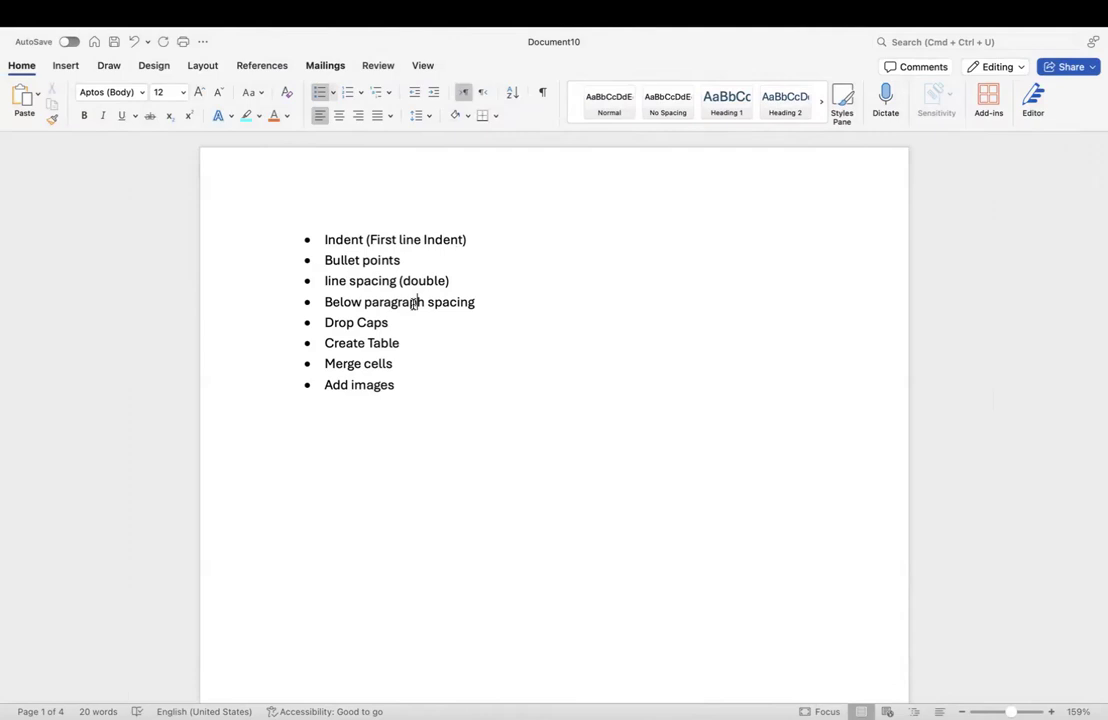
key("ctrl+Right")
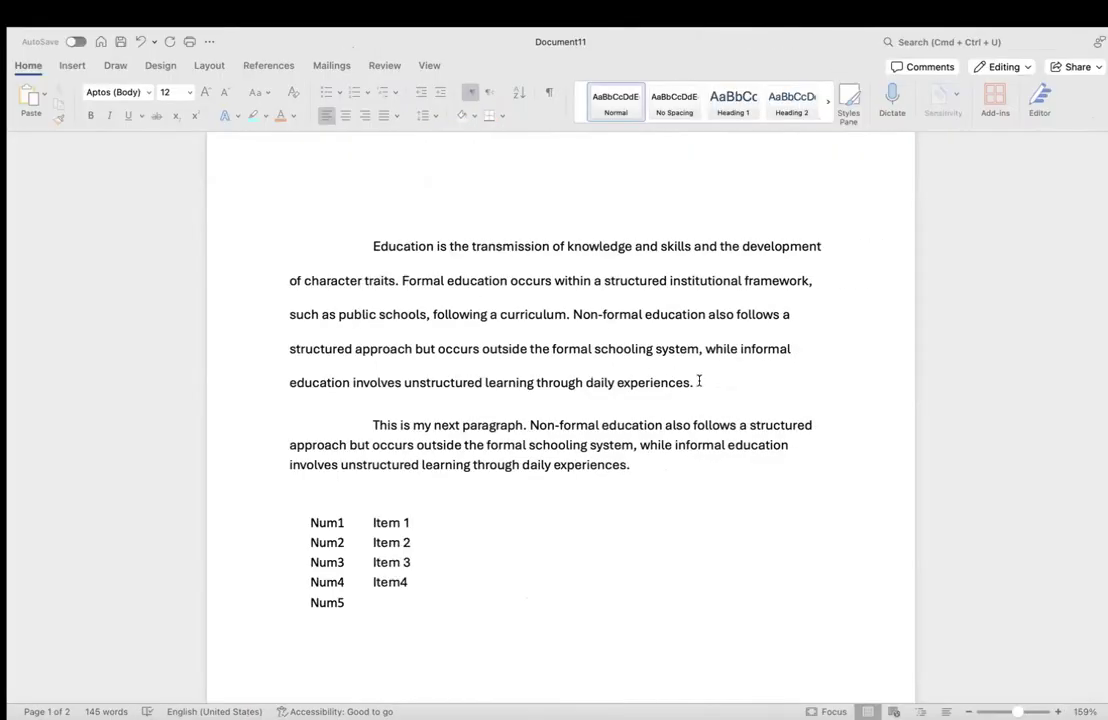
left_click_drag(699, 381, 366, 247)
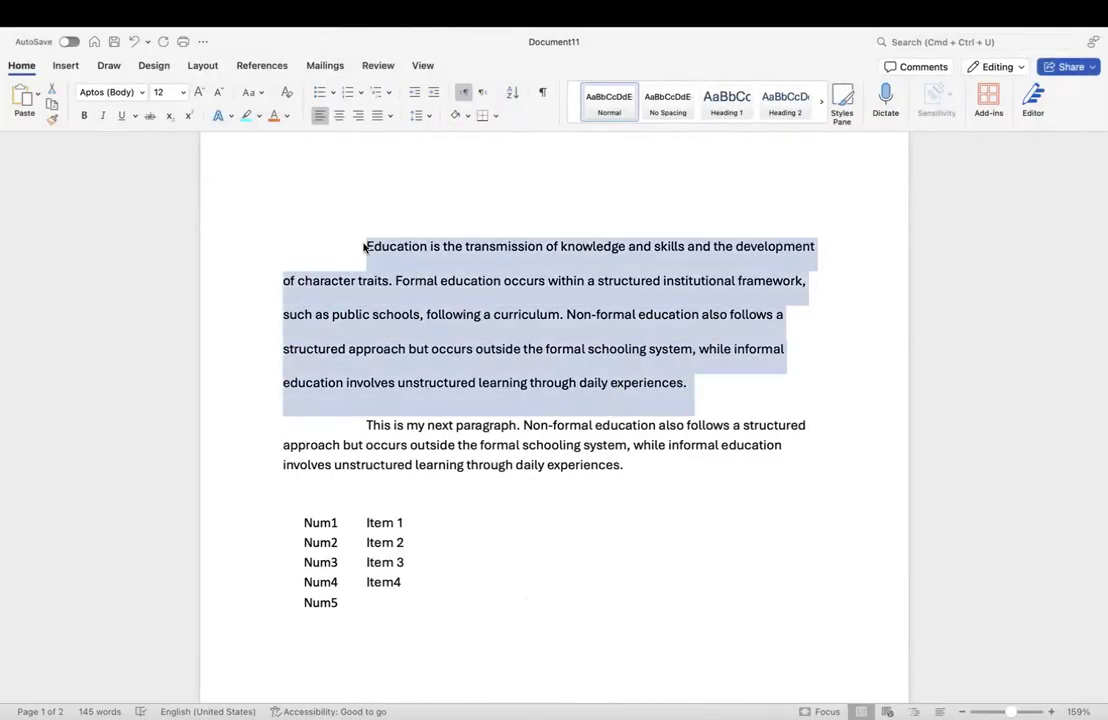
right_click(481, 314)
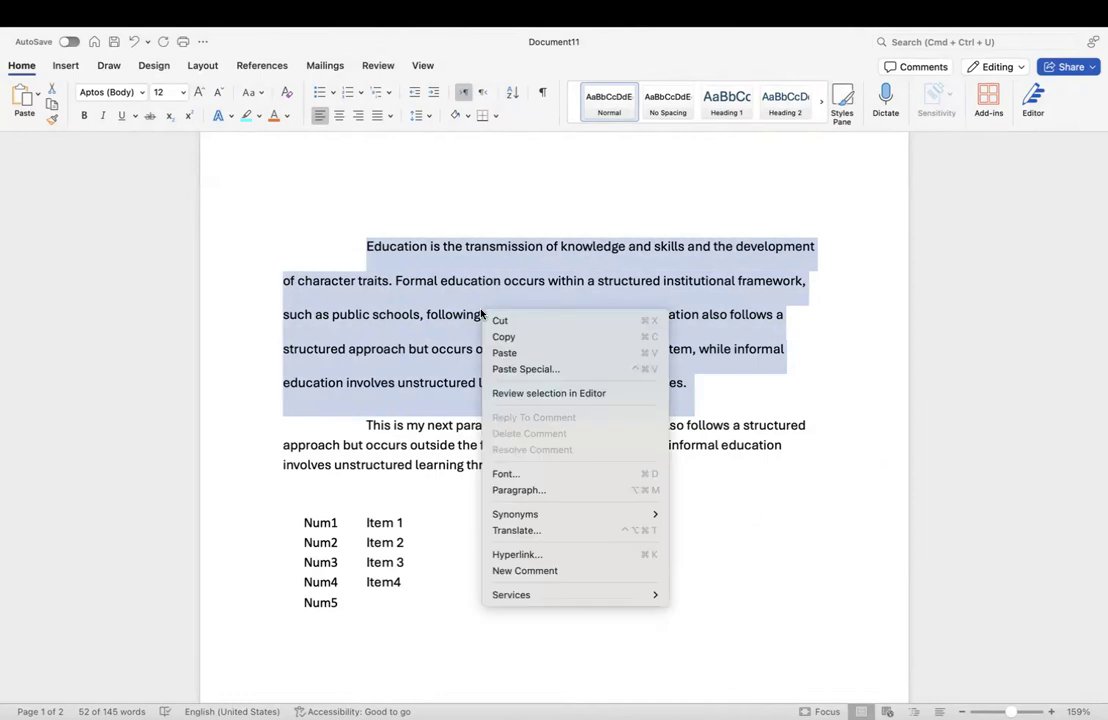
left_click(559, 490)
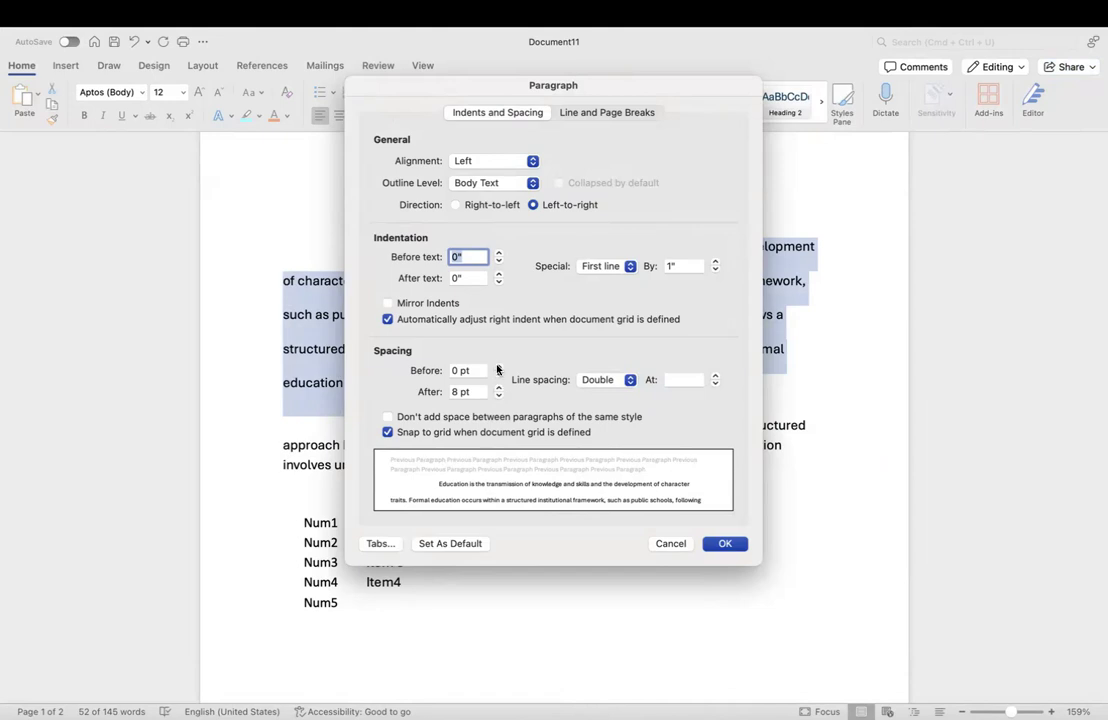
left_click(670, 544)
left_click(757, 440)
Step: Set Spacing Before to 30 pt for the 'This is my next paragraph' paragraph
left_click_drag(653, 470, 368, 425)
right_click(426, 421)
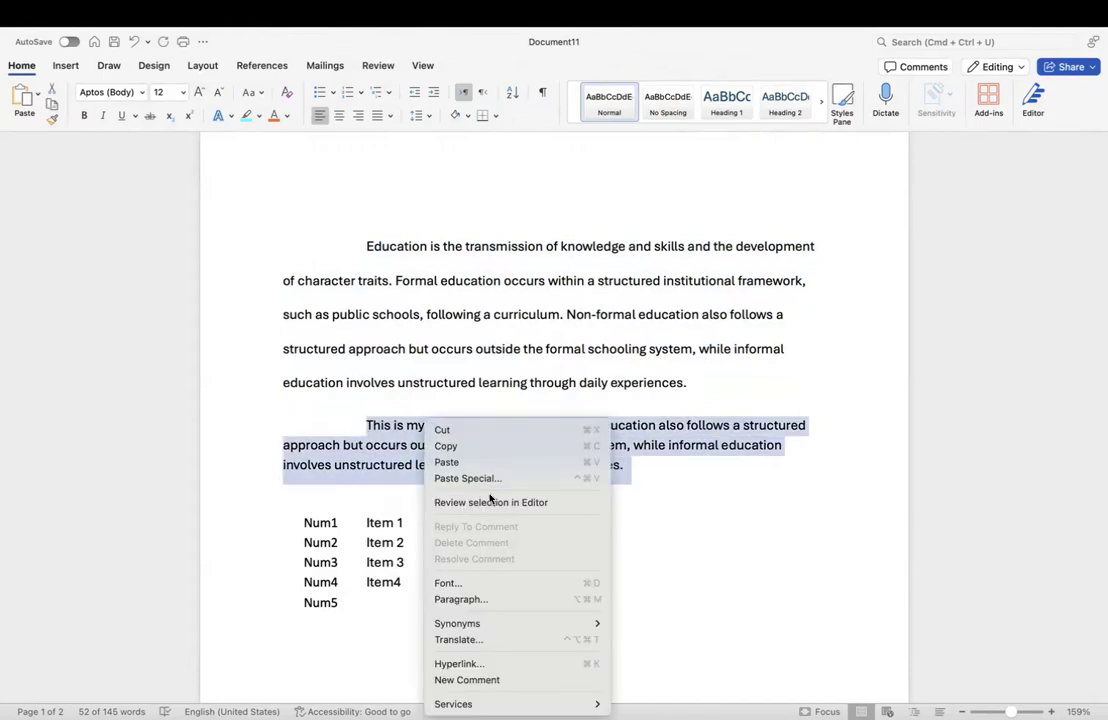
left_click(487, 598)
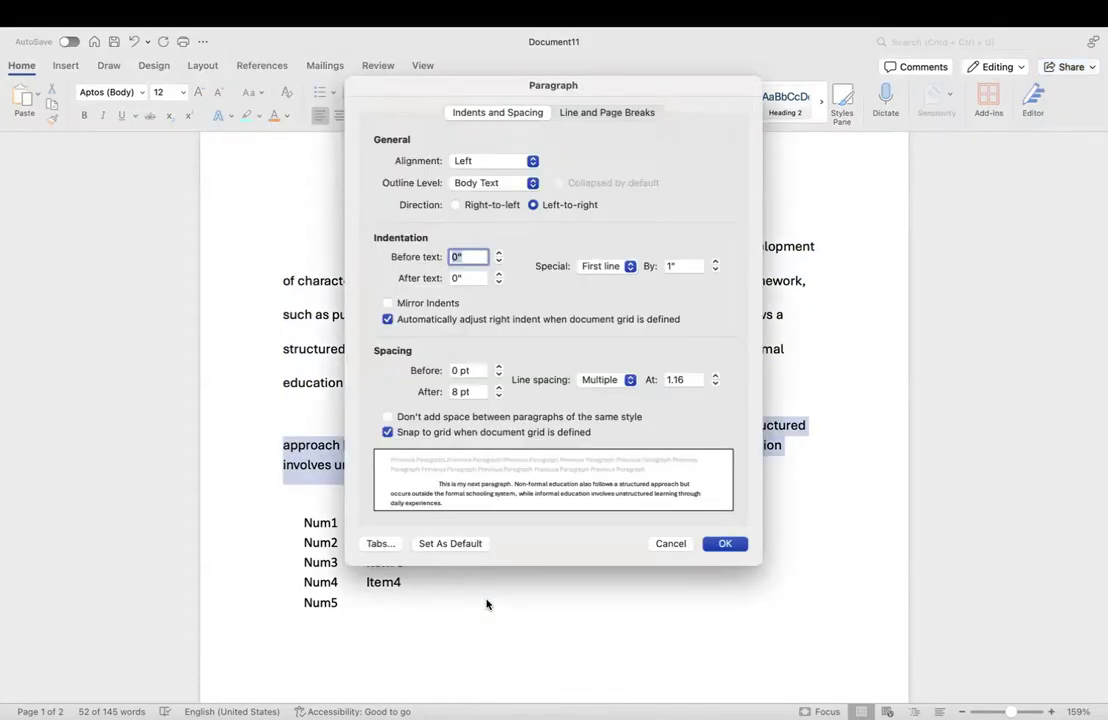
left_click(498, 367)
left_click(498, 367)
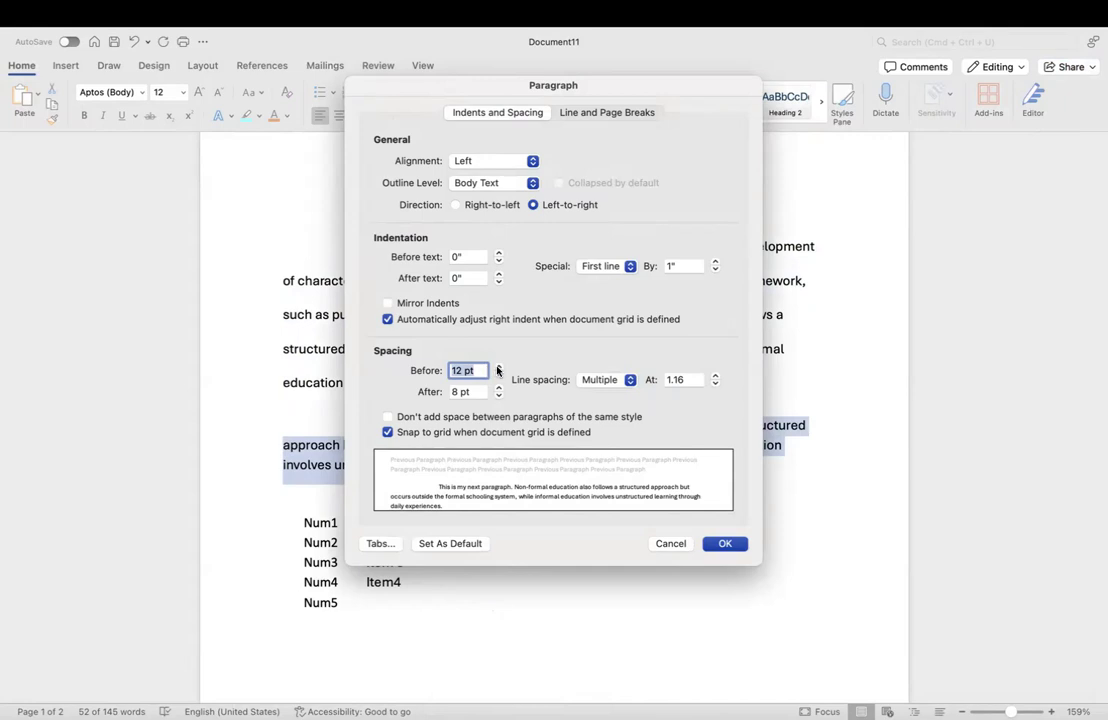
left_click(498, 367)
left_click(498, 367)
left_click(498, 367)
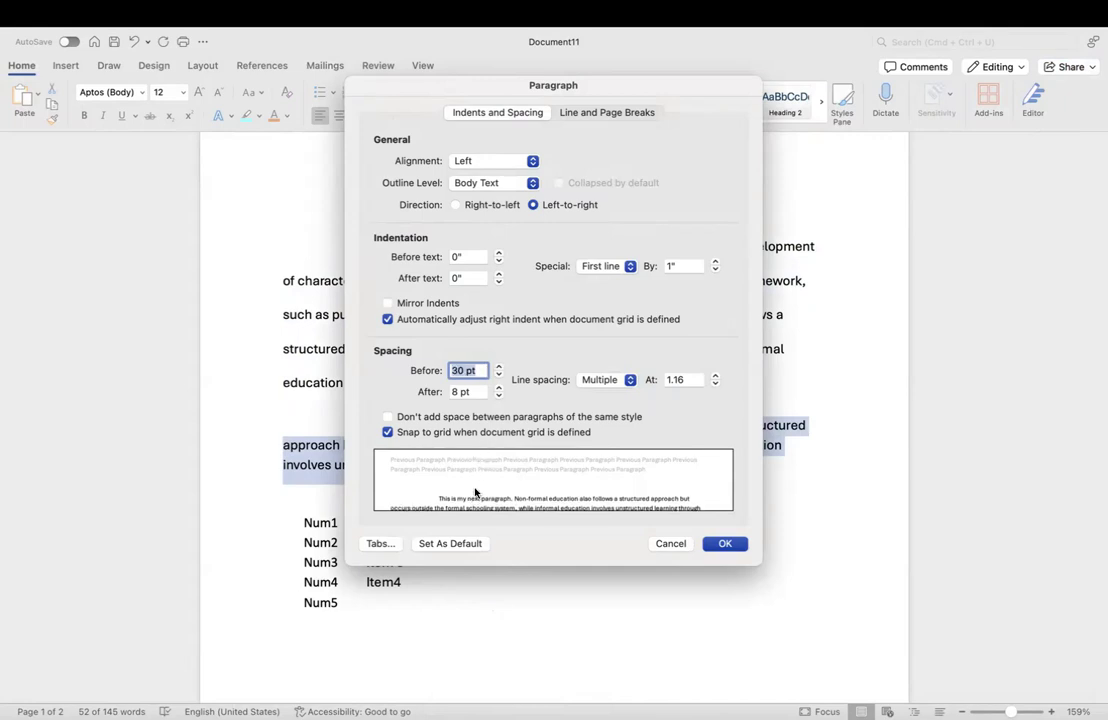
left_click(725, 543)
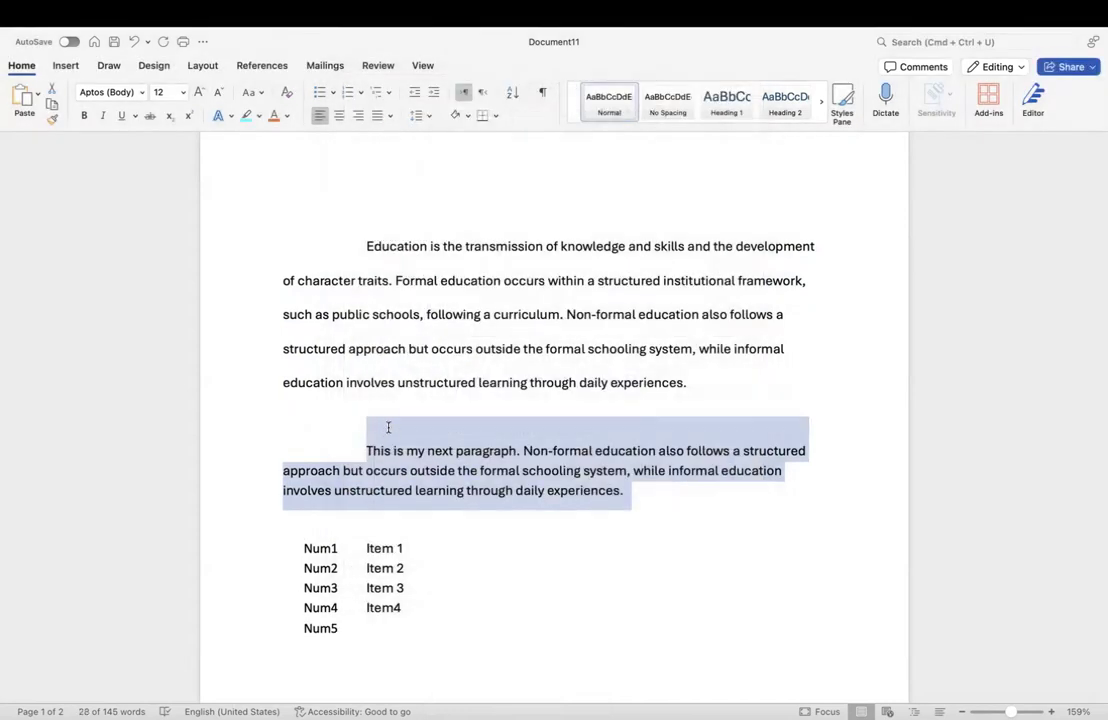
left_click(388, 427)
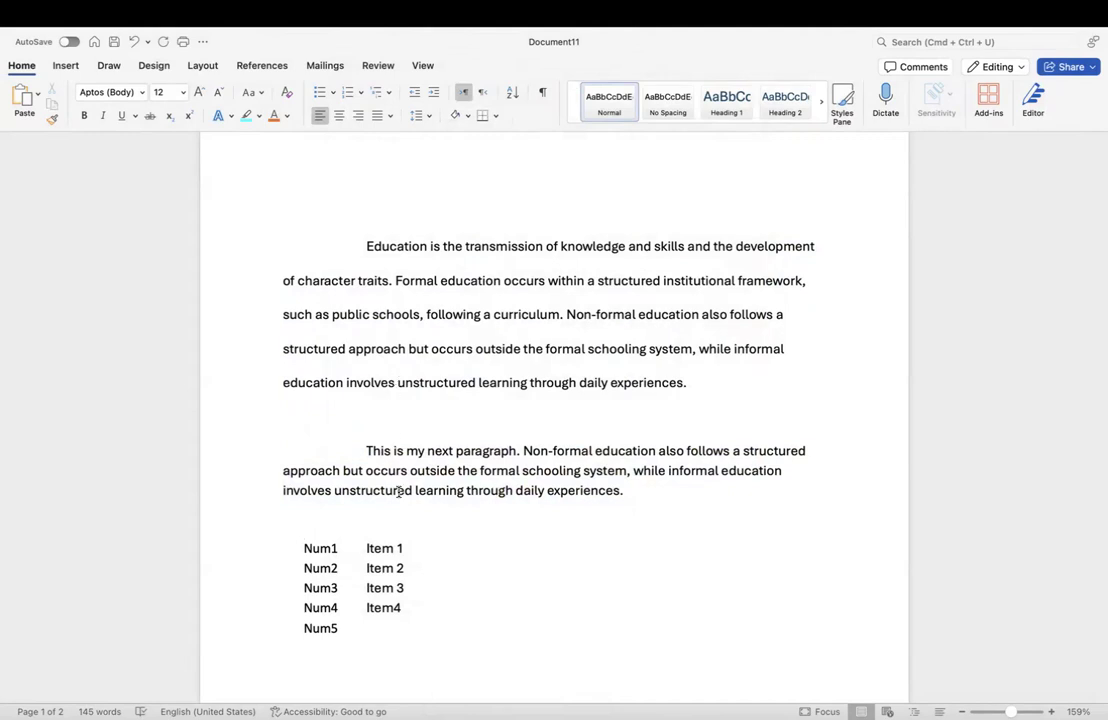
key("ctrl+Left")
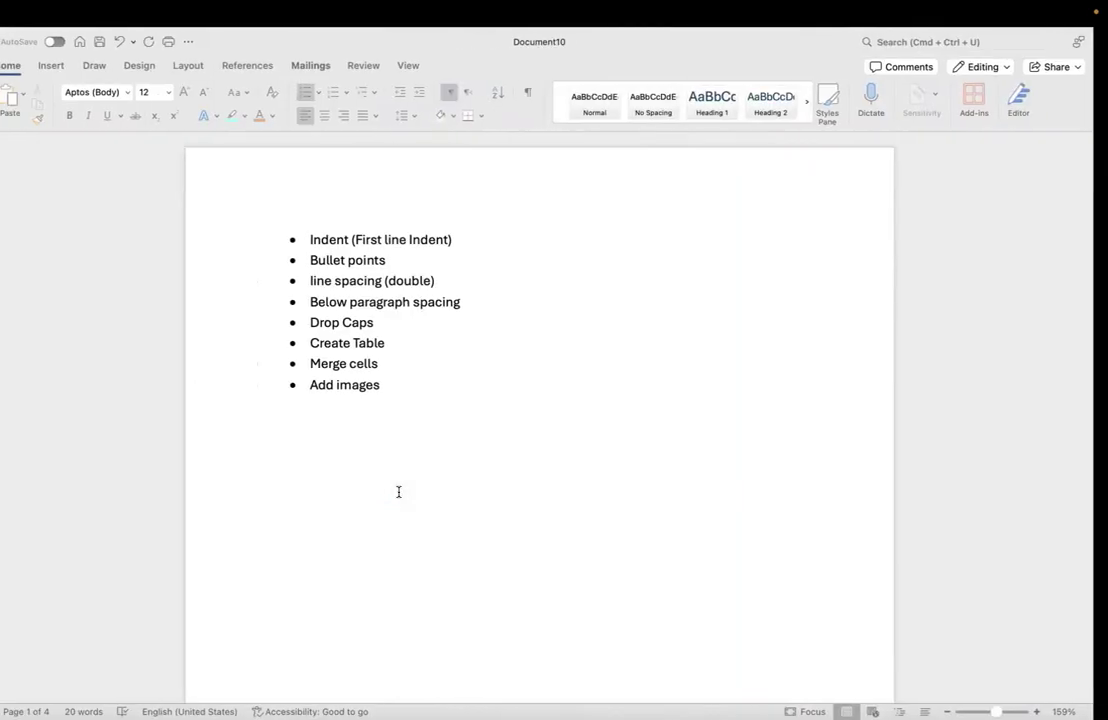
left_click(410, 320)
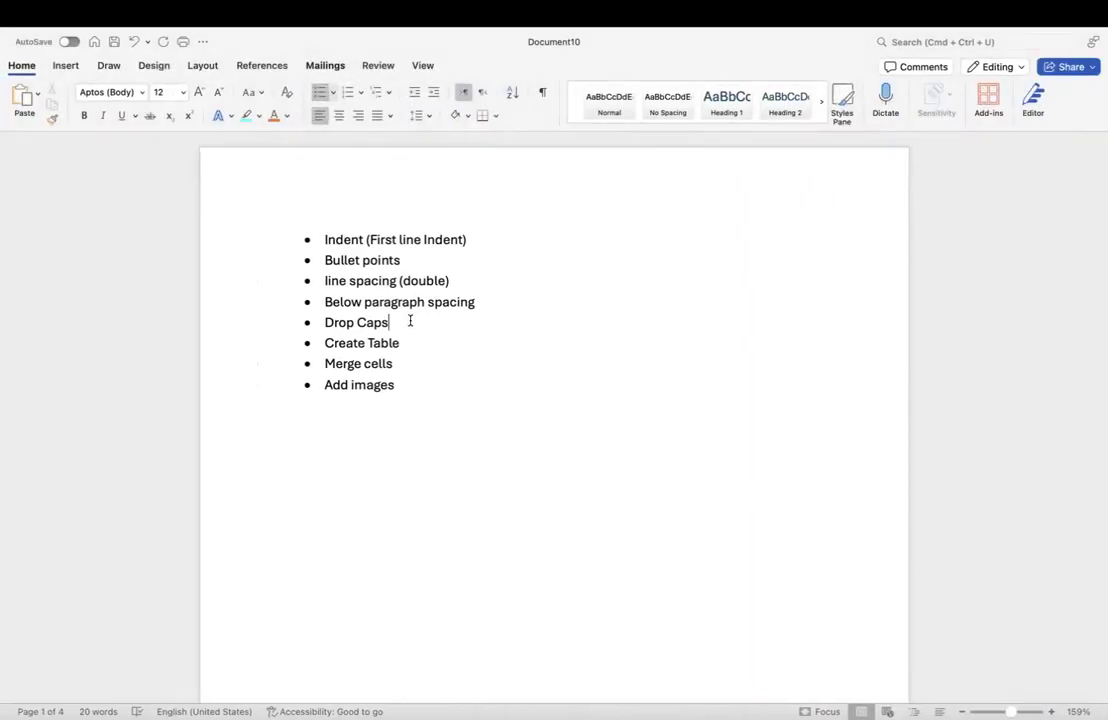
key("ctrl+Right")
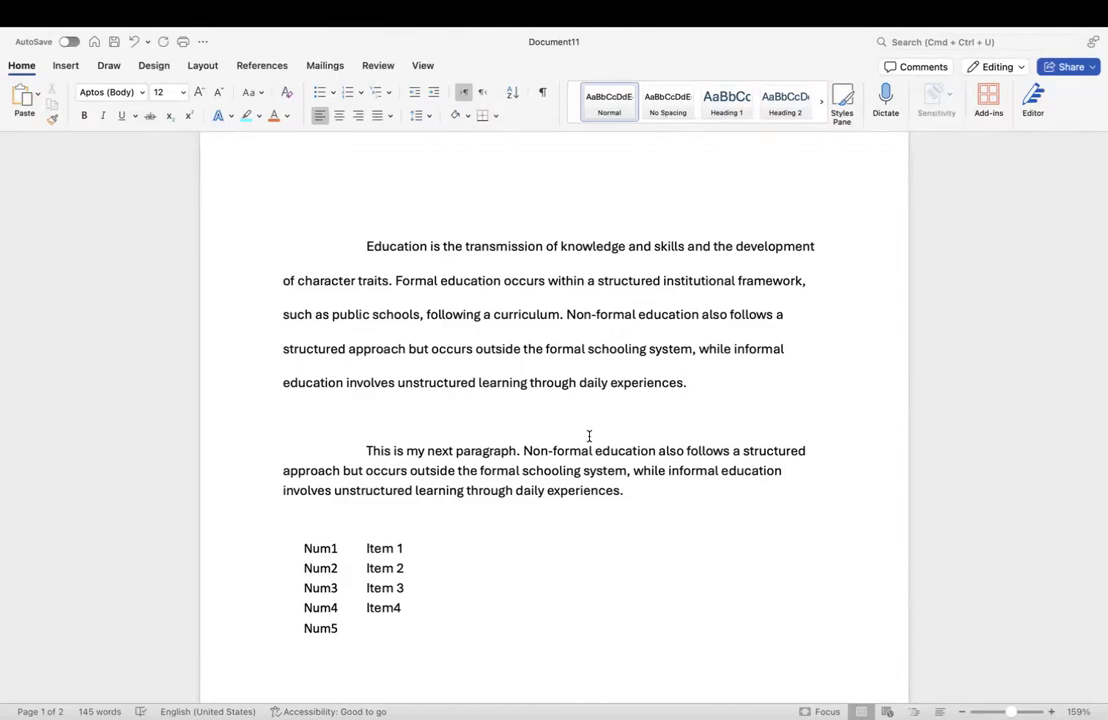
scroll(589, 436, "down", 10)
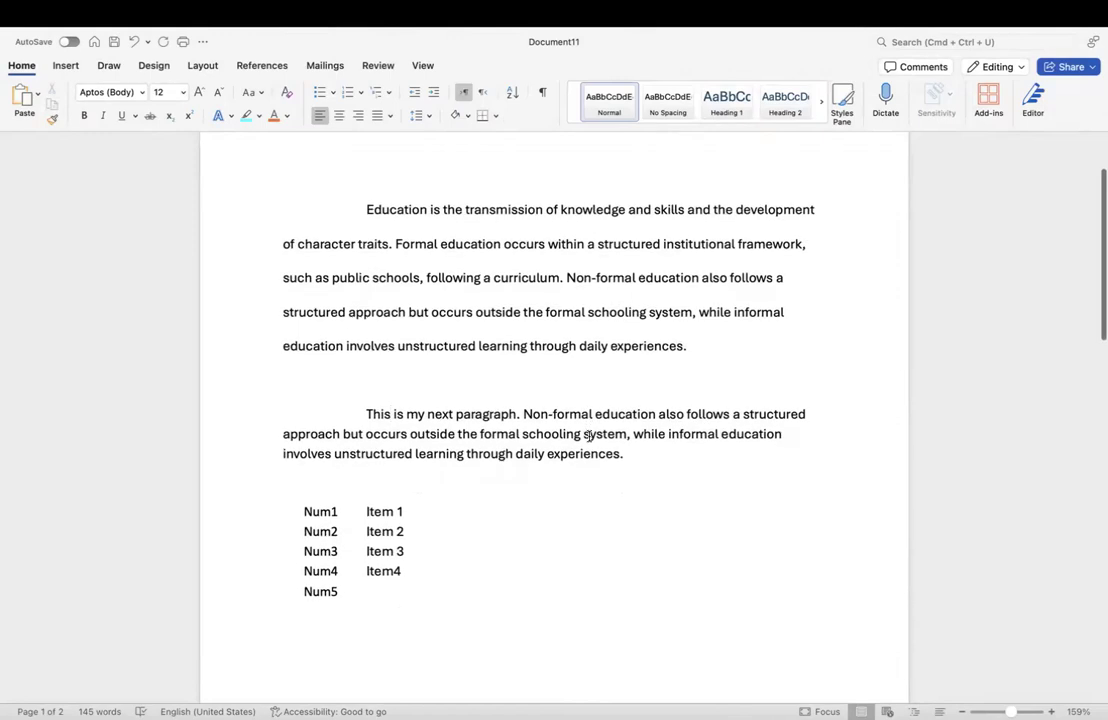
scroll(589, 436, "down", 2)
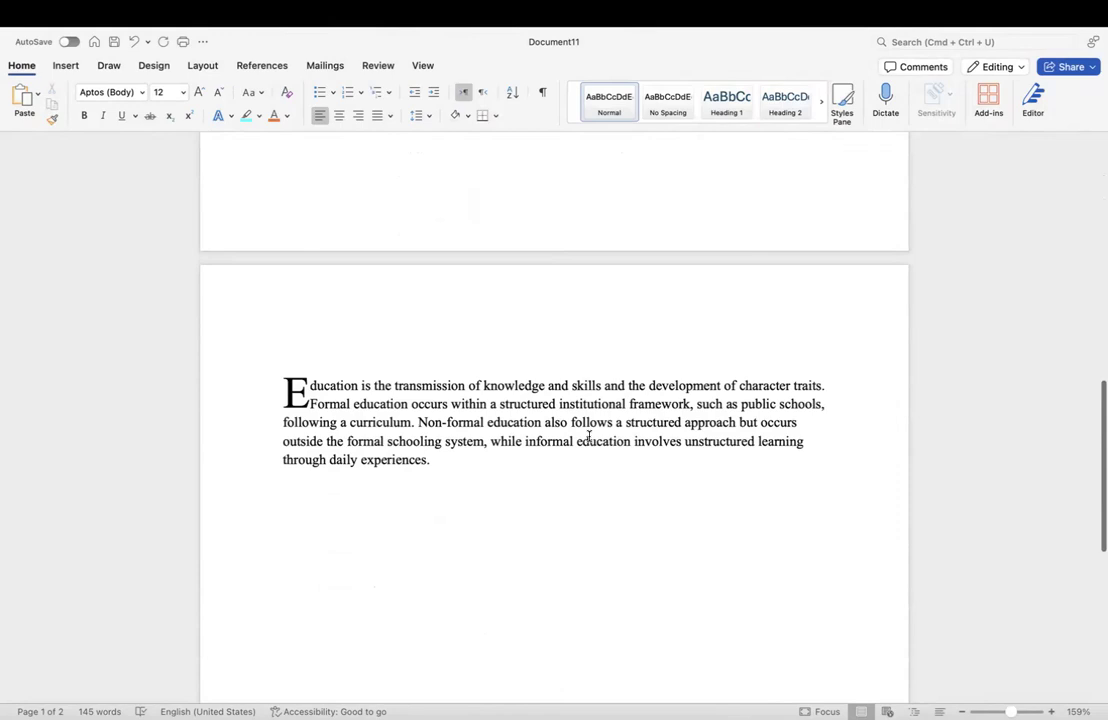
scroll(589, 436, "down", 2)
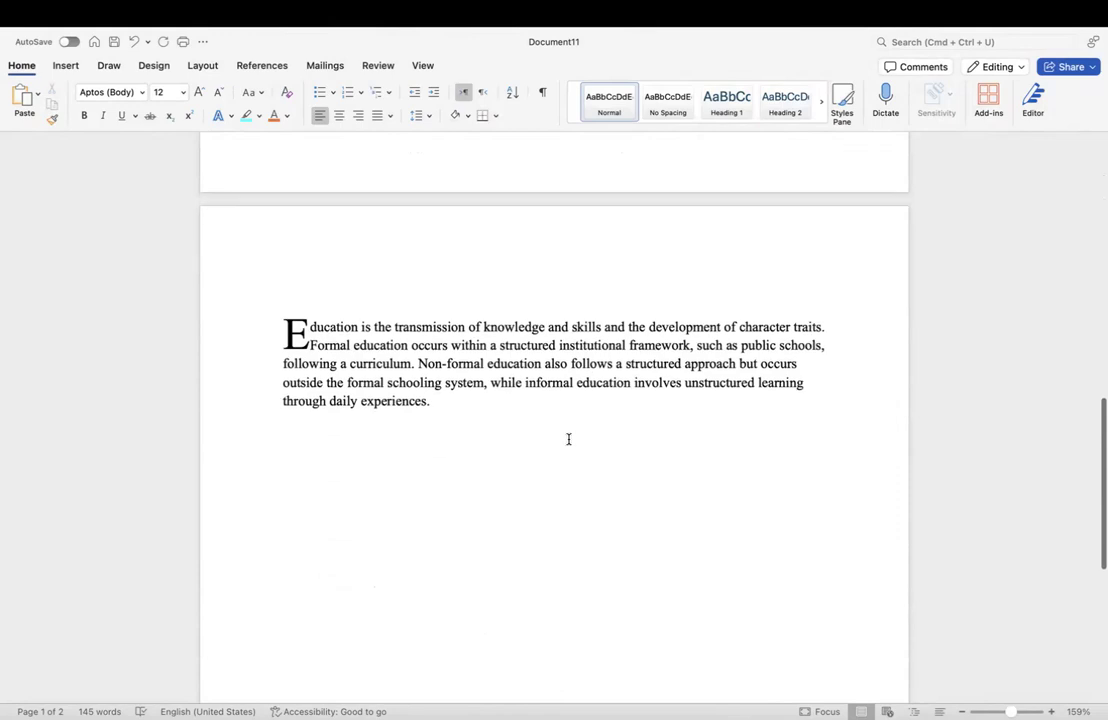
left_click(432, 401)
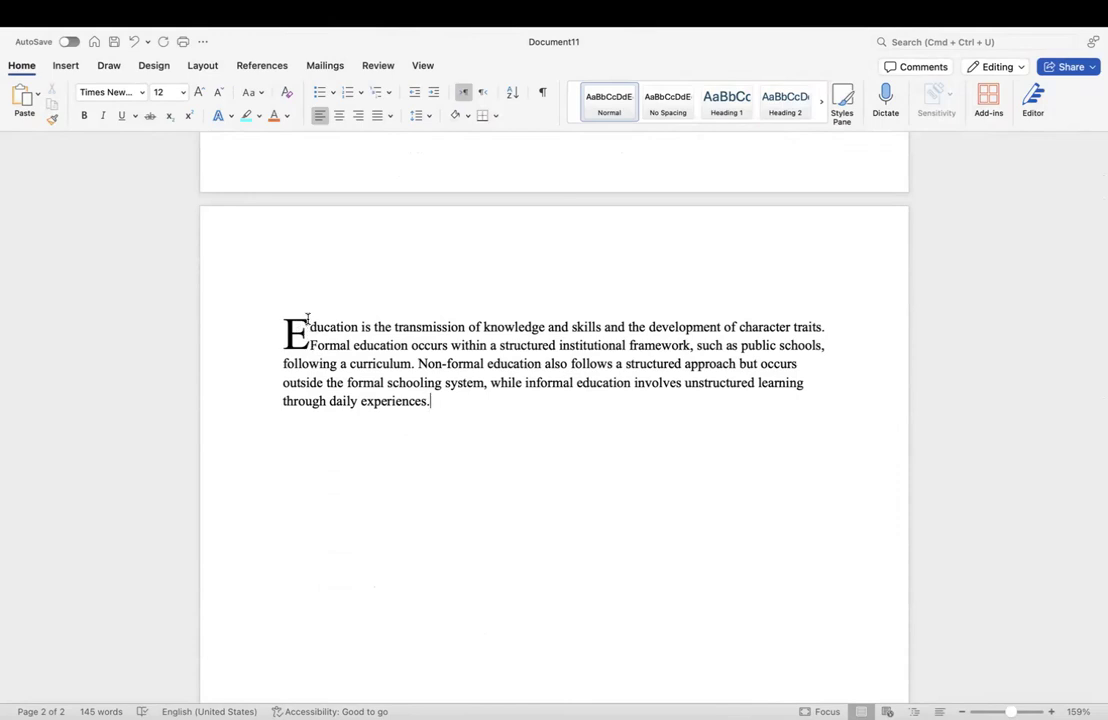
left_click(305, 326)
left_click(323, 345)
left_click(307, 342)
left_click(332, 347)
left_click(293, 330)
left_click(398, 360)
scroll(398, 360, "up", 2)
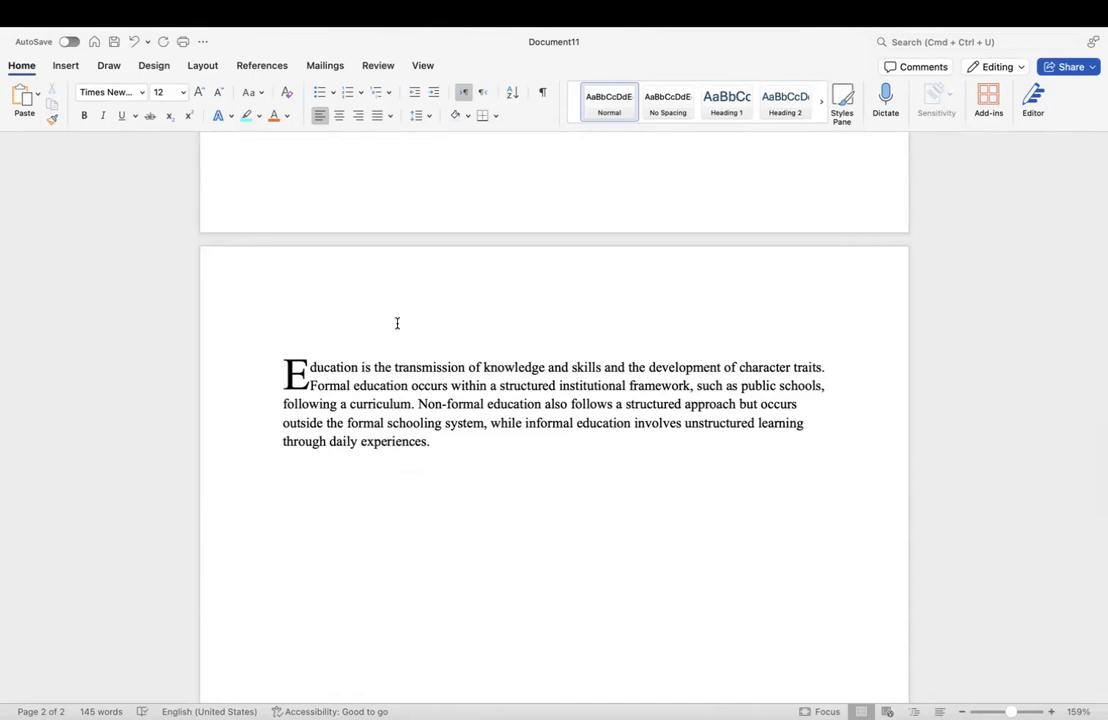
scroll(397, 323, "up", 1)
scroll(397, 323, "up", 15)
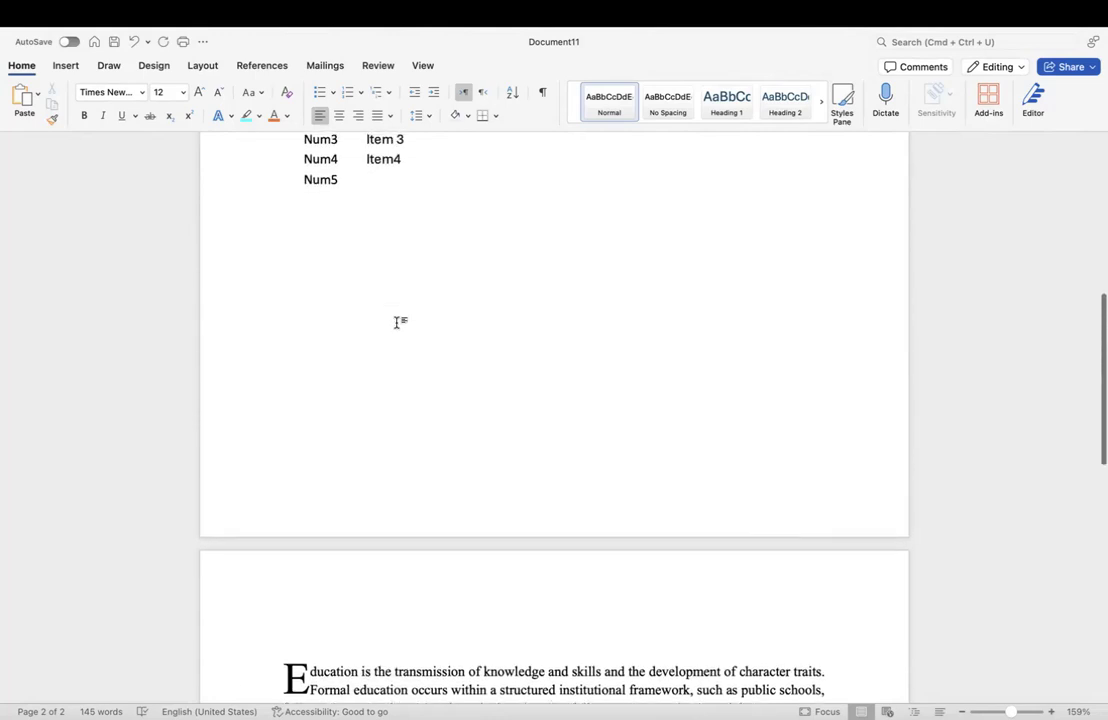
scroll(397, 323, "up", 6)
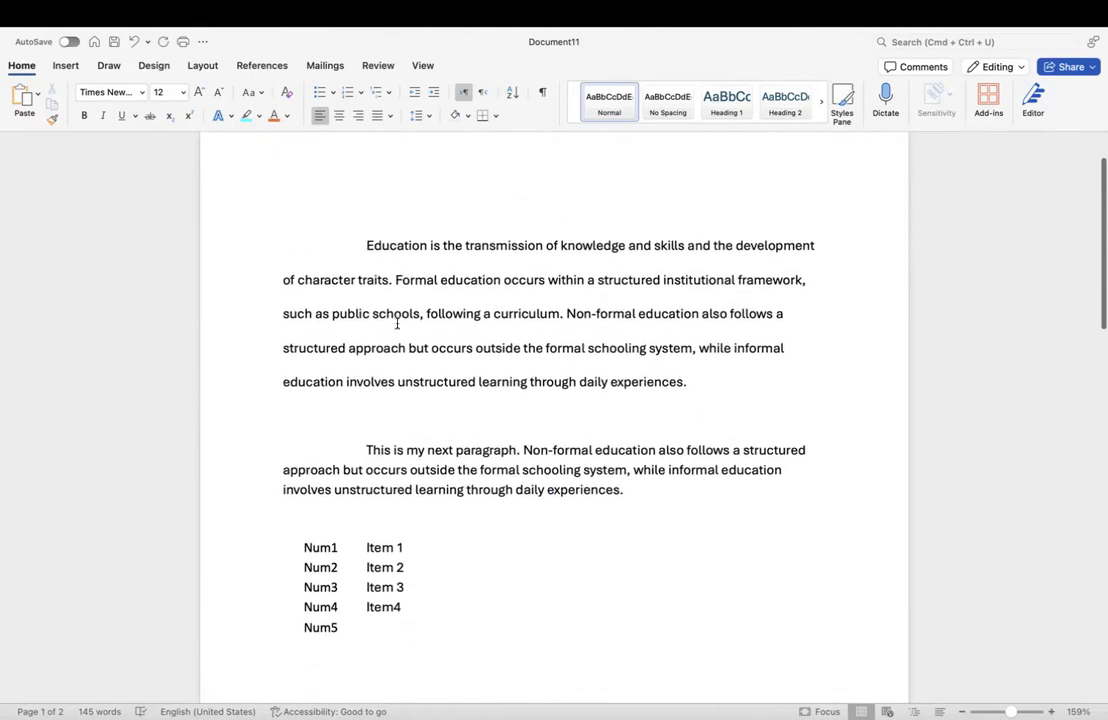
Step: Delete the first-line indent before 'This is my next paragraph' and select that paragraph's text
left_click(628, 397)
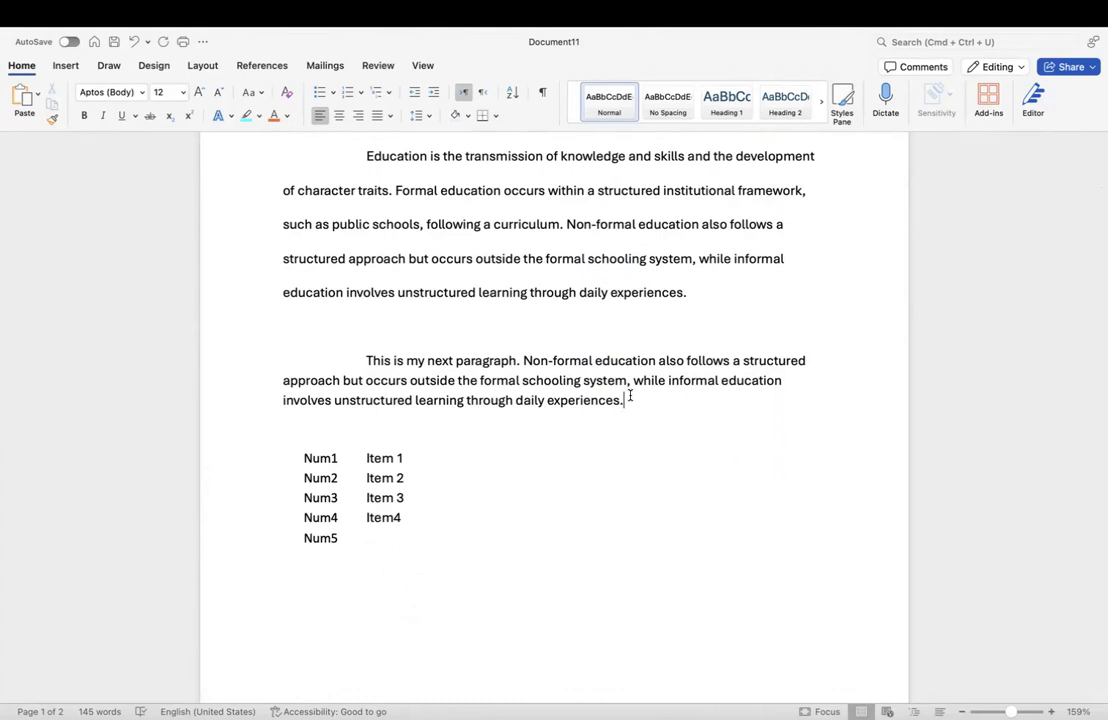
left_click(368, 361)
key("BackSpace")
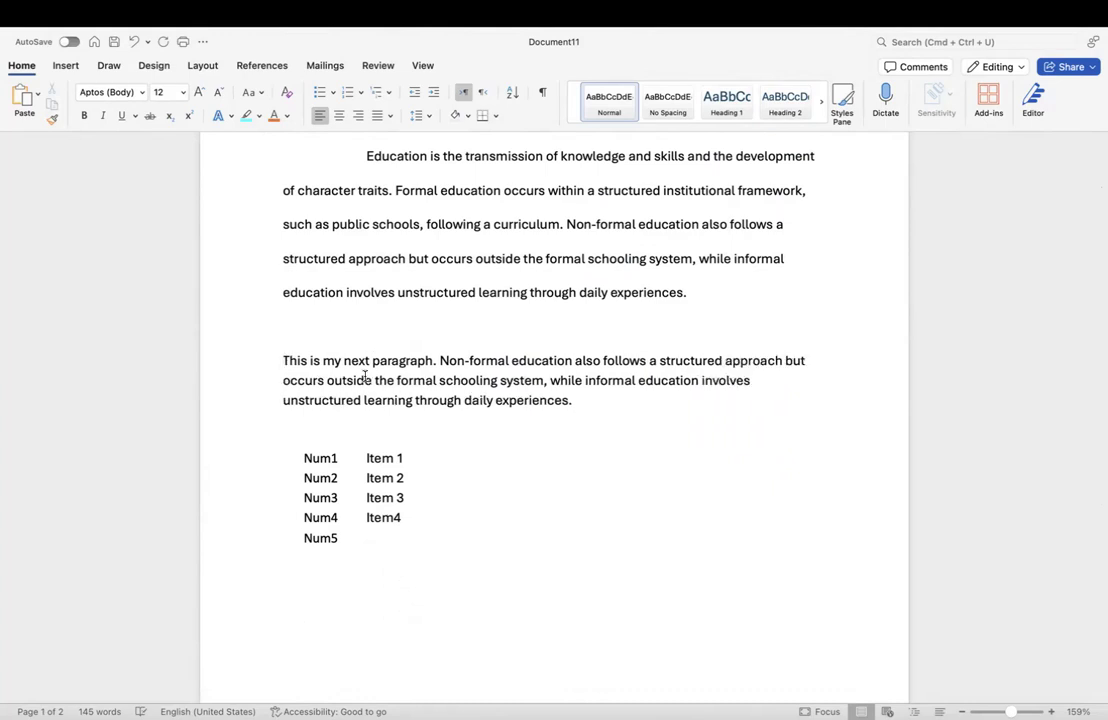
left_click_drag(576, 399, 289, 368)
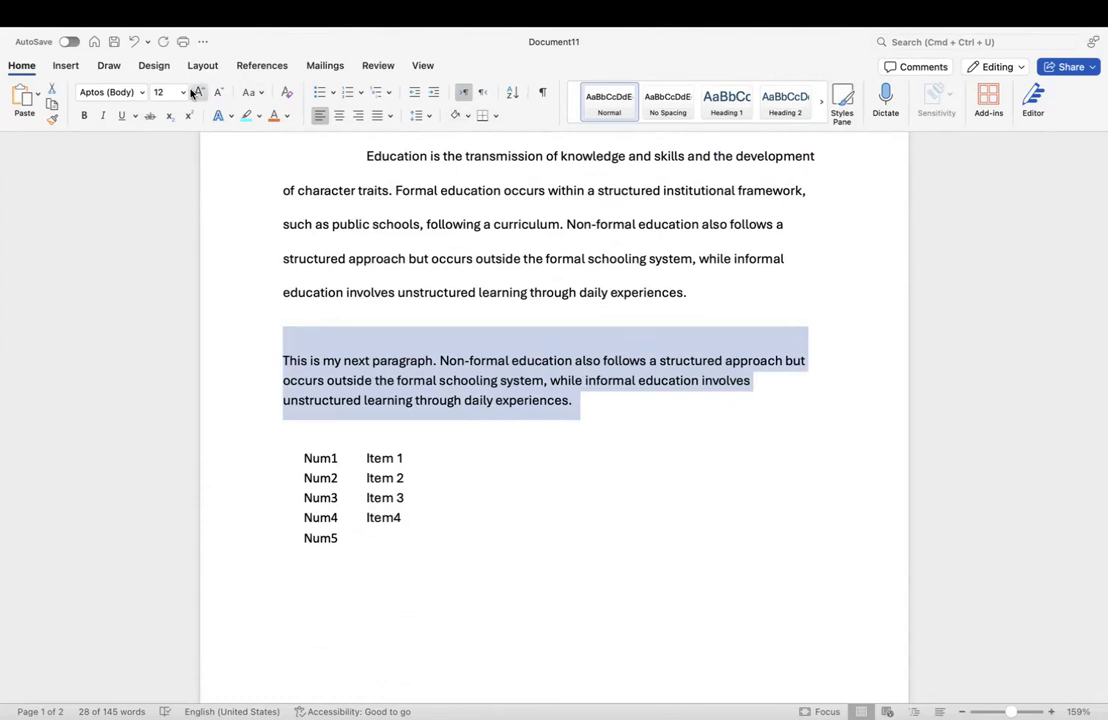
Step: Apply a Dropped drop cap with 2 lines to drop to the paragraph's initial T
left_click(70, 68)
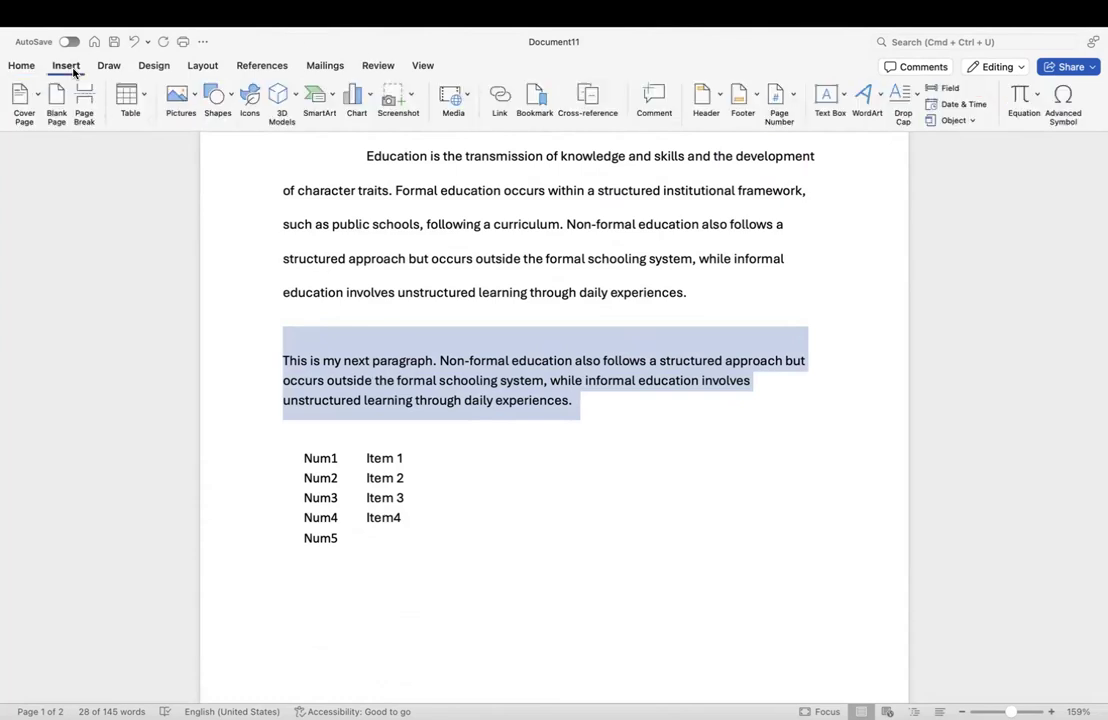
left_click(915, 103)
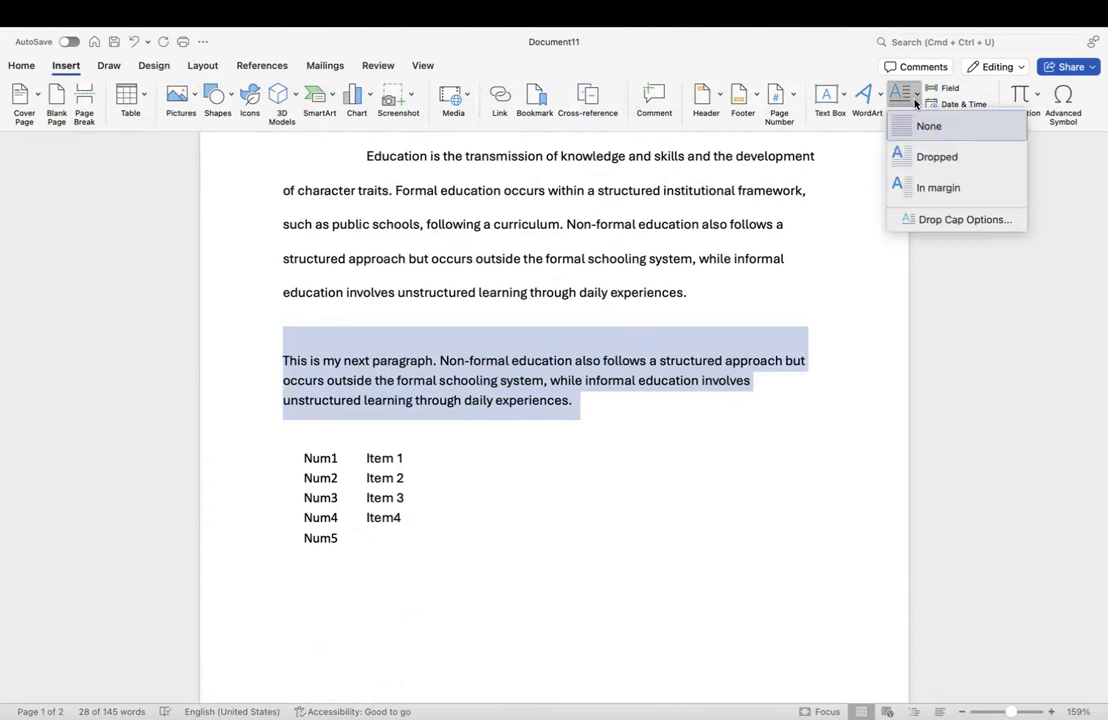
left_click(943, 222)
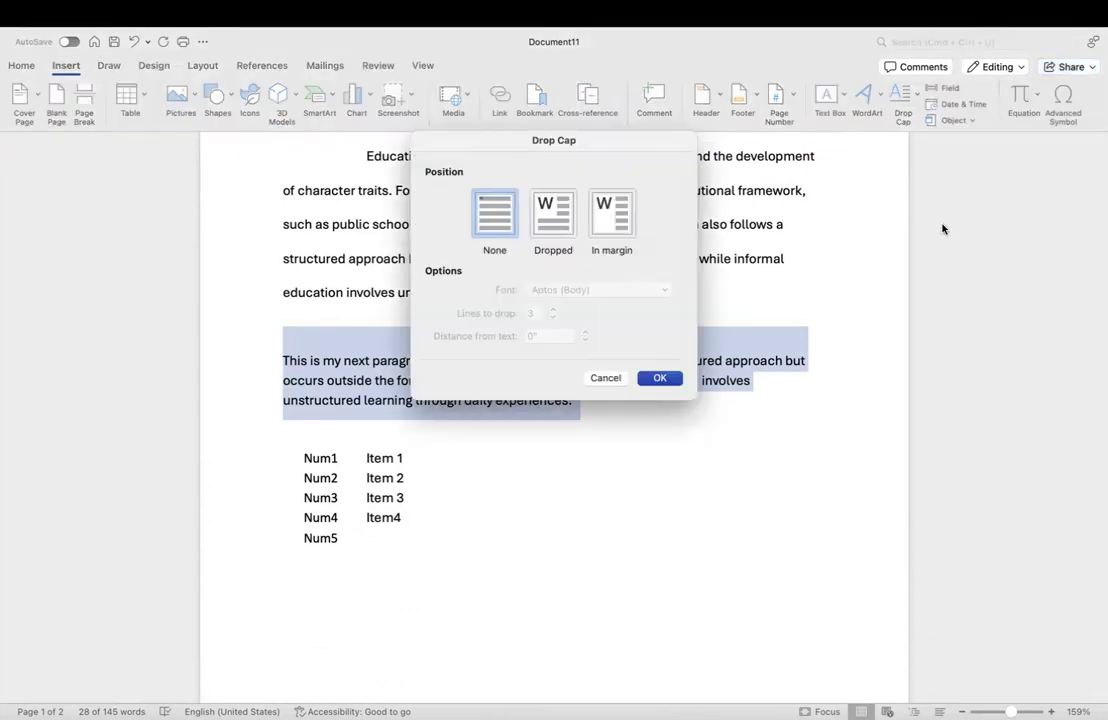
left_click(545, 232)
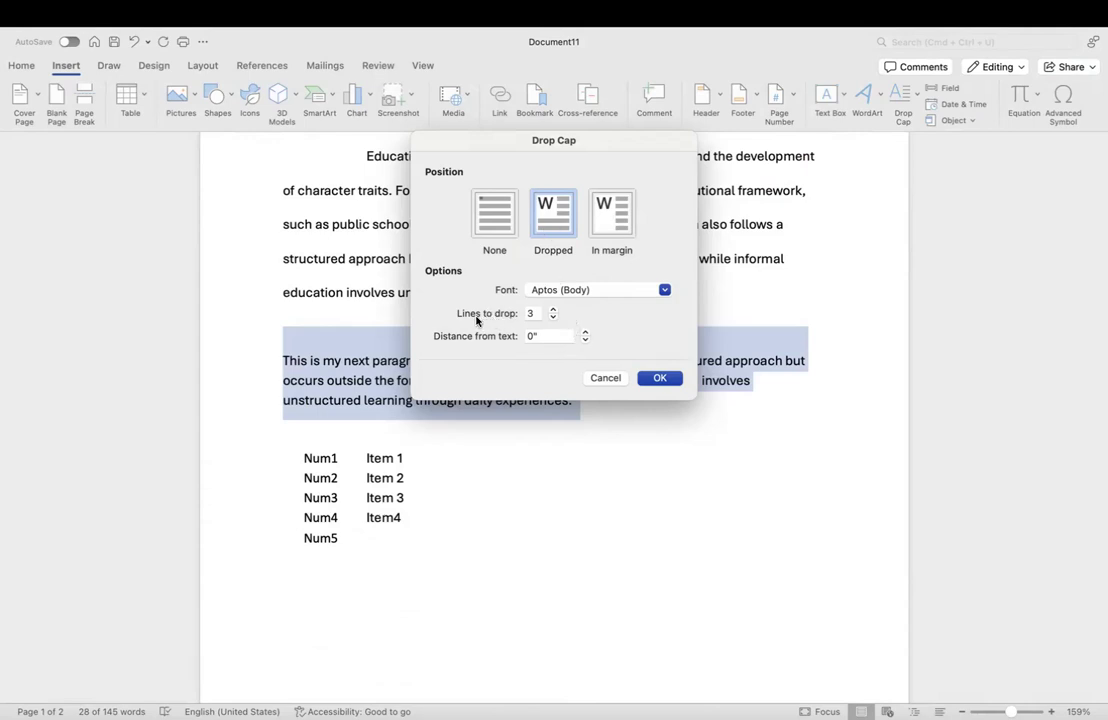
left_click(553, 318)
left_click(659, 379)
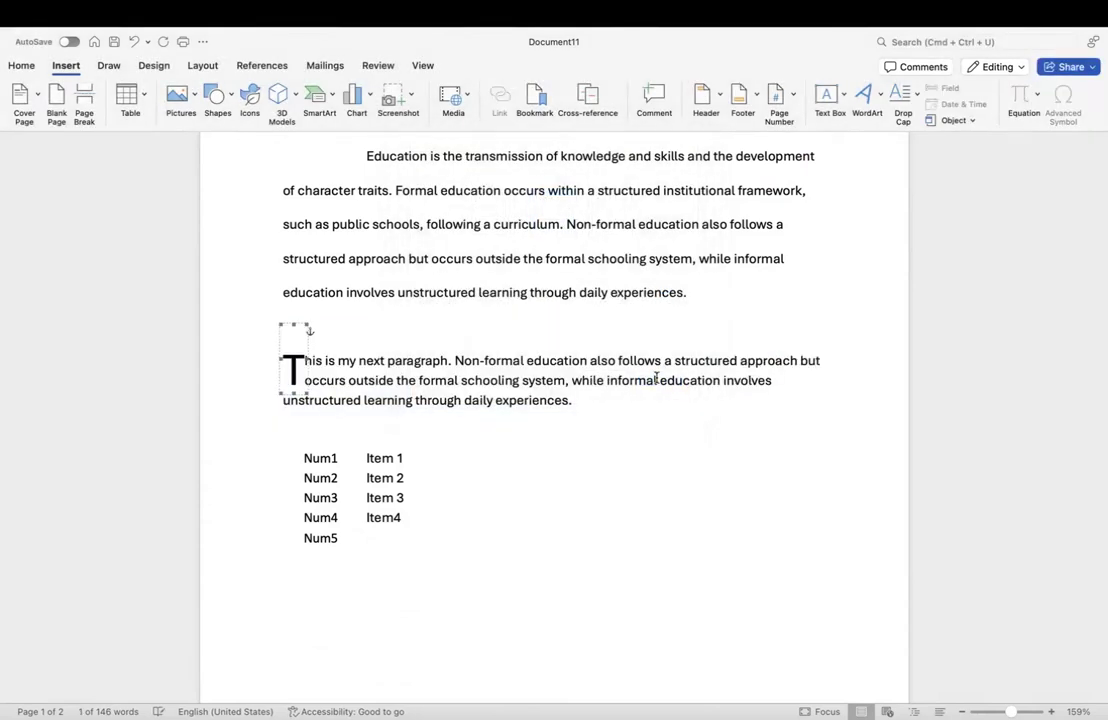
left_click(349, 380)
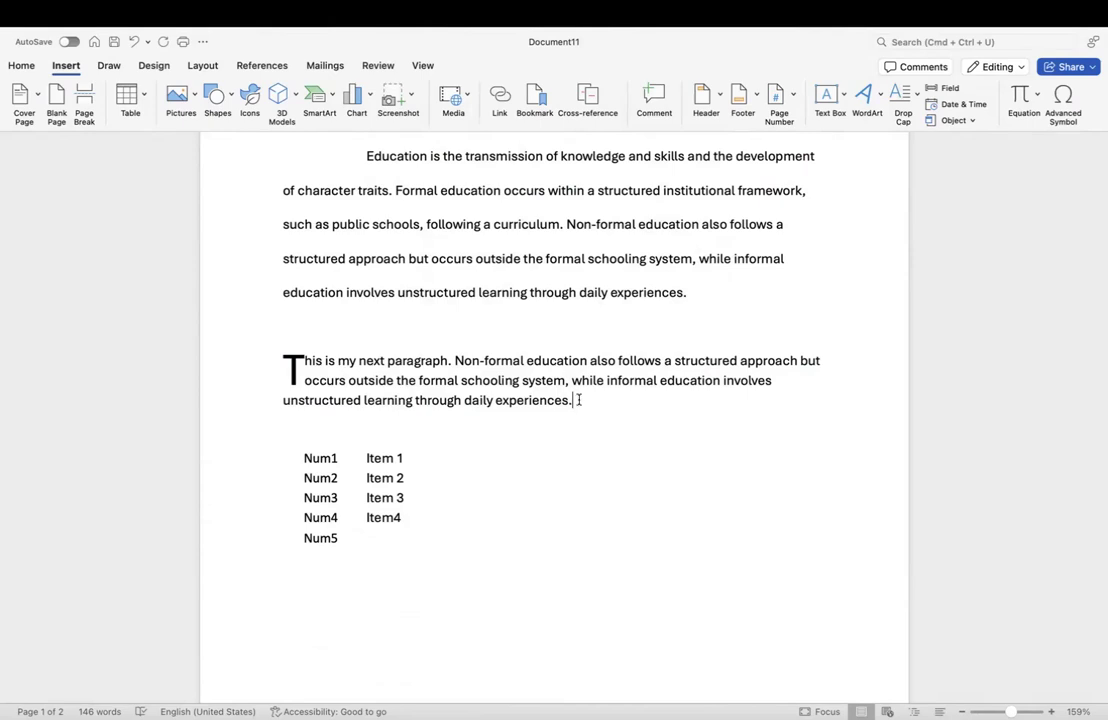
Step: Undo the T drop cap and select the word This
key("super+z")
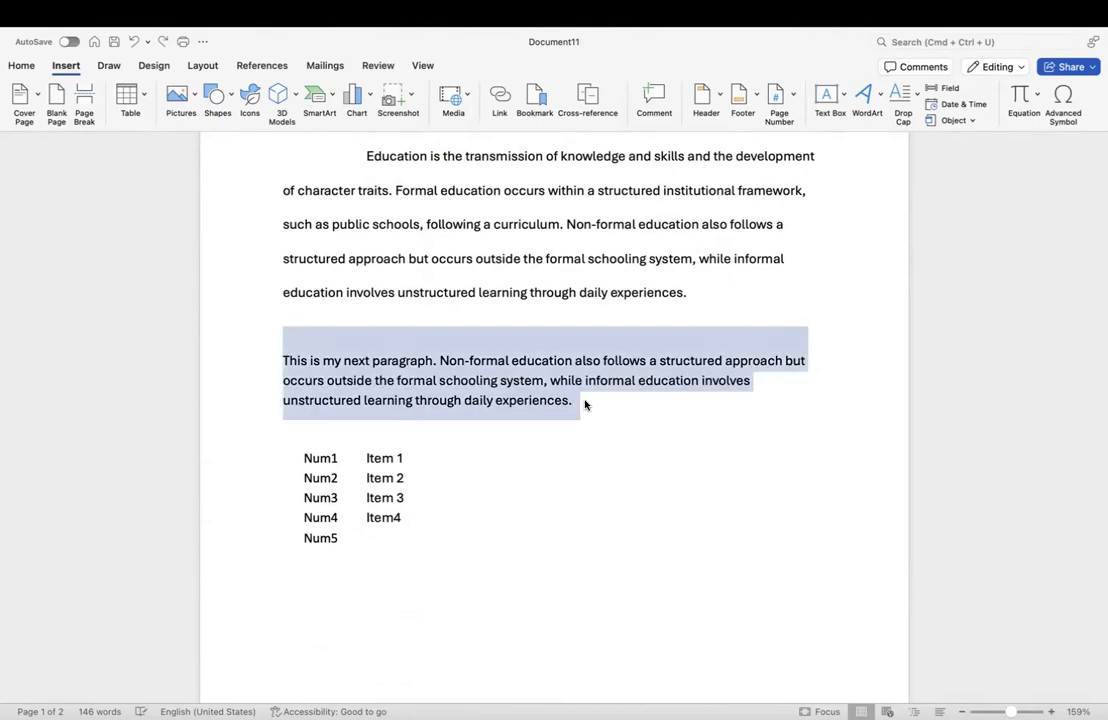
left_click(586, 402)
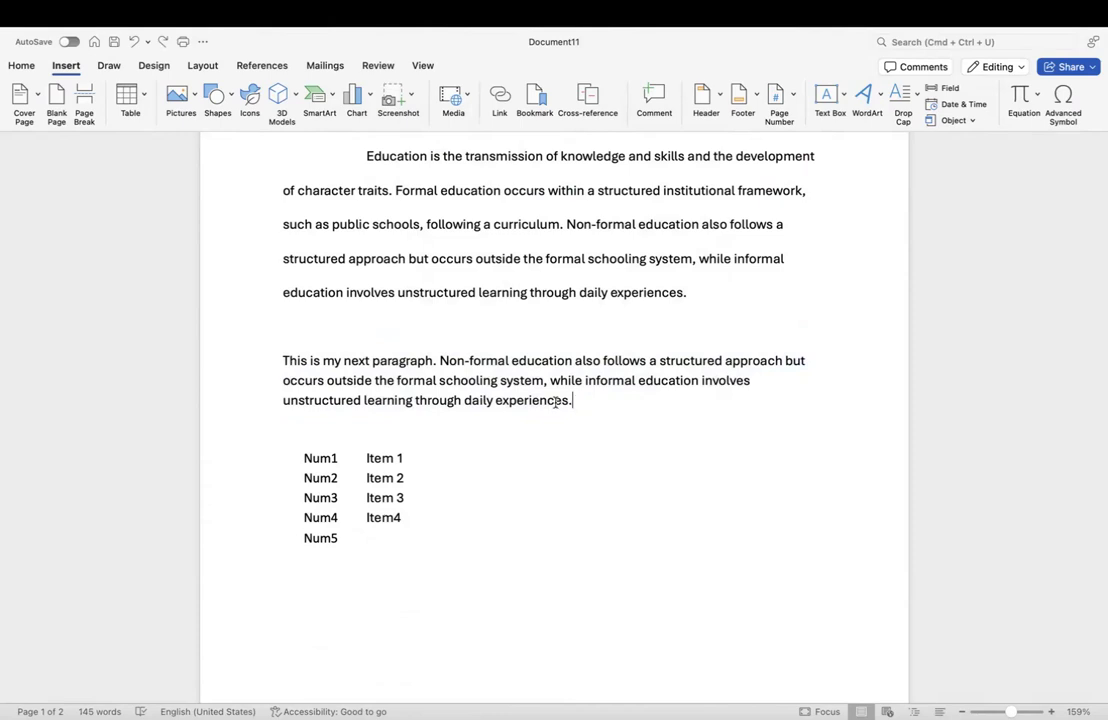
left_click_drag(305, 360, 281, 361)
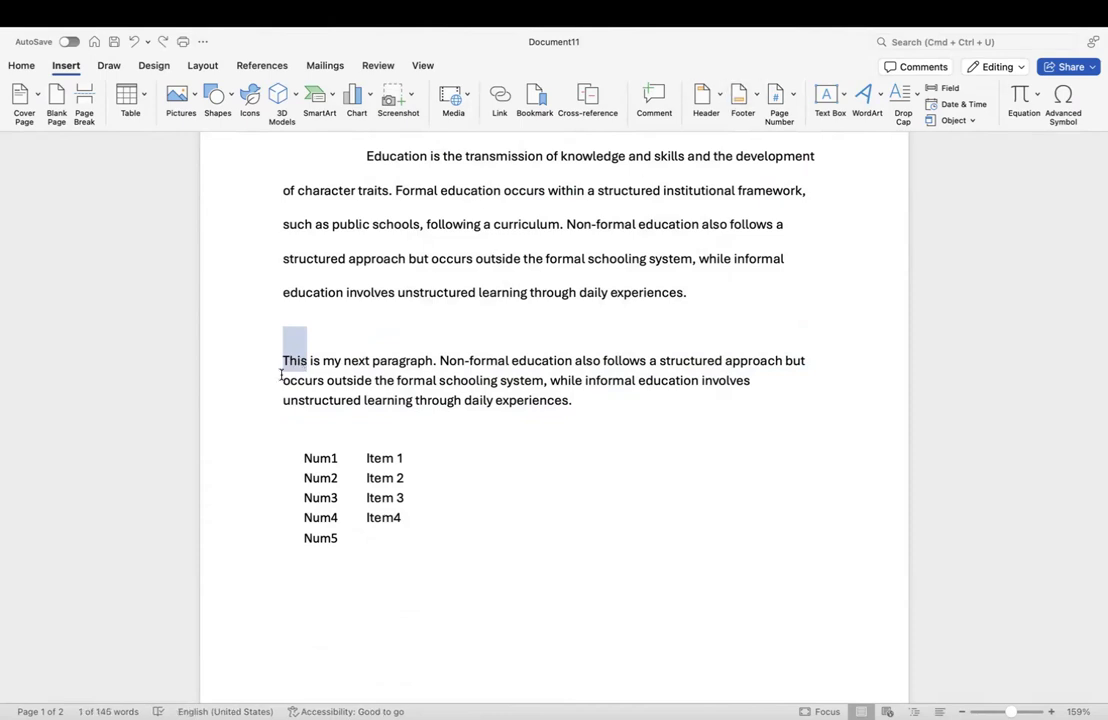
Step: Turn the word This into a two-line Dropped drop cap, then switch to Document10
left_click(912, 102)
left_click(933, 222)
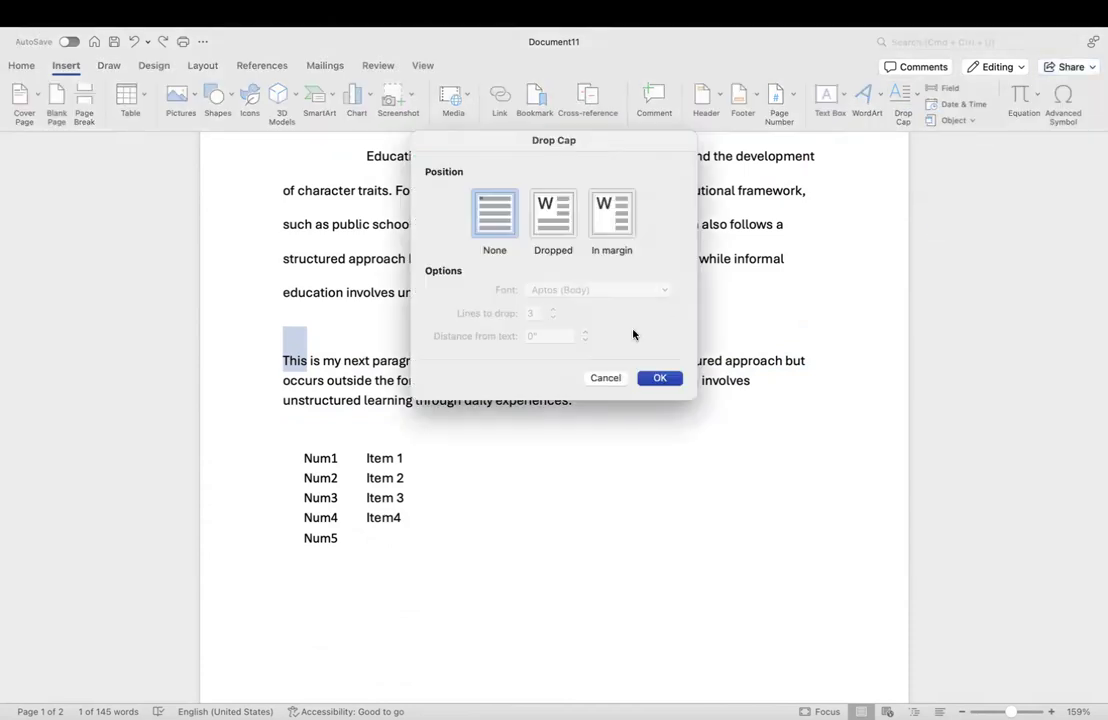
left_click(553, 235)
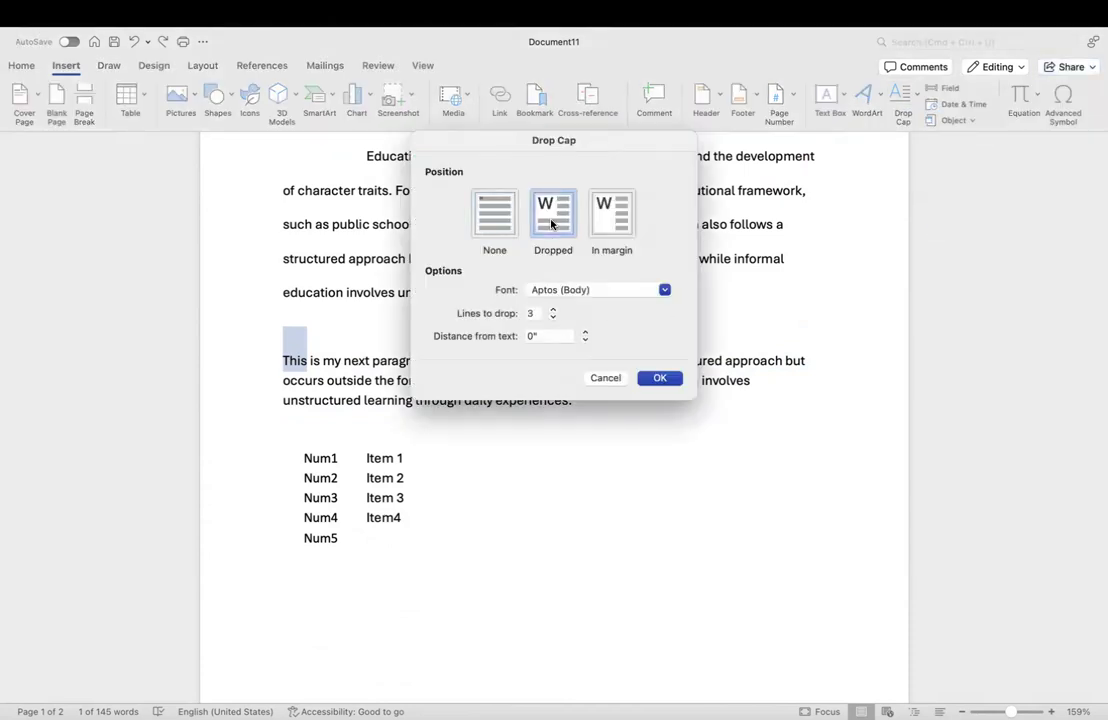
left_click(552, 317)
left_click(660, 378)
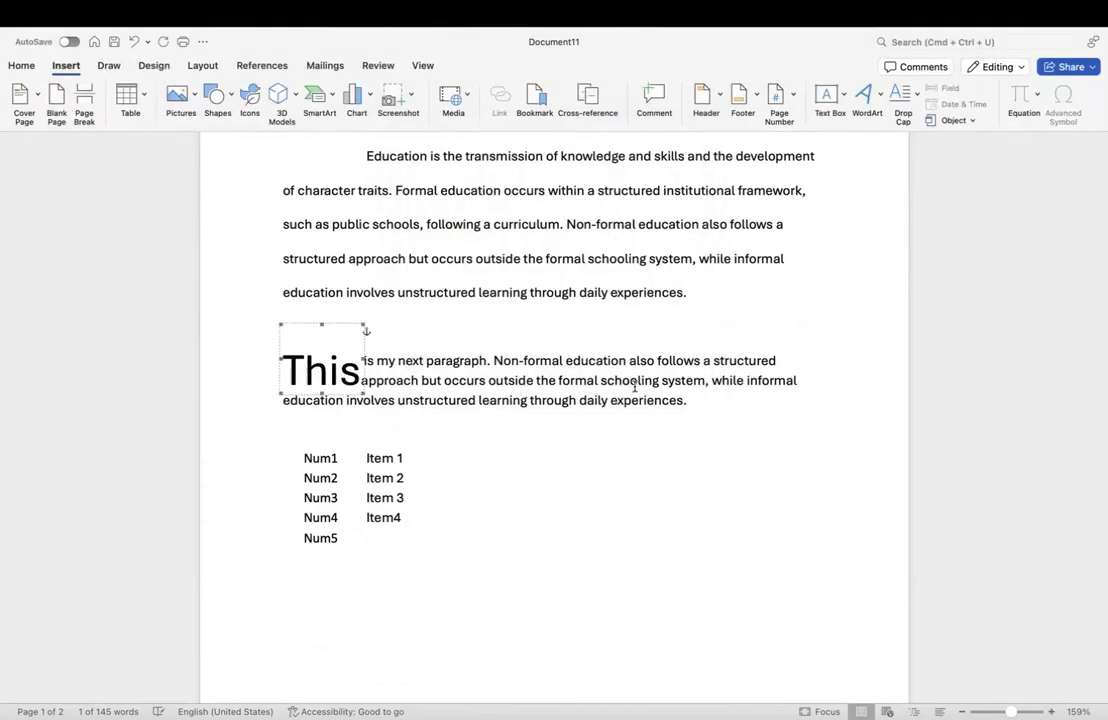
left_click(611, 474)
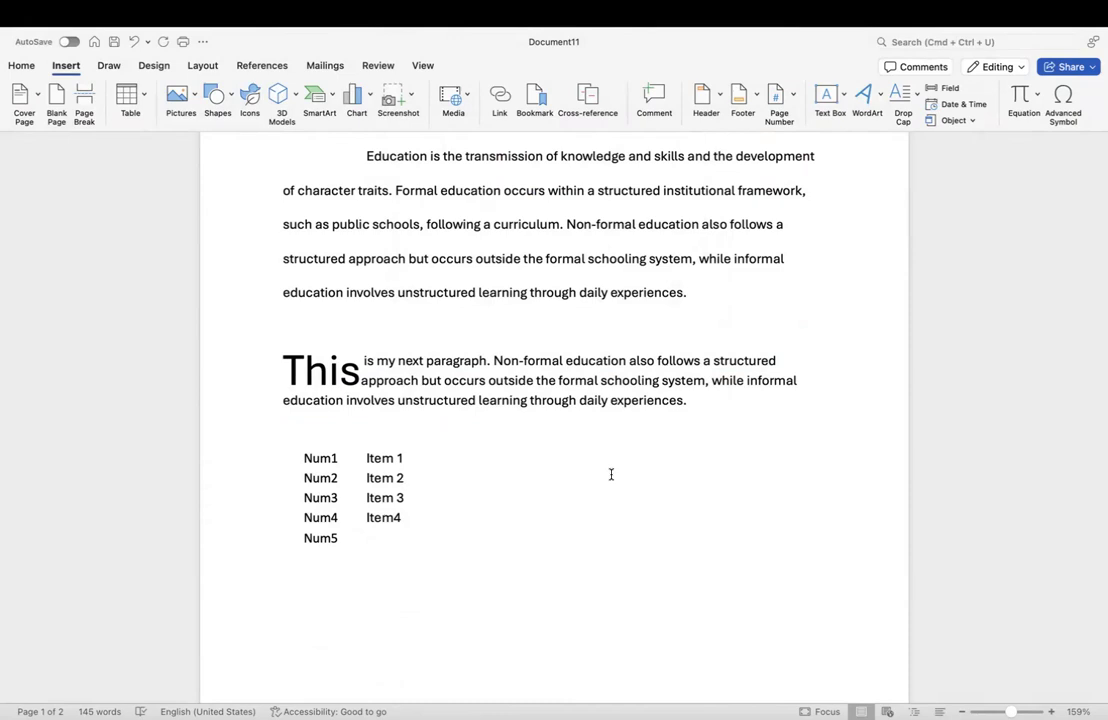
key("ctrl+Left")
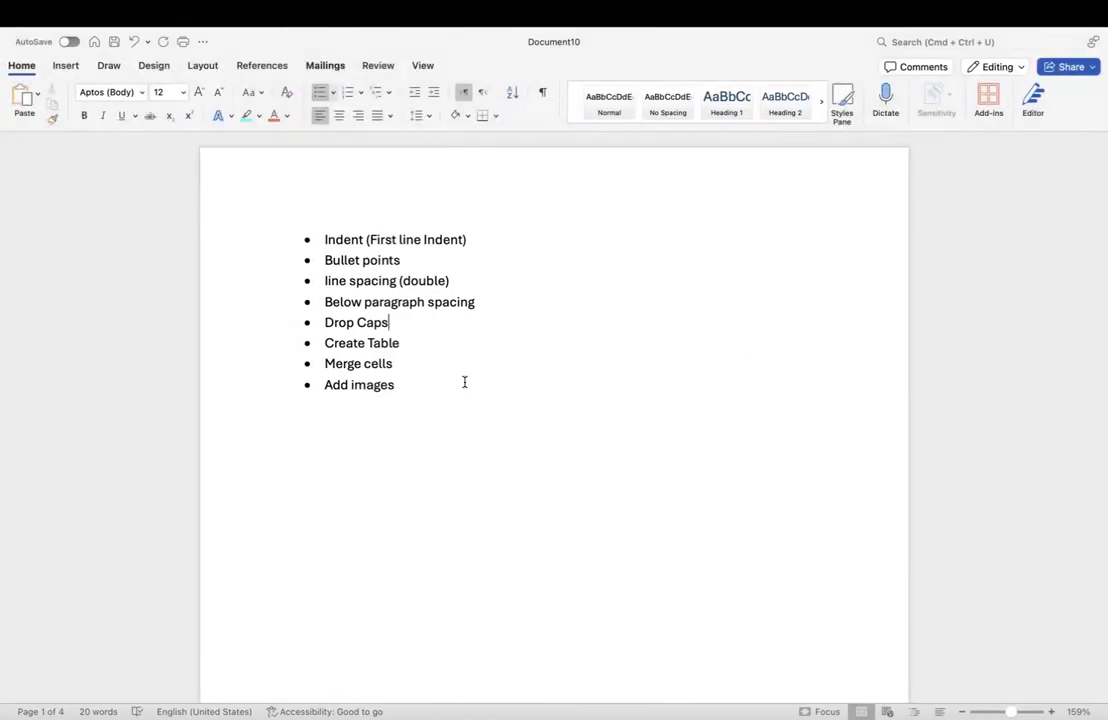
Step: Back in the education document, delete the empty Num5 line and start a plain line below the list
key("ctrl+Right")
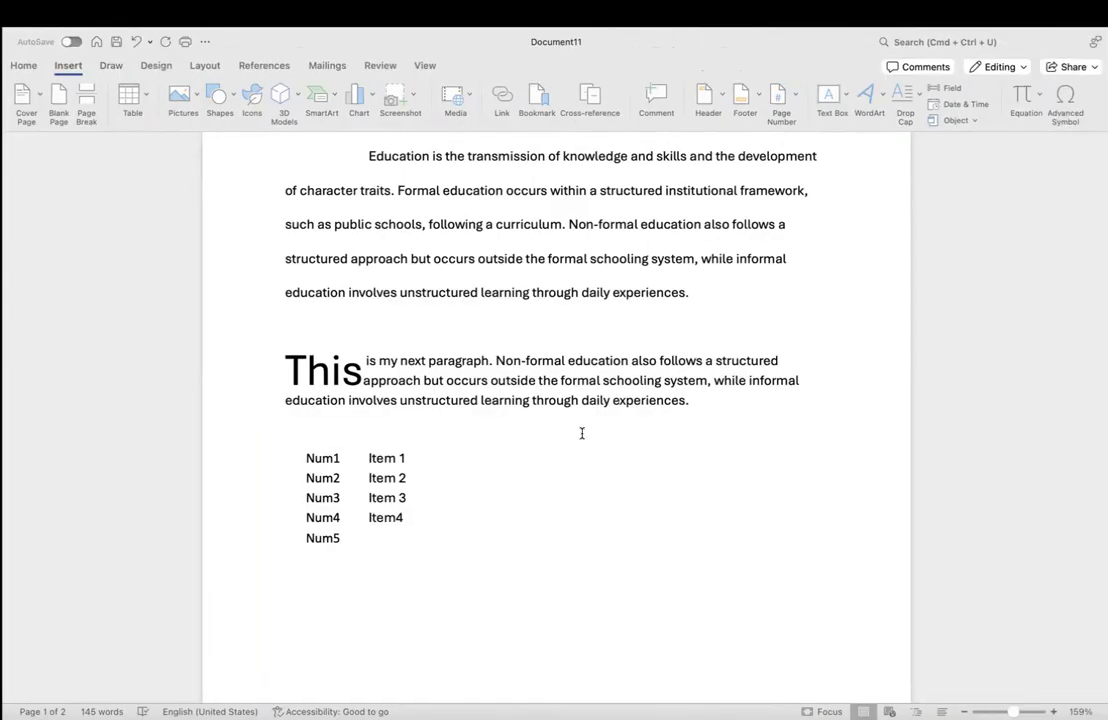
scroll(581, 433, "down", 3)
scroll(581, 433, "down", 1)
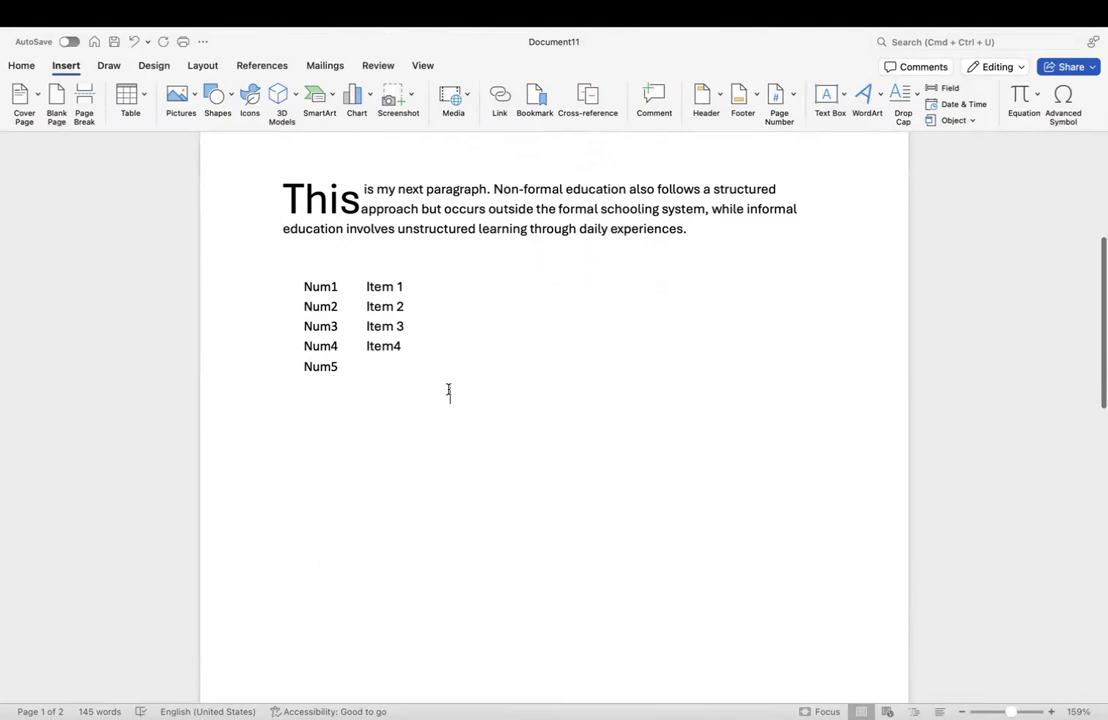
left_click(398, 365)
key("BackSpace")
key("BackSpace")
key("BackSpace")
key("BackSpace")
key("BackSpace")
key("Return")
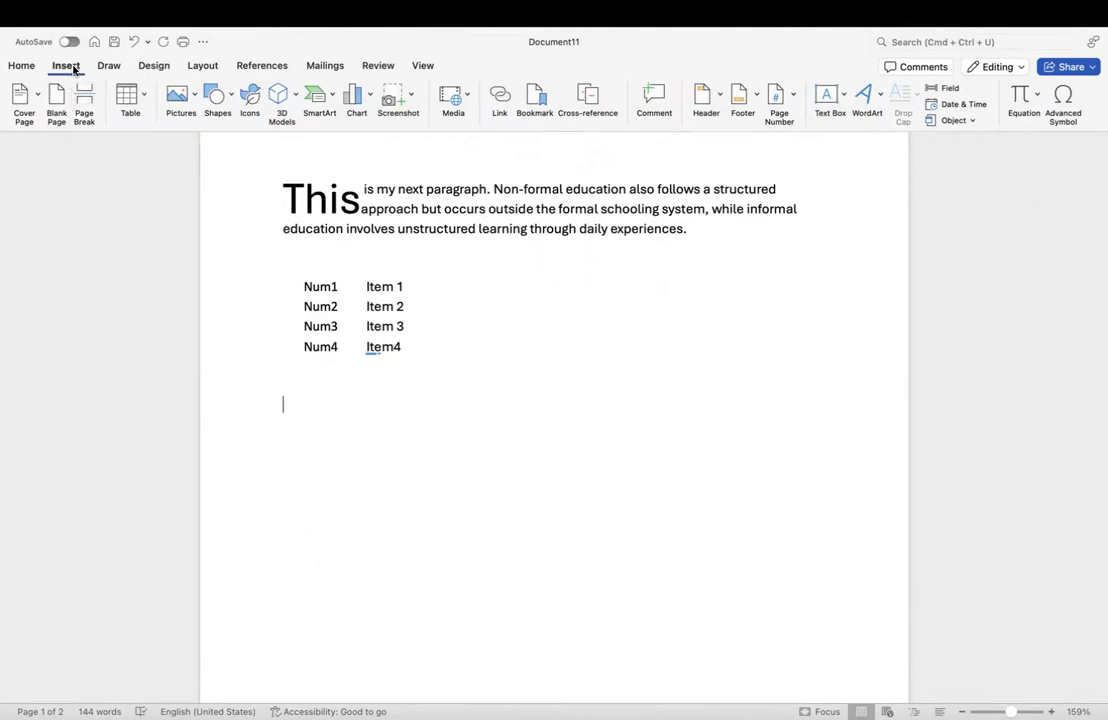
Step: Insert a table with 5 columns and 3 rows through Insert Table
left_click(139, 100)
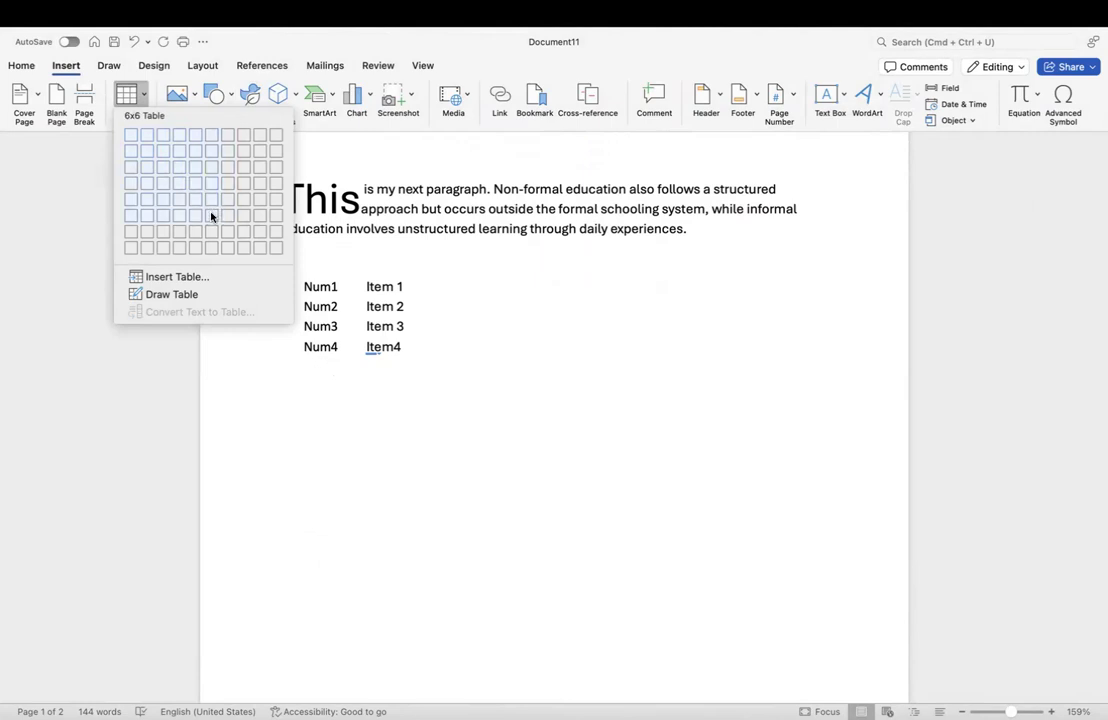
left_click(189, 278)
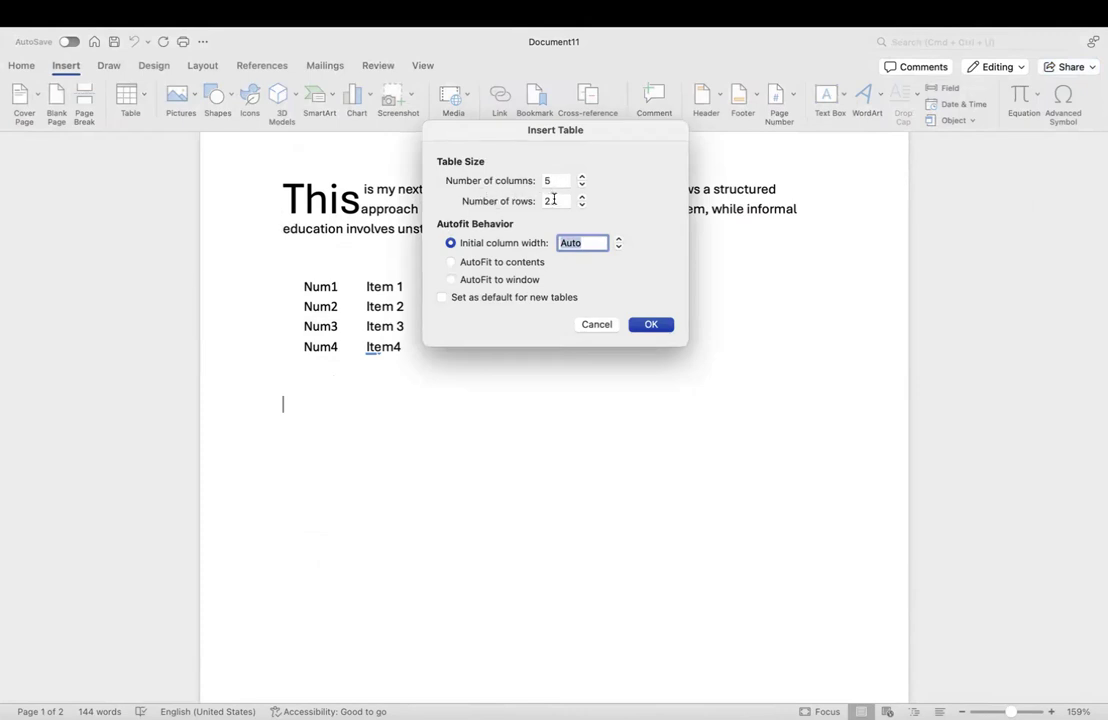
left_click(582, 184)
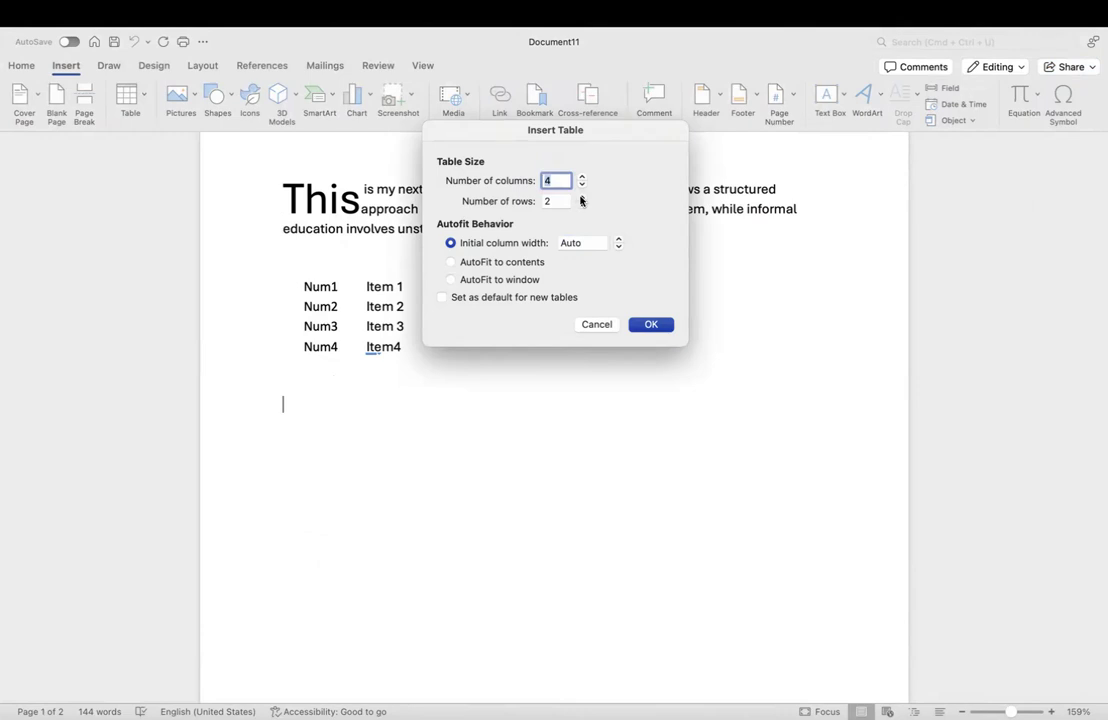
key("Tab")
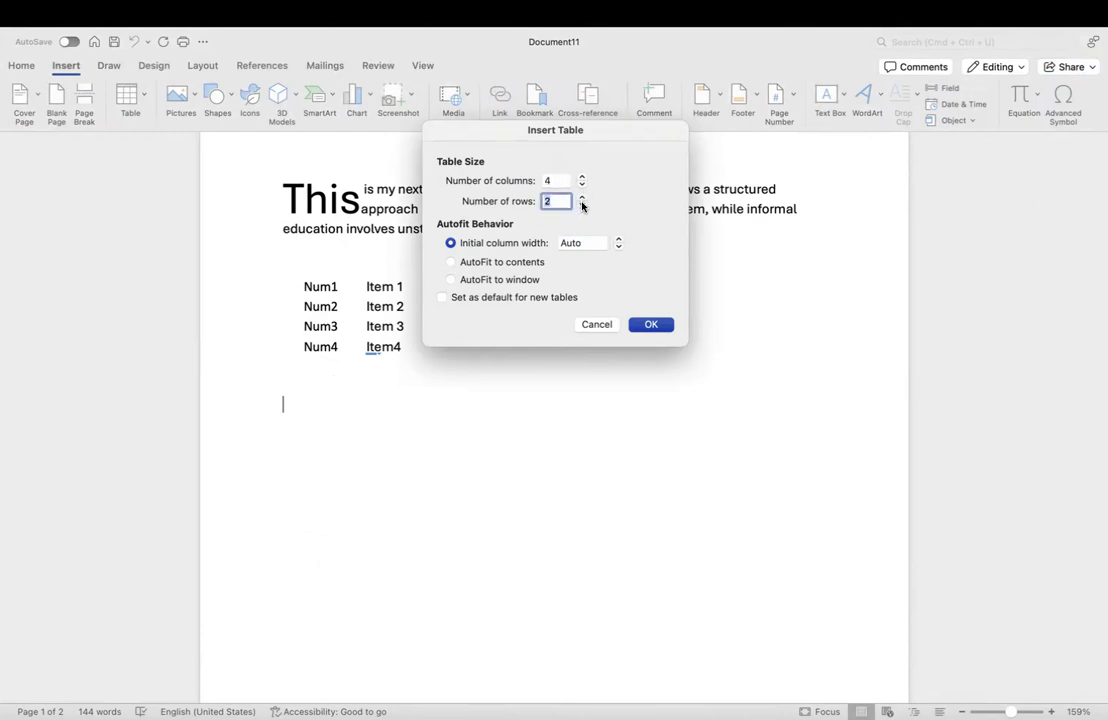
left_click(581, 177)
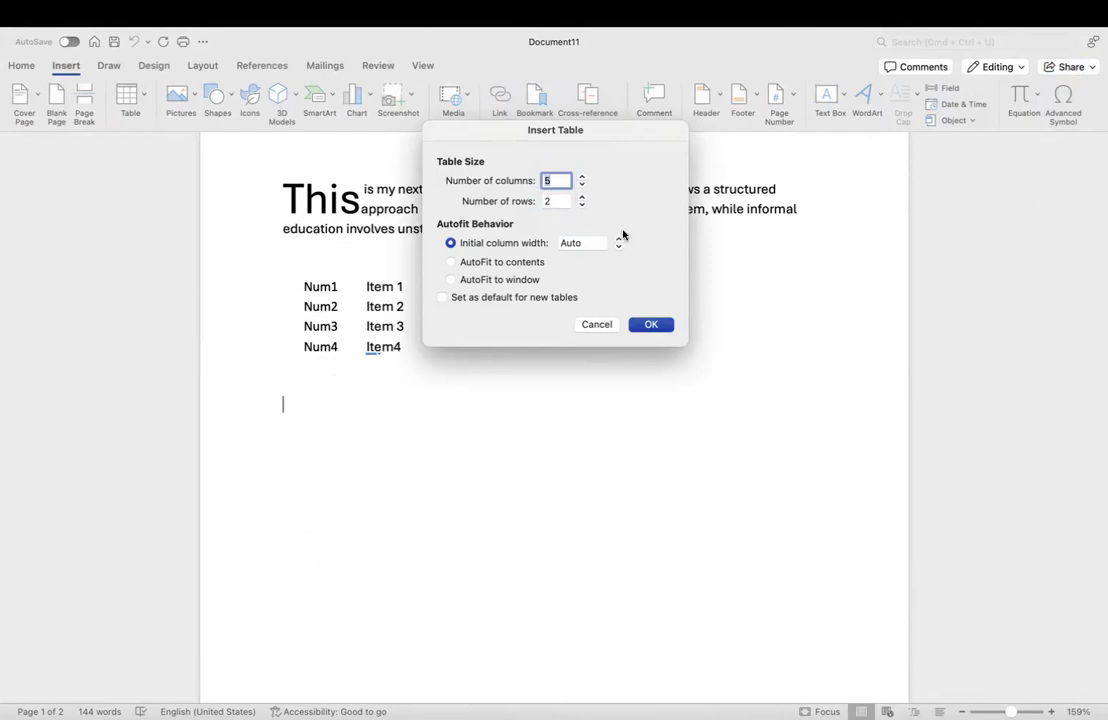
left_click(582, 197)
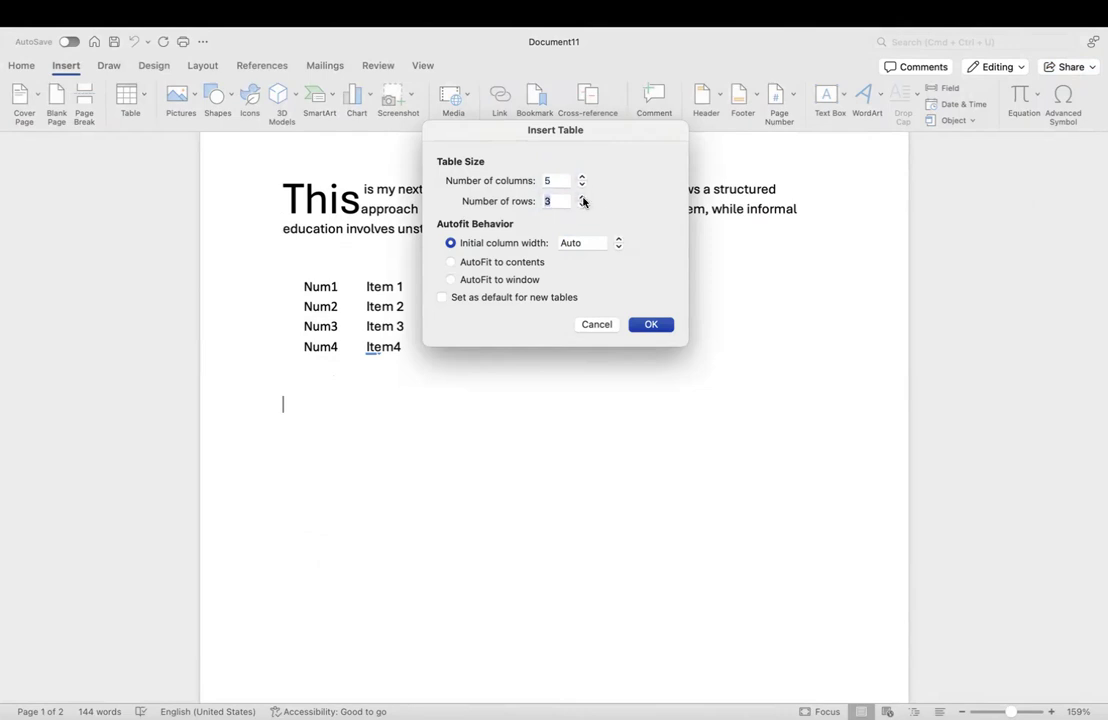
left_click(652, 323)
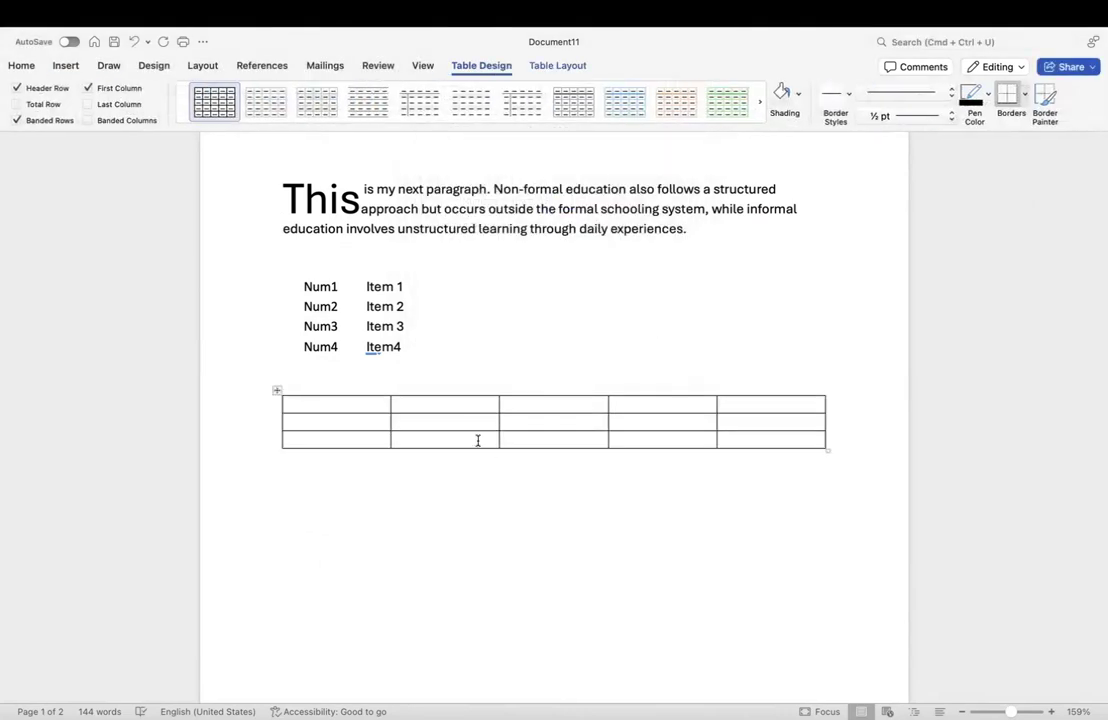
Step: Click through the new table and try selecting cells column by column
left_click(415, 401)
left_click(529, 403)
left_click_drag(314, 406, 318, 439)
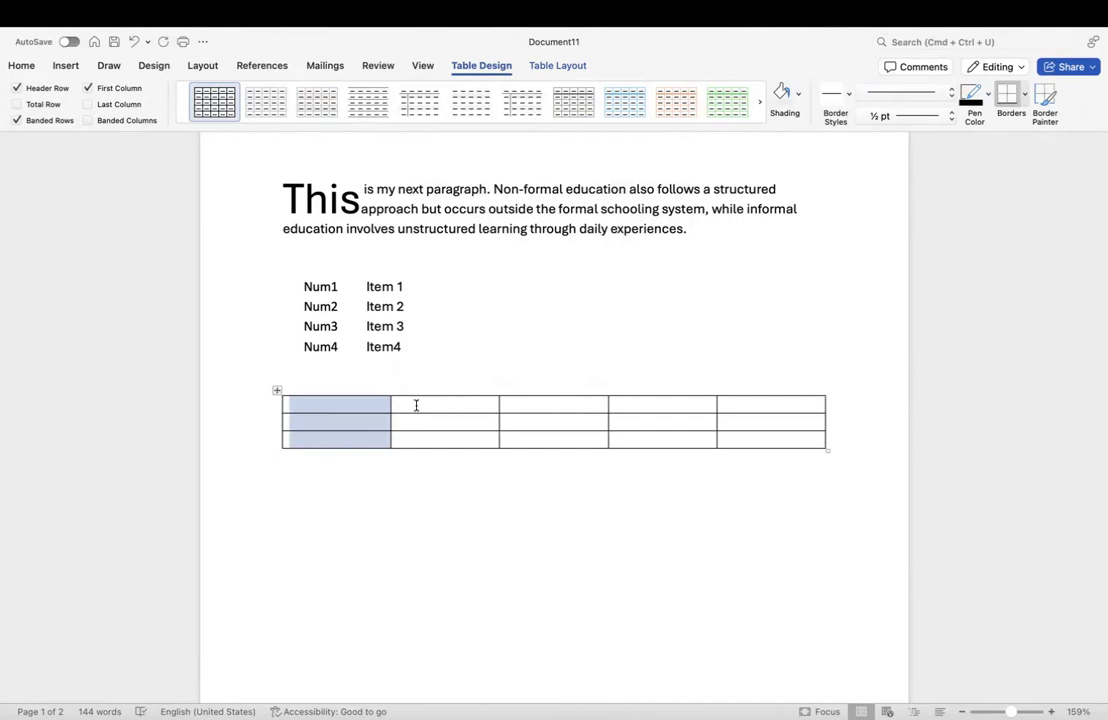
left_click_drag(416, 420, 420, 435)
left_click_drag(547, 406, 555, 416)
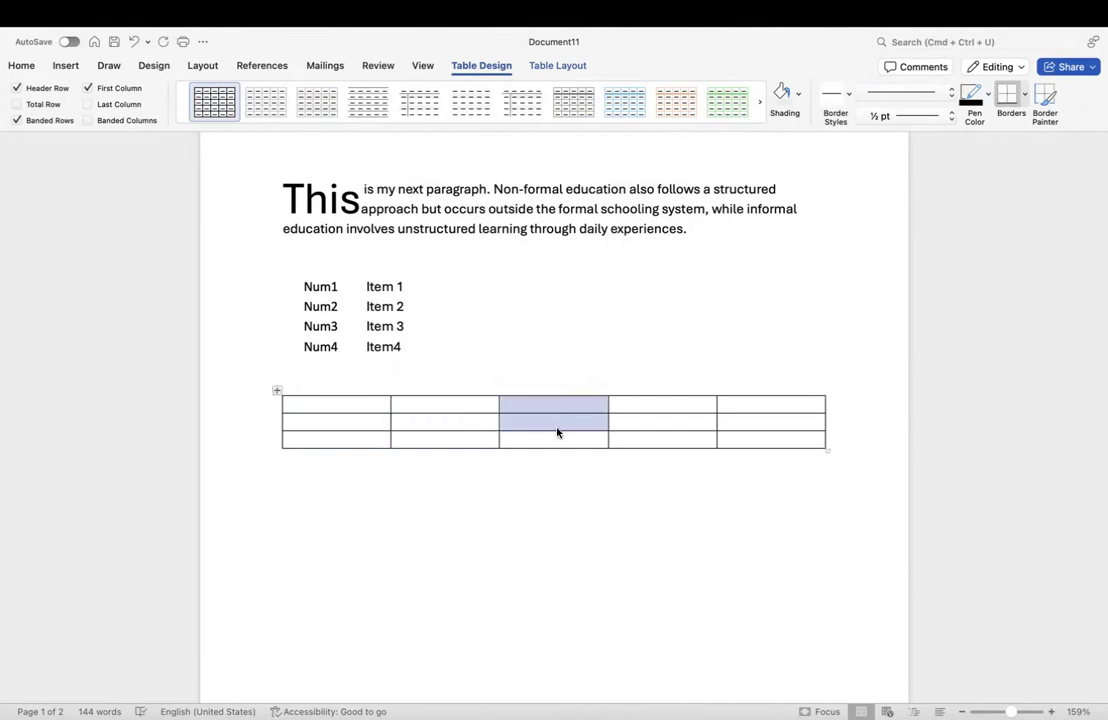
left_click(660, 399)
Step: Try selections along the rows, then select just the first two cells of row 1
left_click_drag(325, 407, 554, 401)
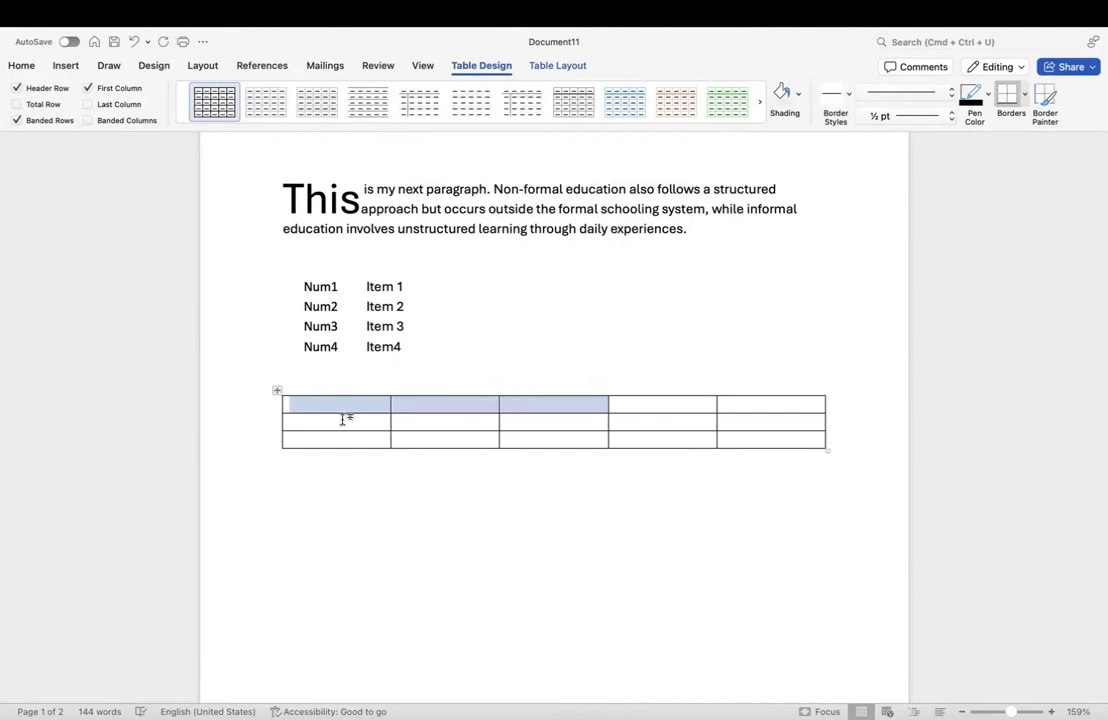
left_click_drag(342, 419, 517, 415)
left_click_drag(368, 438, 475, 444)
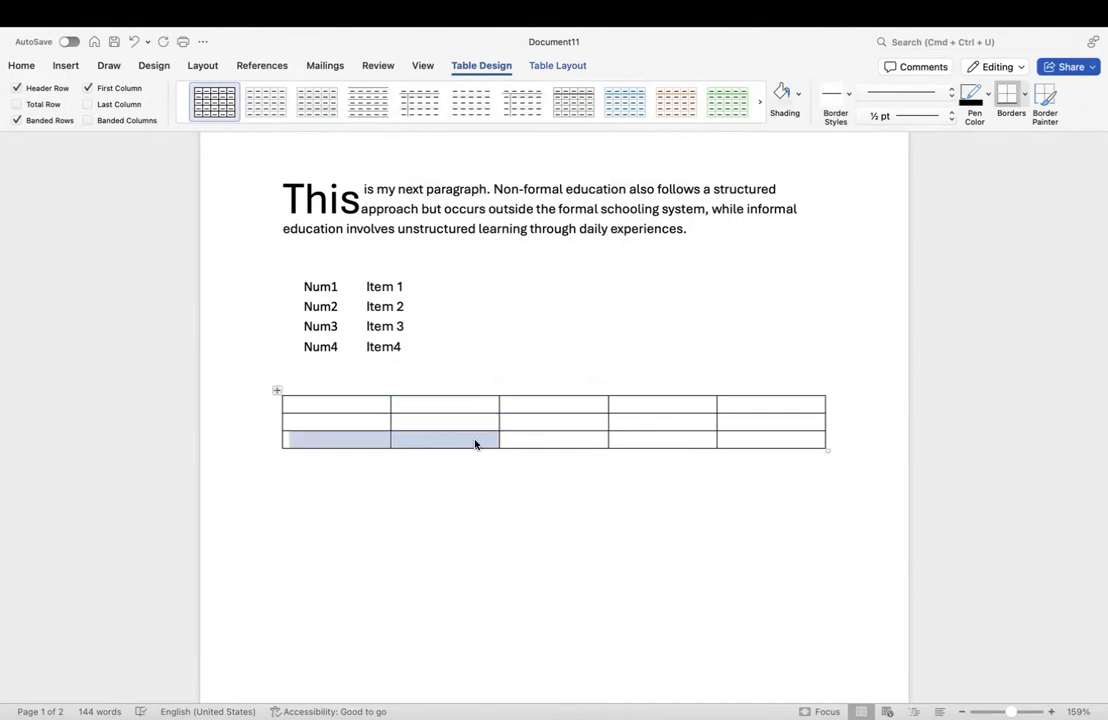
left_click(549, 445)
left_click(549, 485)
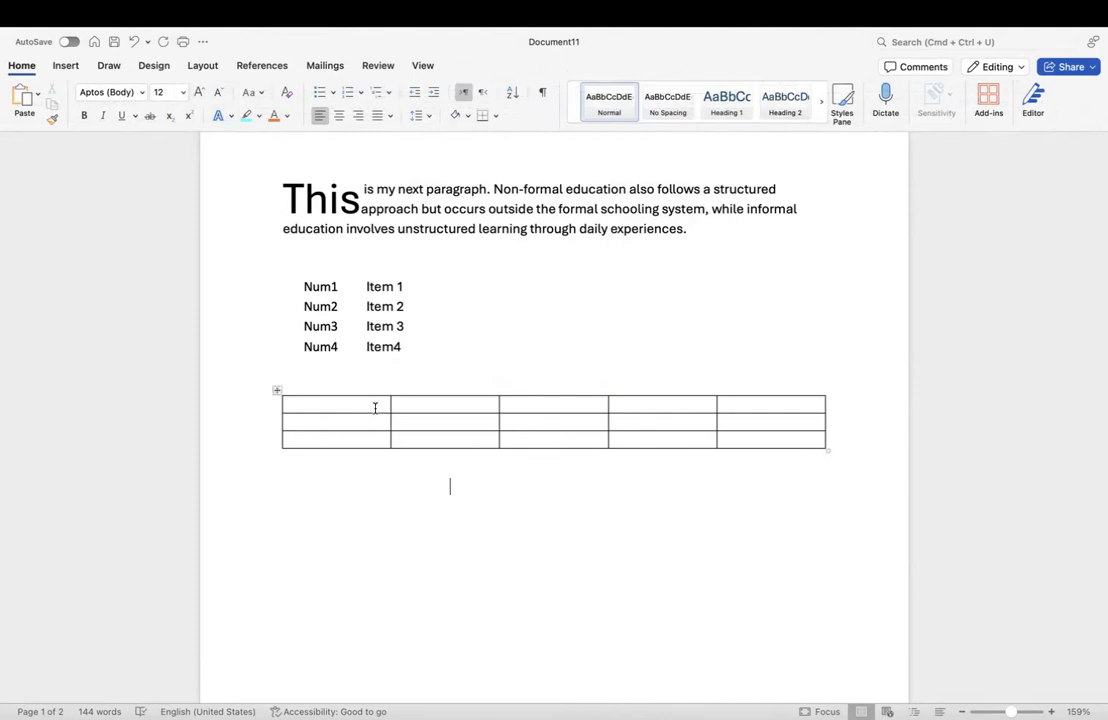
left_click_drag(376, 406, 415, 405)
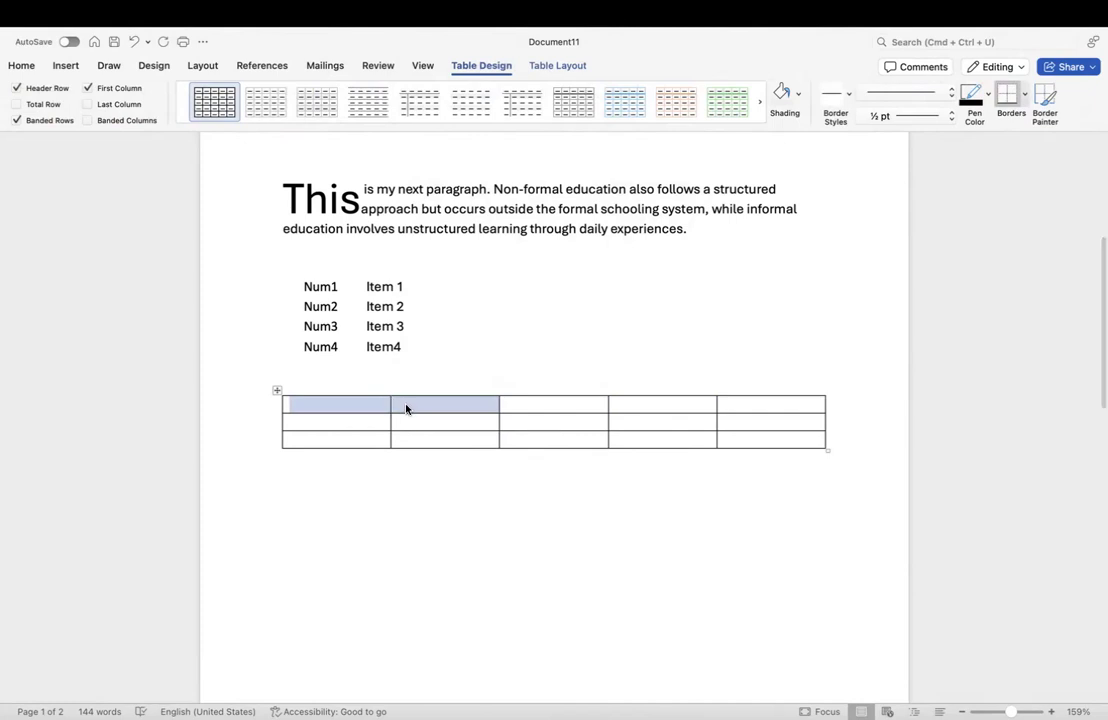
Step: Merge the two selected top-row cells with Merge Cells, then place the caret in row 2's fourth cell
right_click(406, 409)
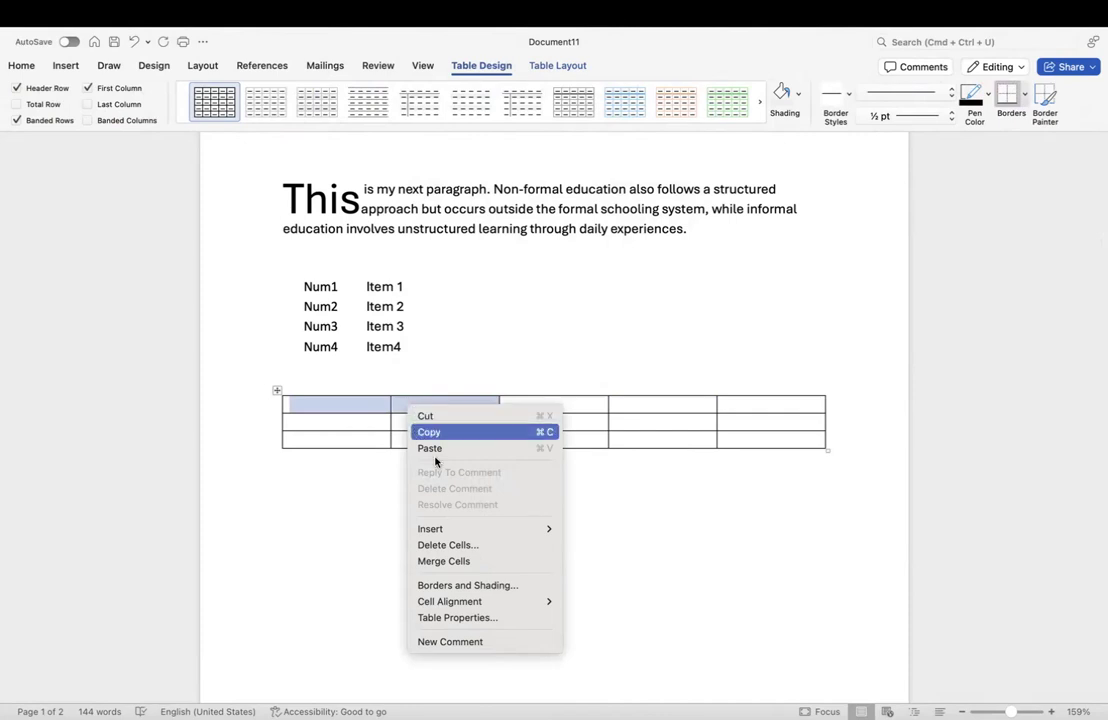
left_click(465, 564)
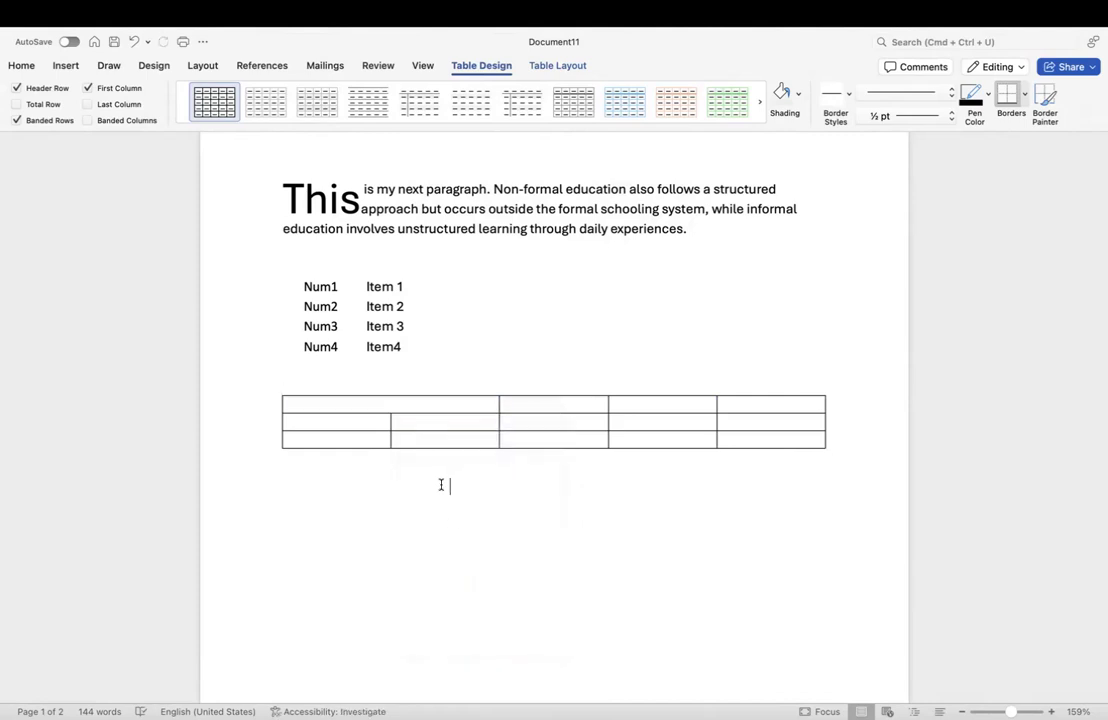
left_click(392, 397)
left_click(408, 407)
left_click(589, 481)
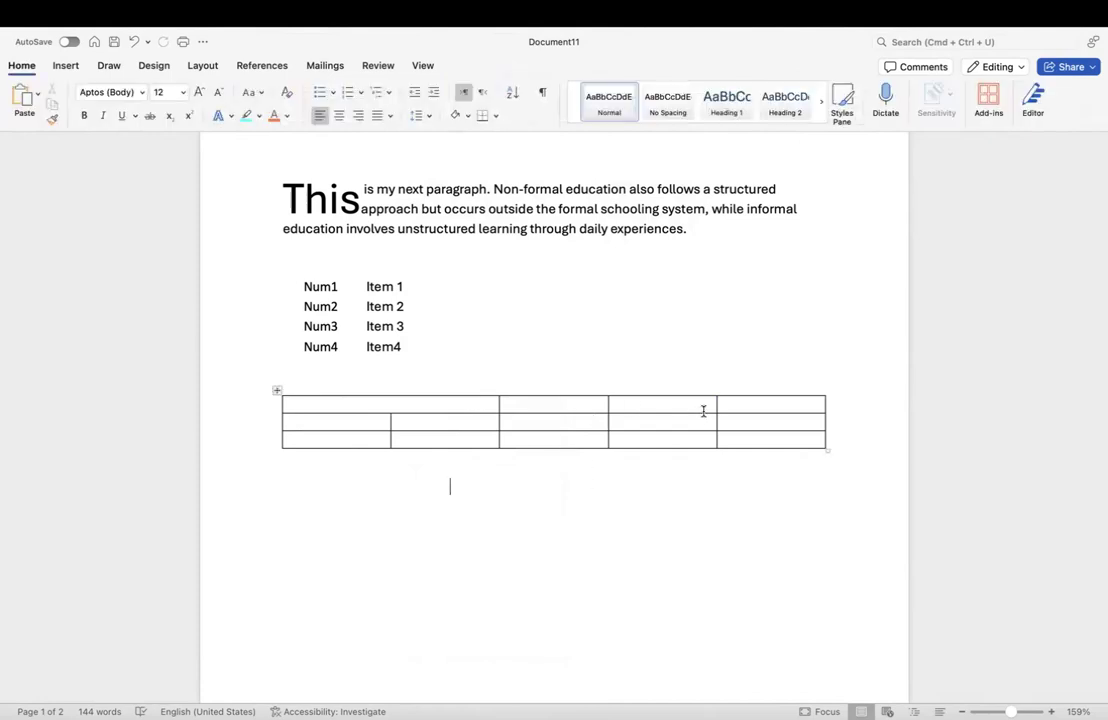
left_click(663, 427)
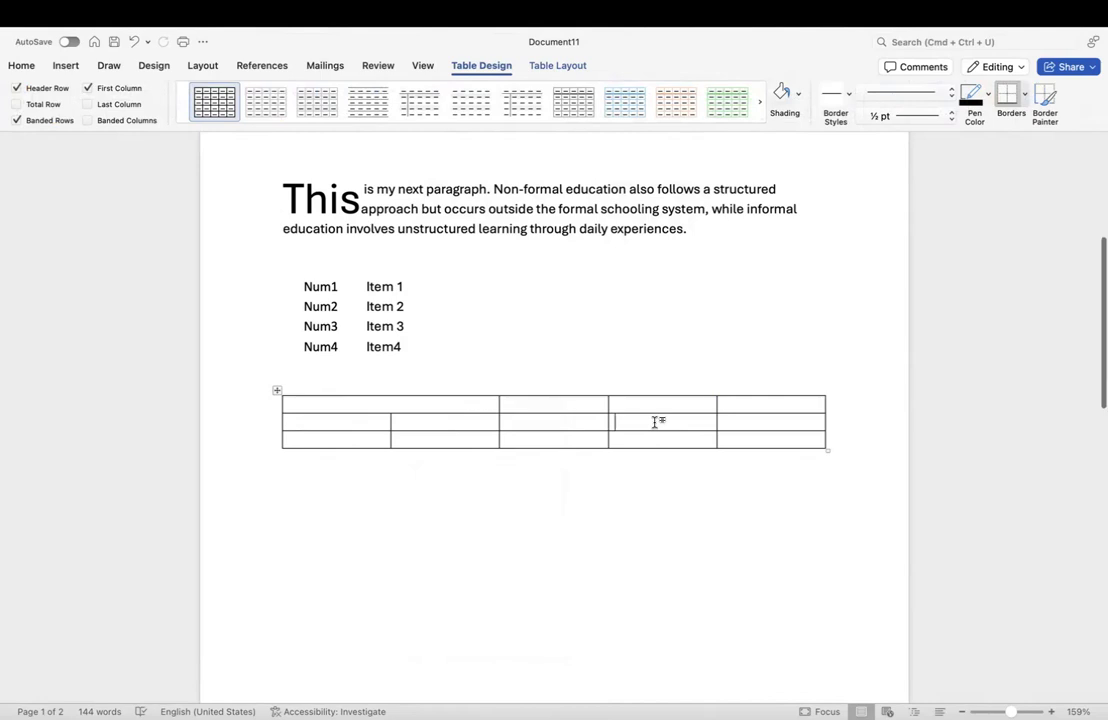
Step: Split the second-row cell in the fourth column into 2 columns and 1 row
right_click(656, 424)
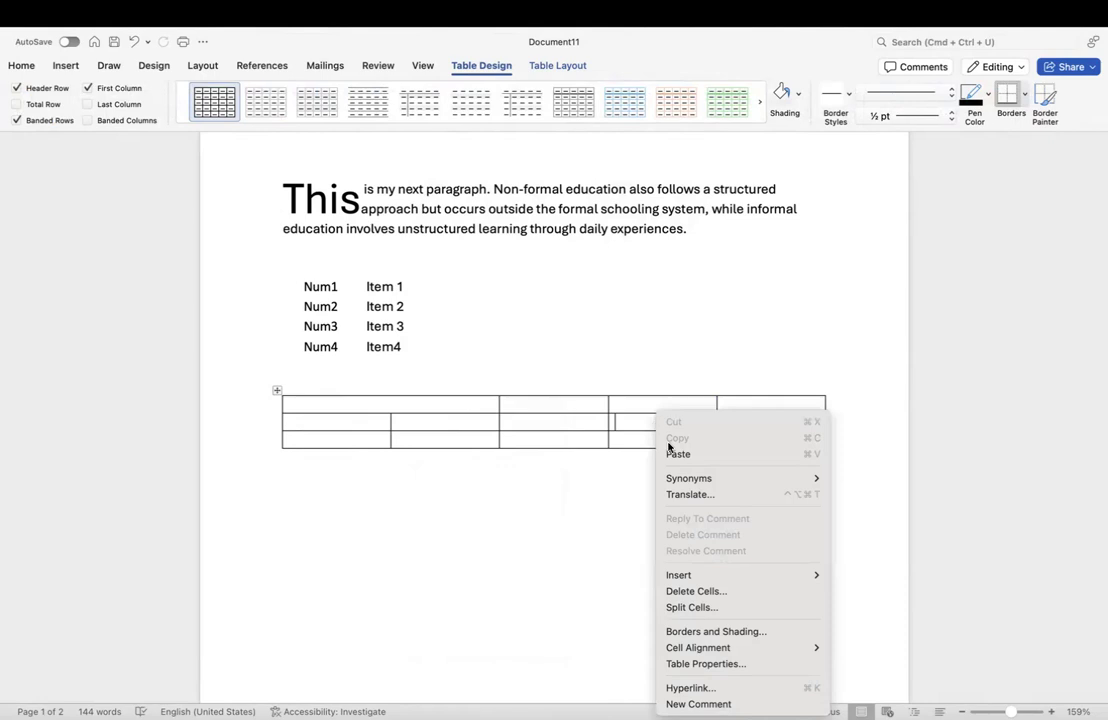
left_click(700, 608)
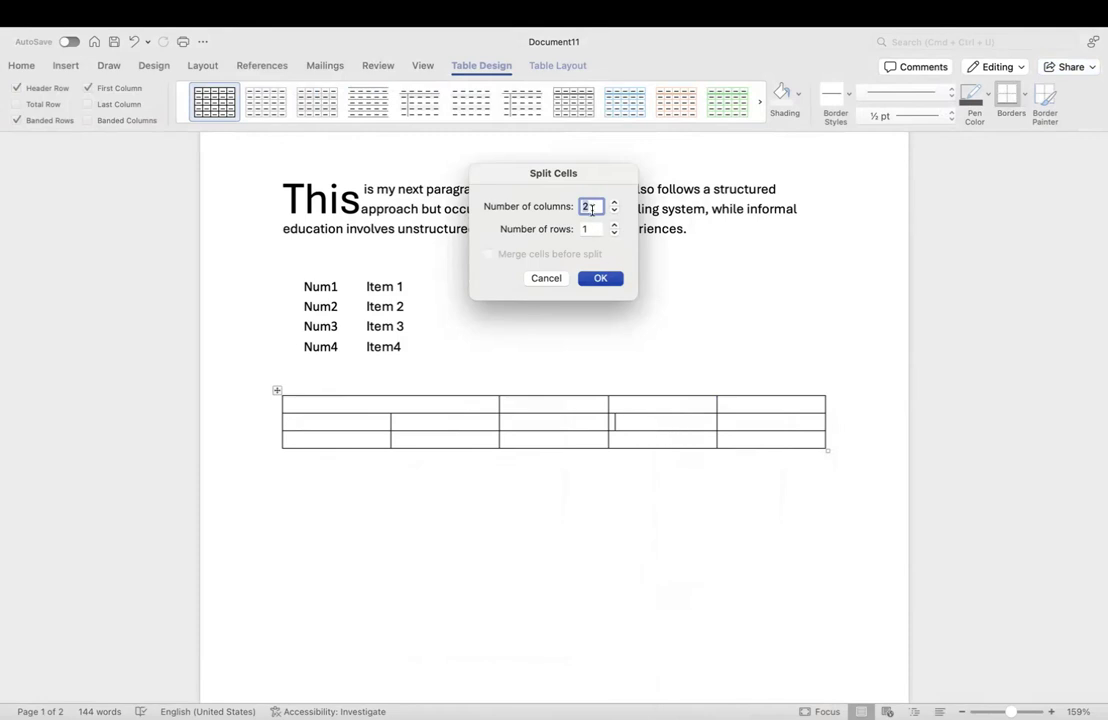
left_click(616, 233)
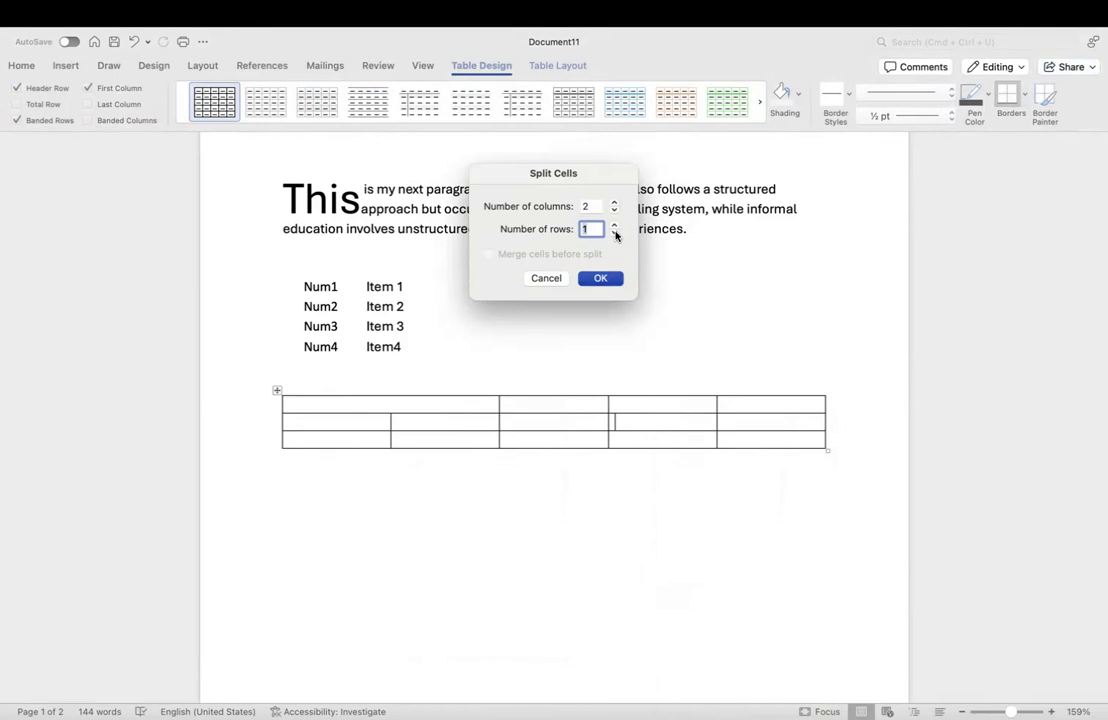
key("BackSpace")
type("0")
key("BackSpace")
left_click(607, 284)
Step: Select both halves of the split cell, then select two empty third-column cells
left_click(686, 427)
left_click_drag(621, 424, 683, 427)
left_click(665, 495)
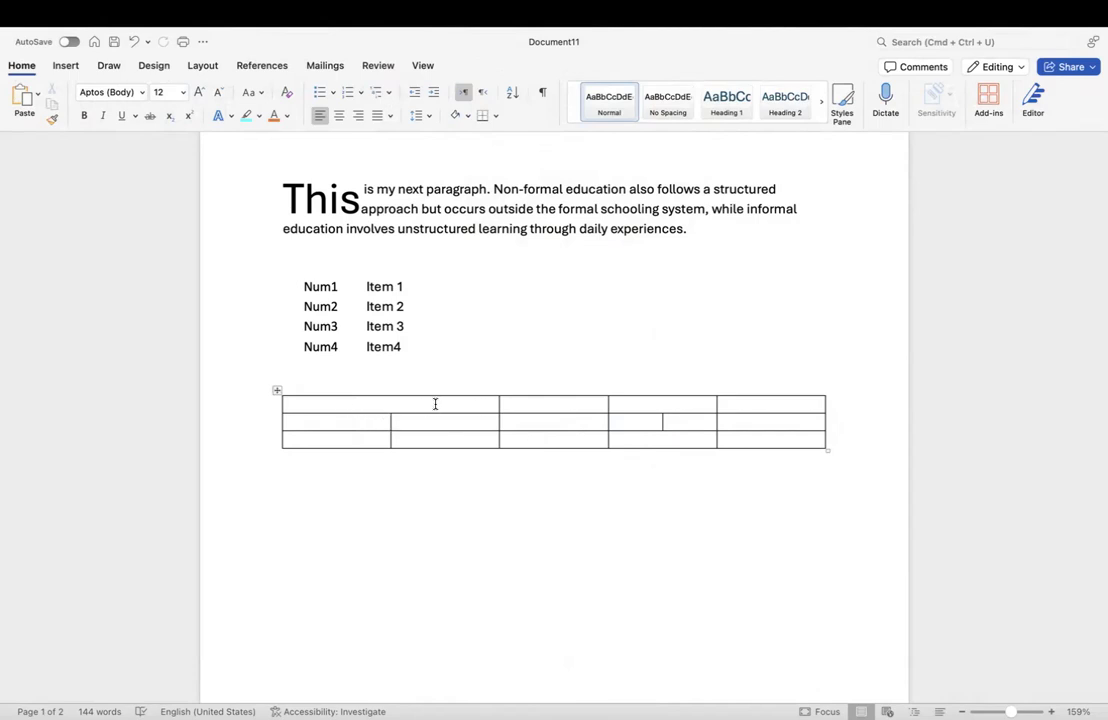
left_click_drag(556, 418, 560, 443)
Step: Select the rightmost column's three cells and apply Merge Cells from the right-click menu
right_click(556, 432)
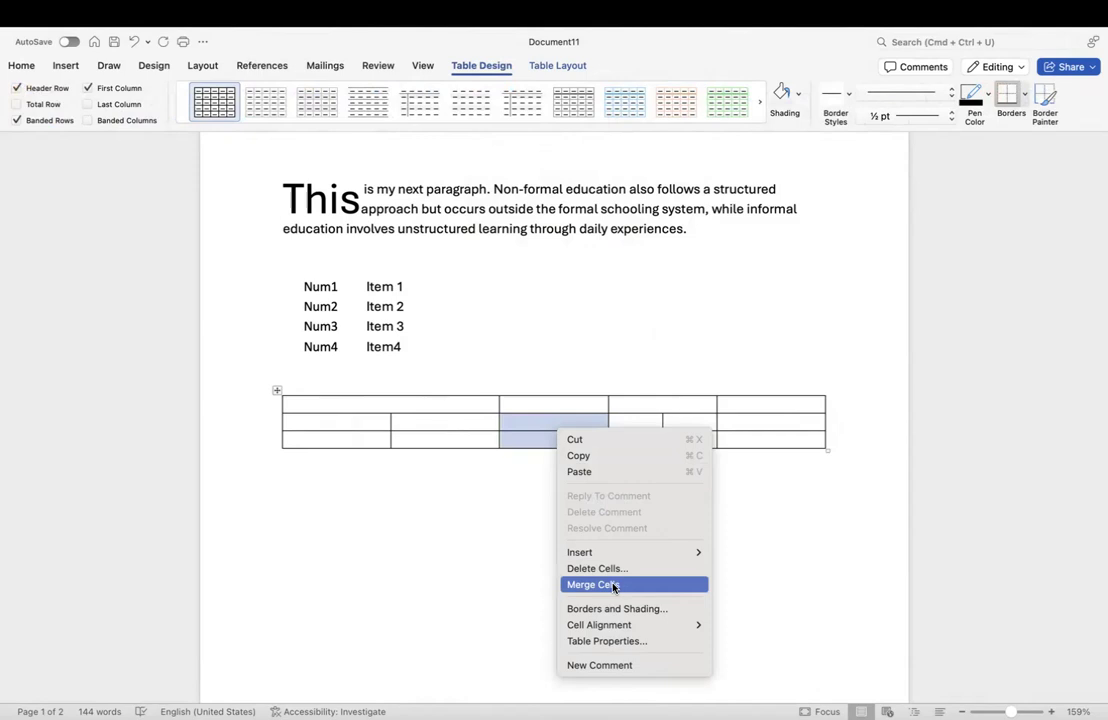
left_click(515, 447)
left_click_drag(768, 406, 772, 438)
right_click(770, 424)
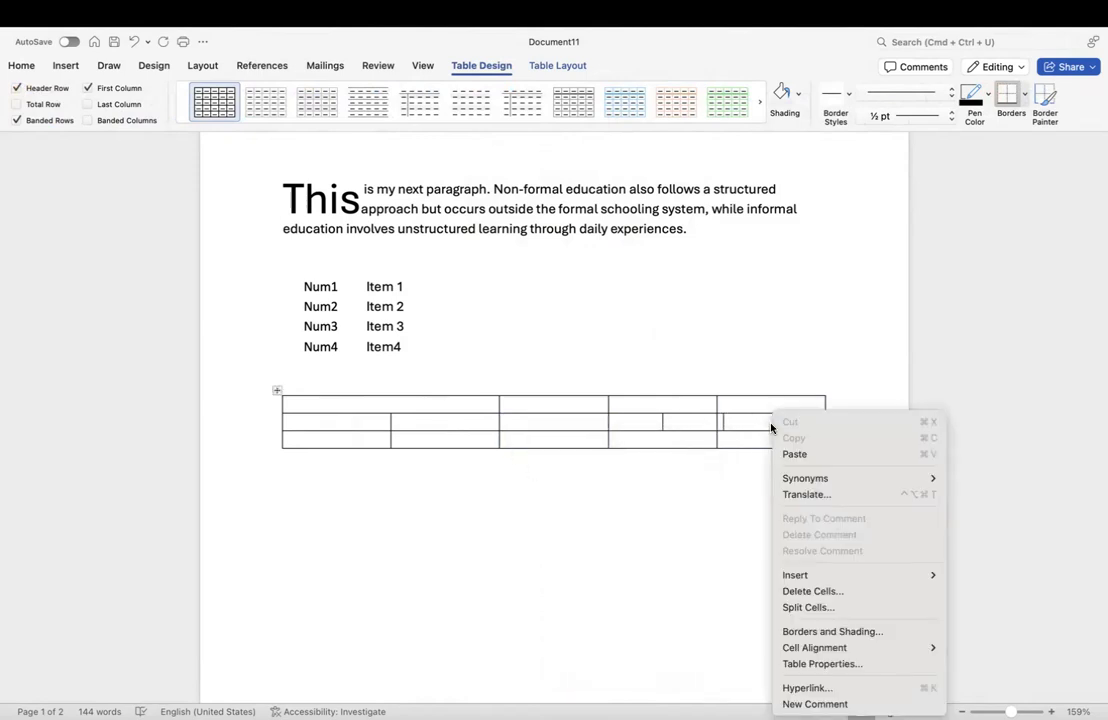
left_click(750, 414)
left_click(751, 402)
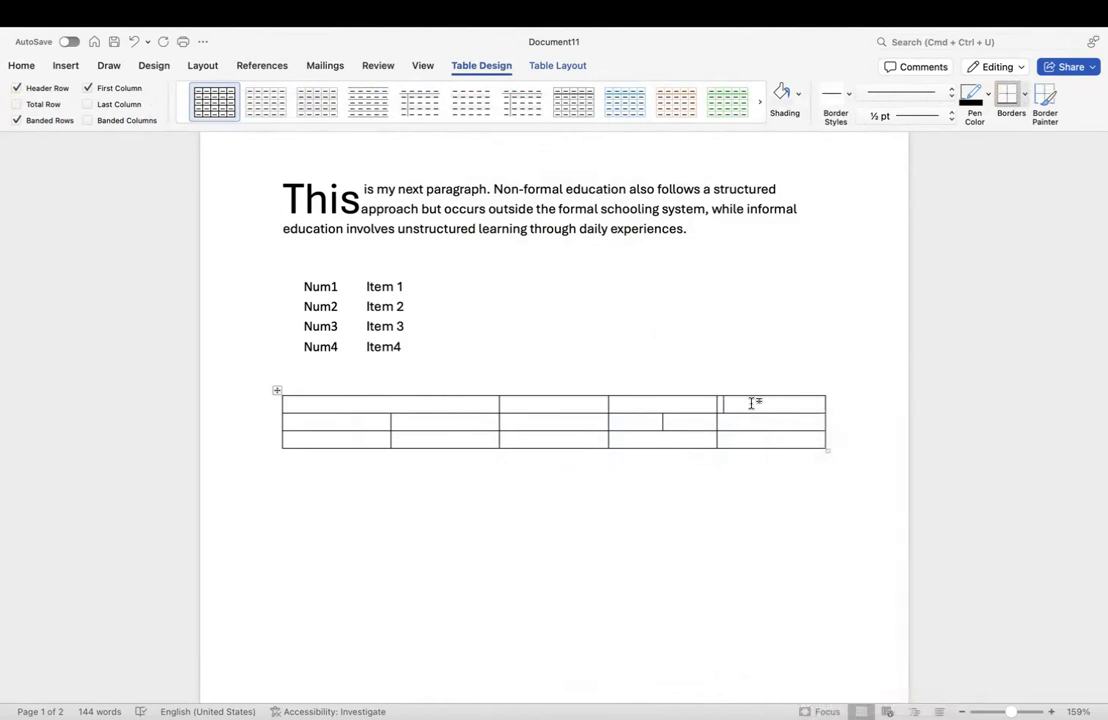
left_click_drag(752, 403, 754, 435)
right_click(756, 437)
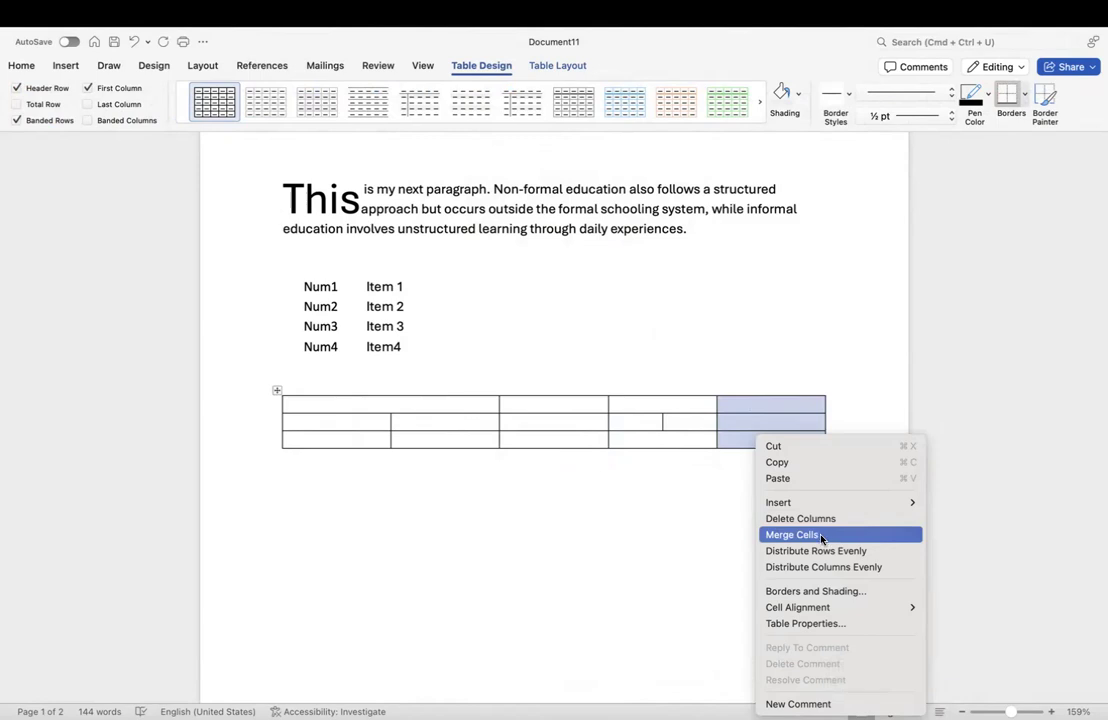
left_click(822, 540)
Step: Check the merged cell, then bring up the cell options for a second-row cell
left_click(752, 485)
left_click(763, 428)
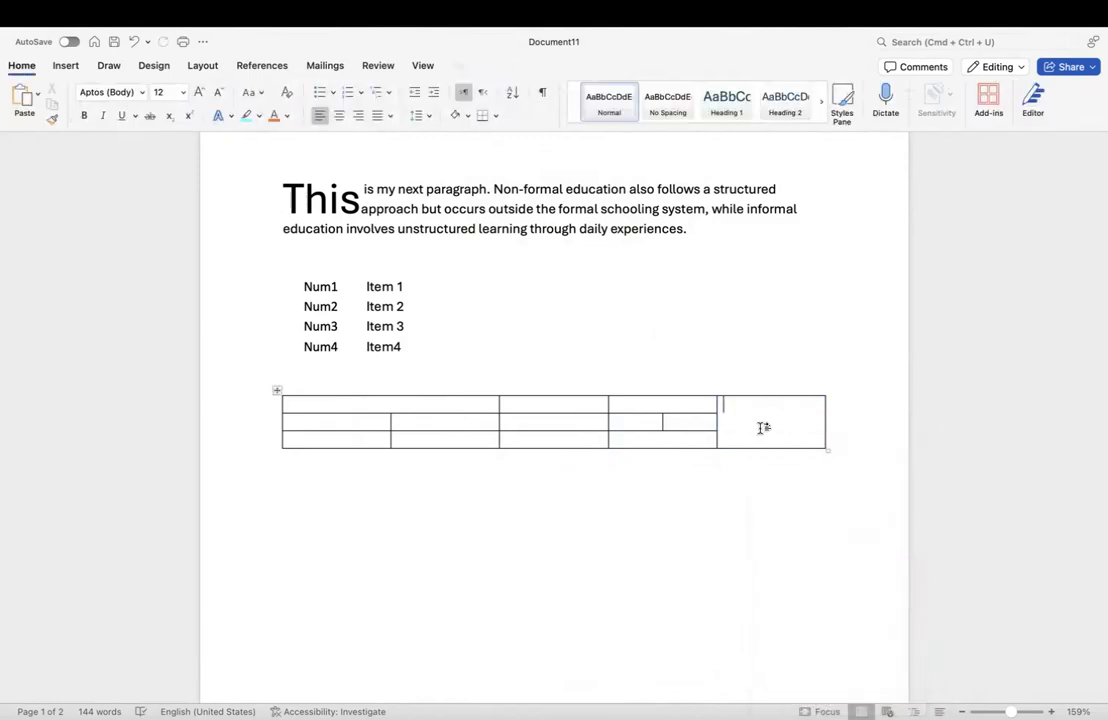
left_click(726, 481)
right_click(469, 427)
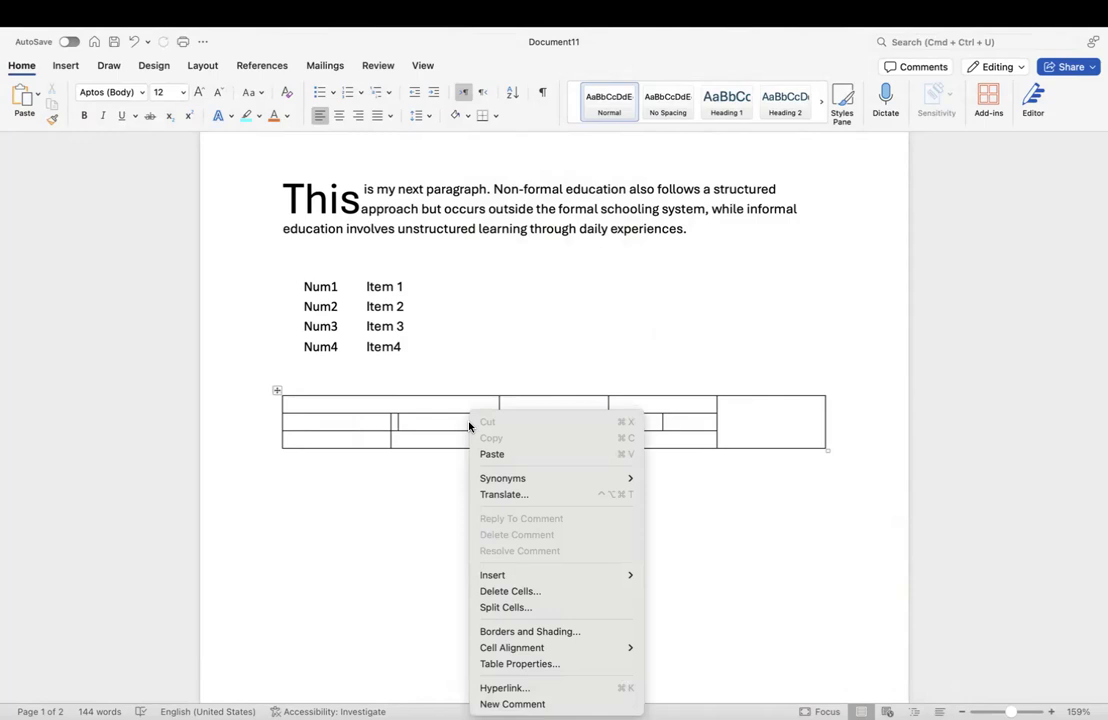
mouse_move(566, 577)
left_click(425, 532)
left_click(460, 412)
left_click(333, 419)
key("ctrl+Left")
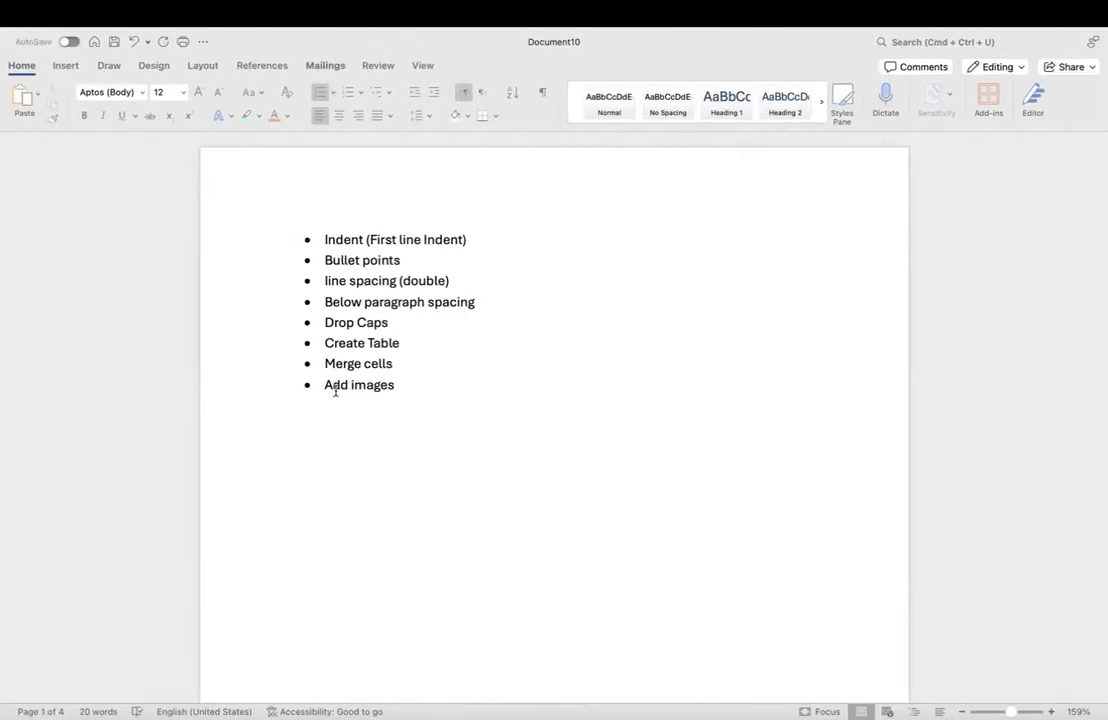
key("ctrl+Right")
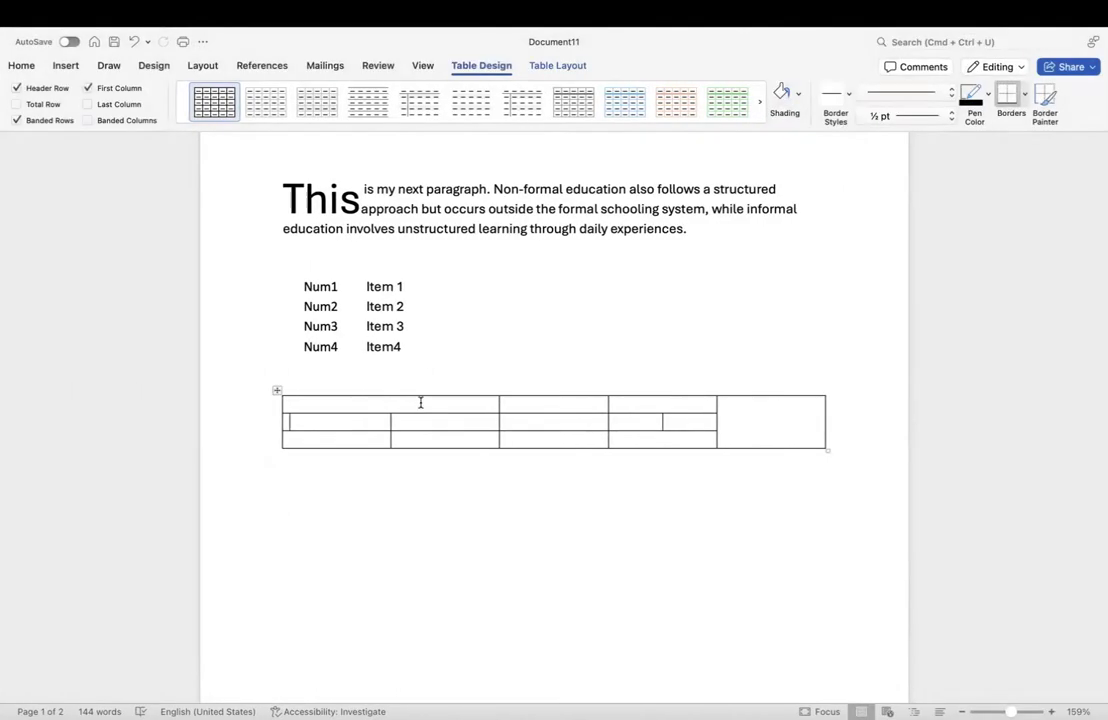
left_click(478, 335)
left_click(421, 402)
left_click(296, 426)
left_click(294, 425)
Step: Open the Stock Images library from the Insert tab's Pictures dropdown
left_click(66, 66)
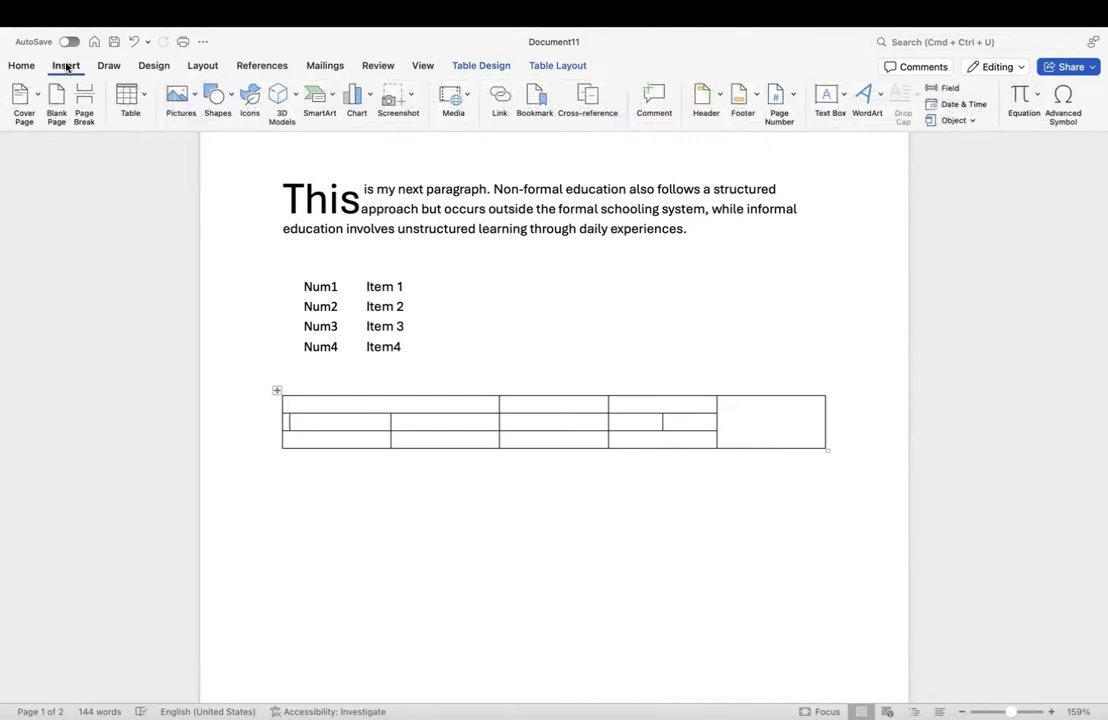
left_click(193, 104)
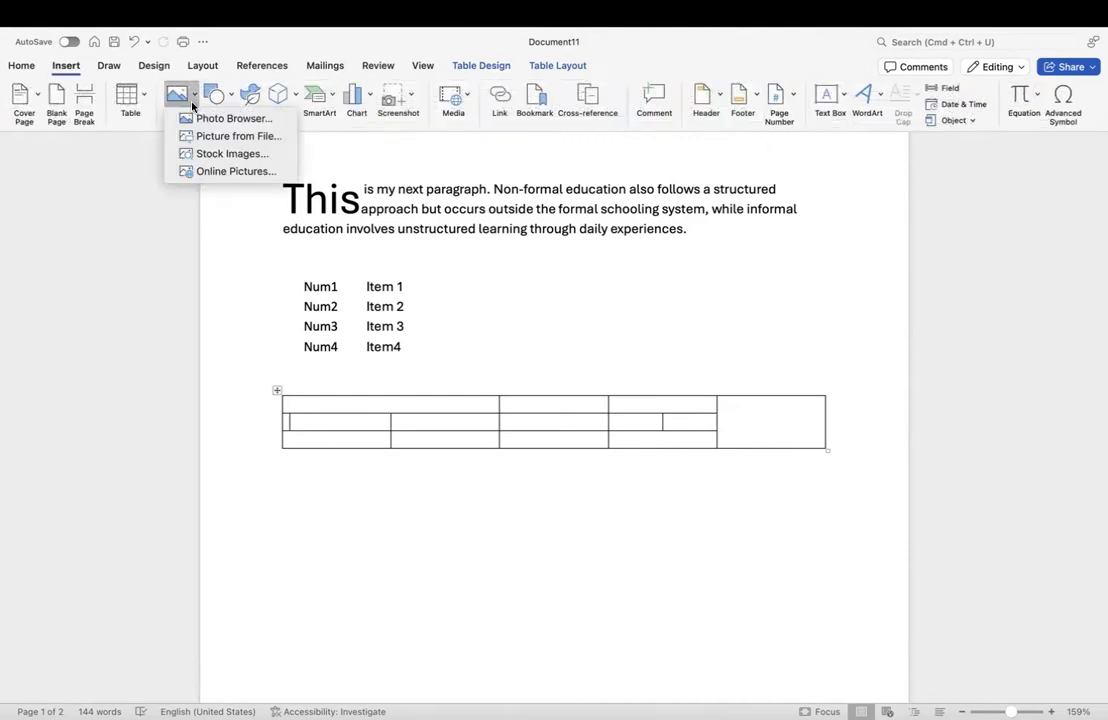
left_click(231, 155)
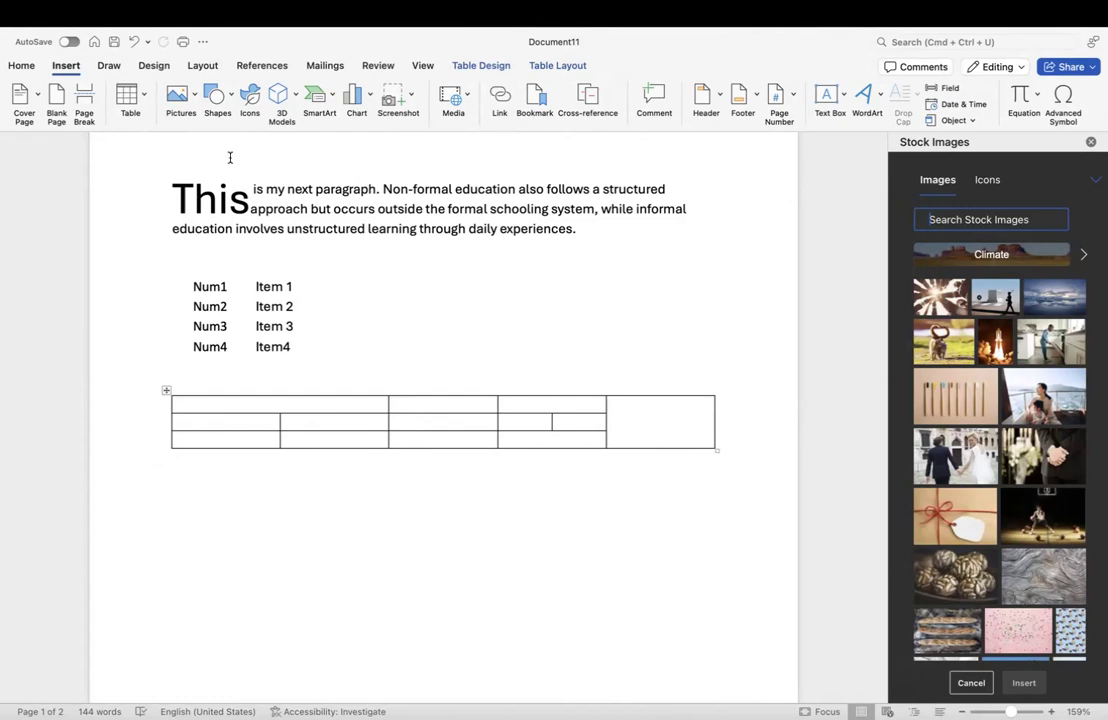
Step: Insert the stock photo of hands joined in a circle and close the Stock Images pane
left_click(946, 312)
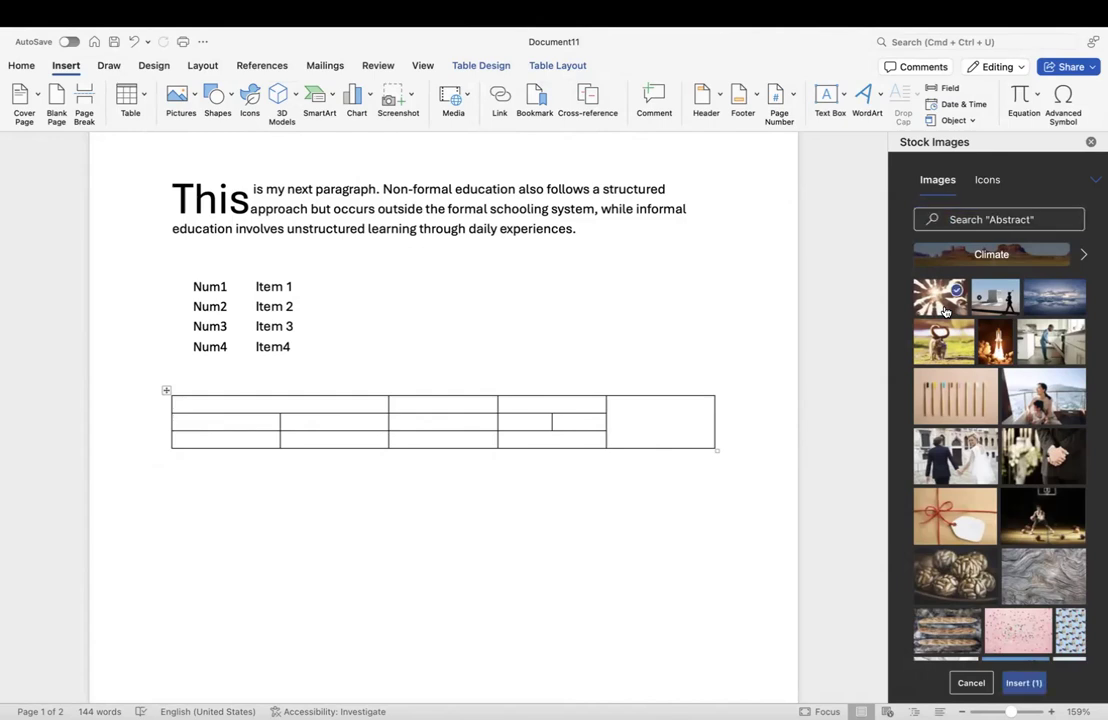
left_click(1030, 683)
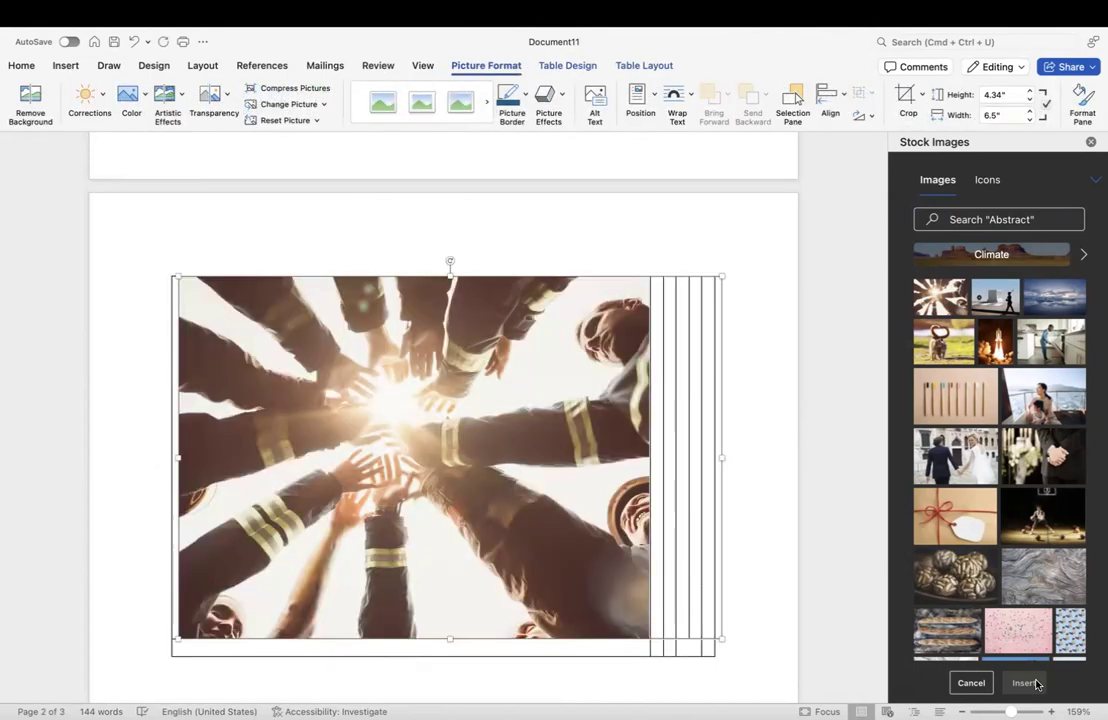
left_click(779, 361)
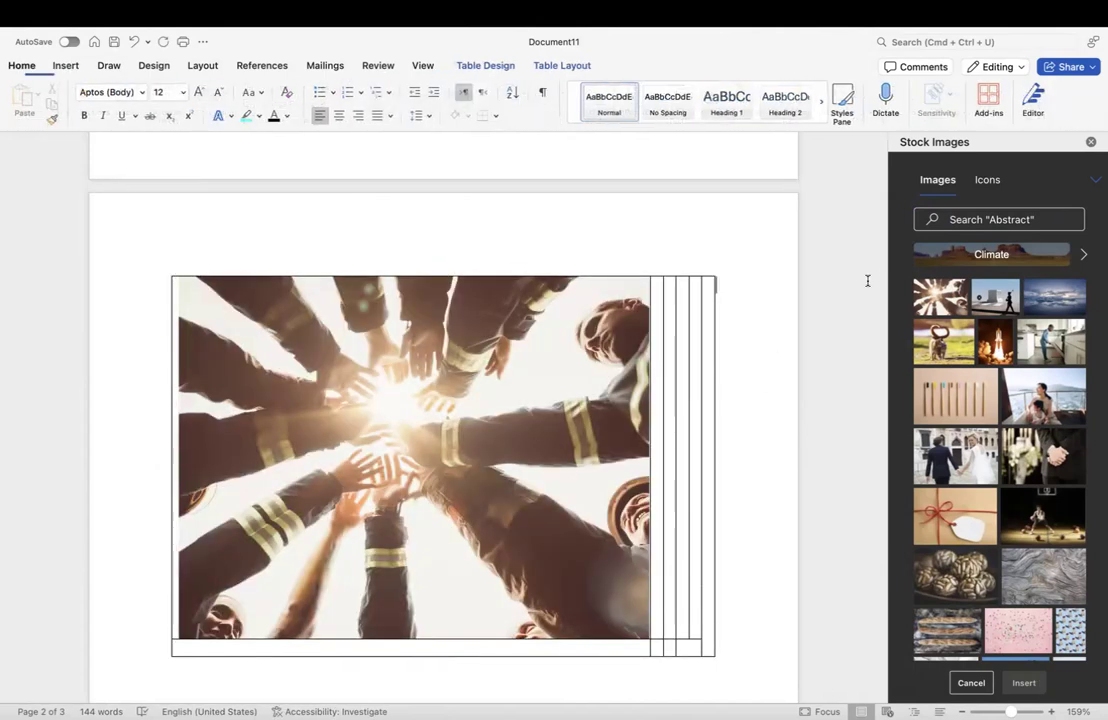
left_click(1090, 142)
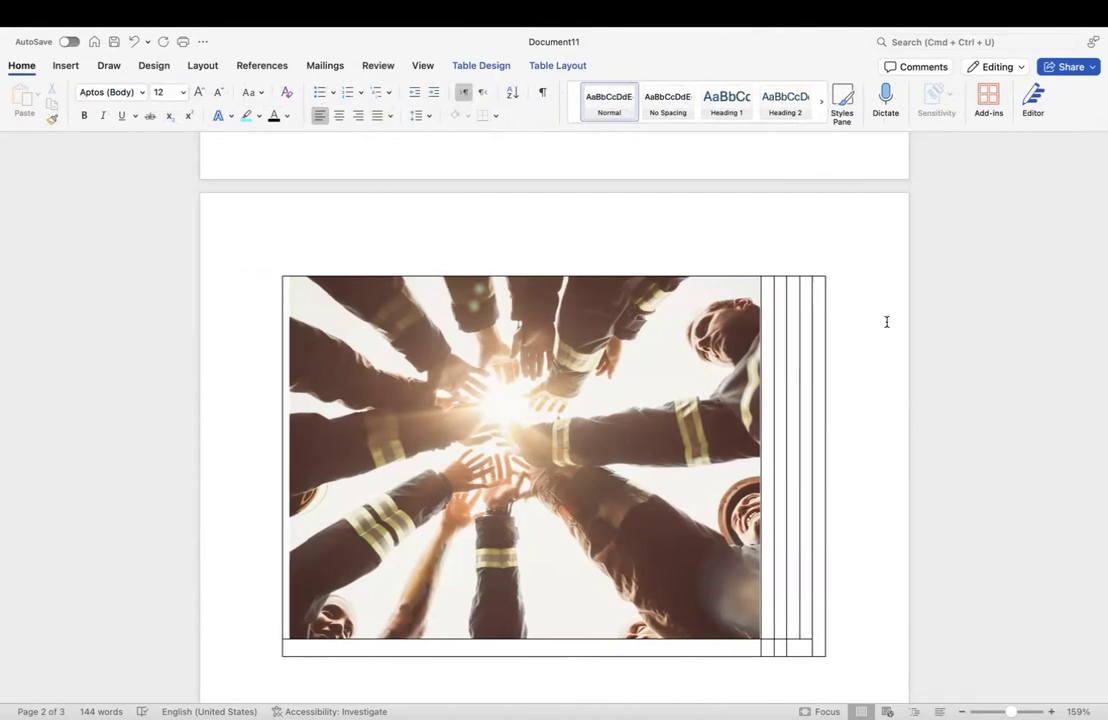
left_click(574, 531)
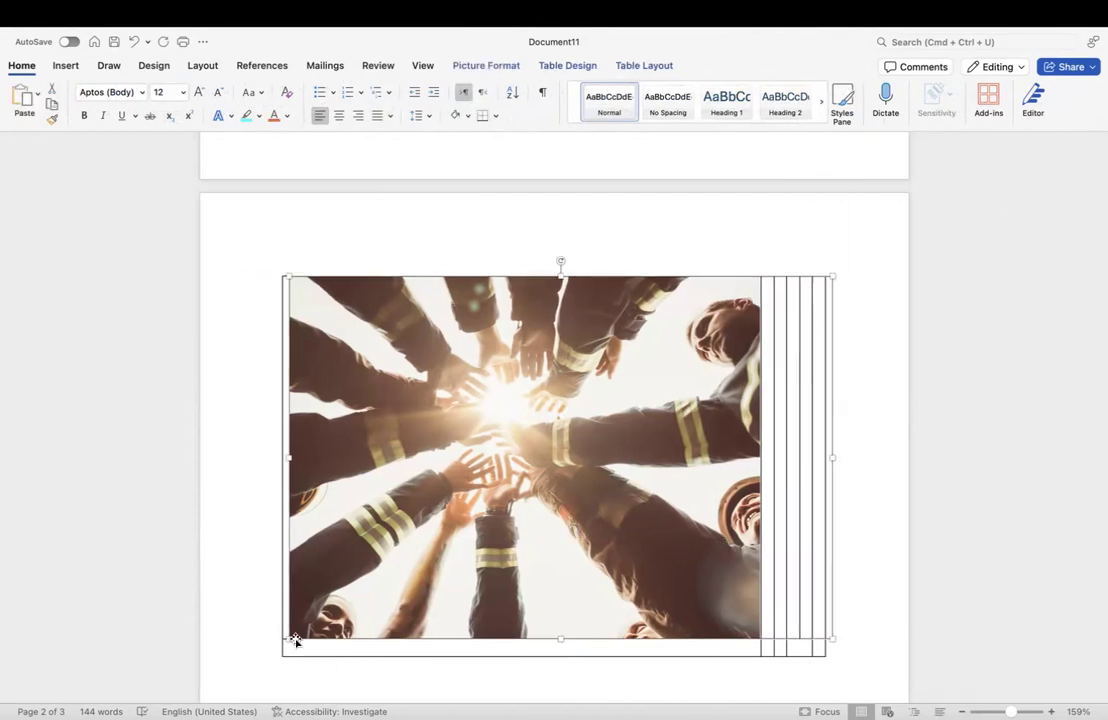
Step: Drag the photo's bottom-left corner handle inward until it measures about 1.89 × 1.26 inches
left_click_drag(289, 638, 378, 513)
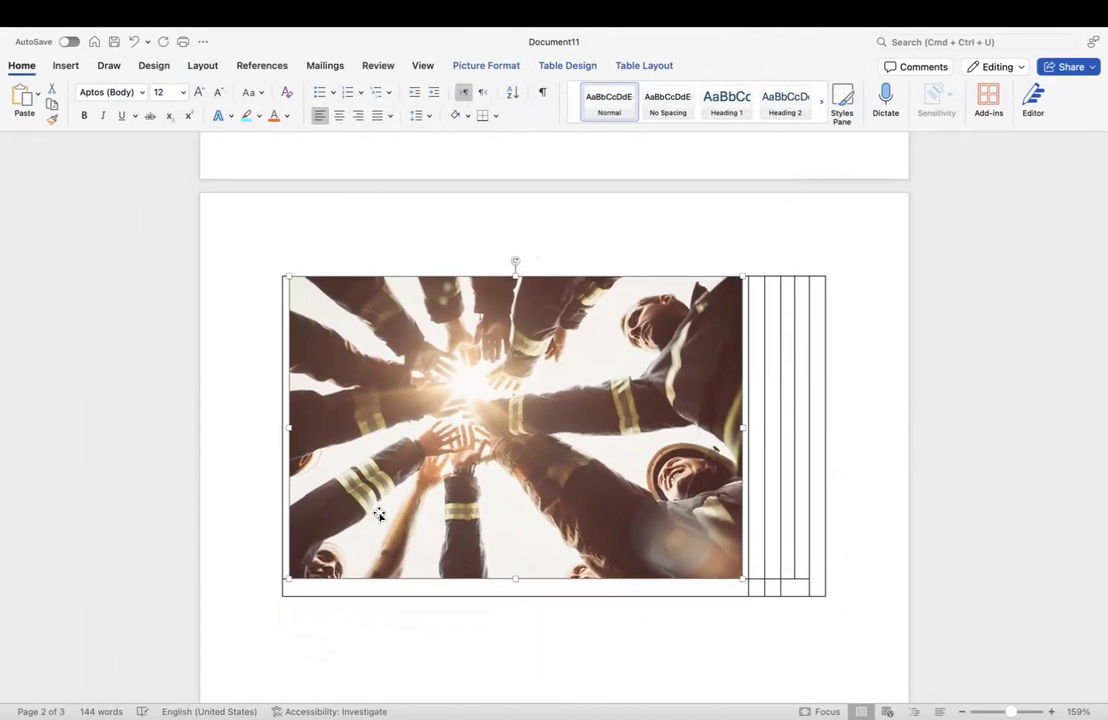
left_click_drag(290, 579, 410, 398)
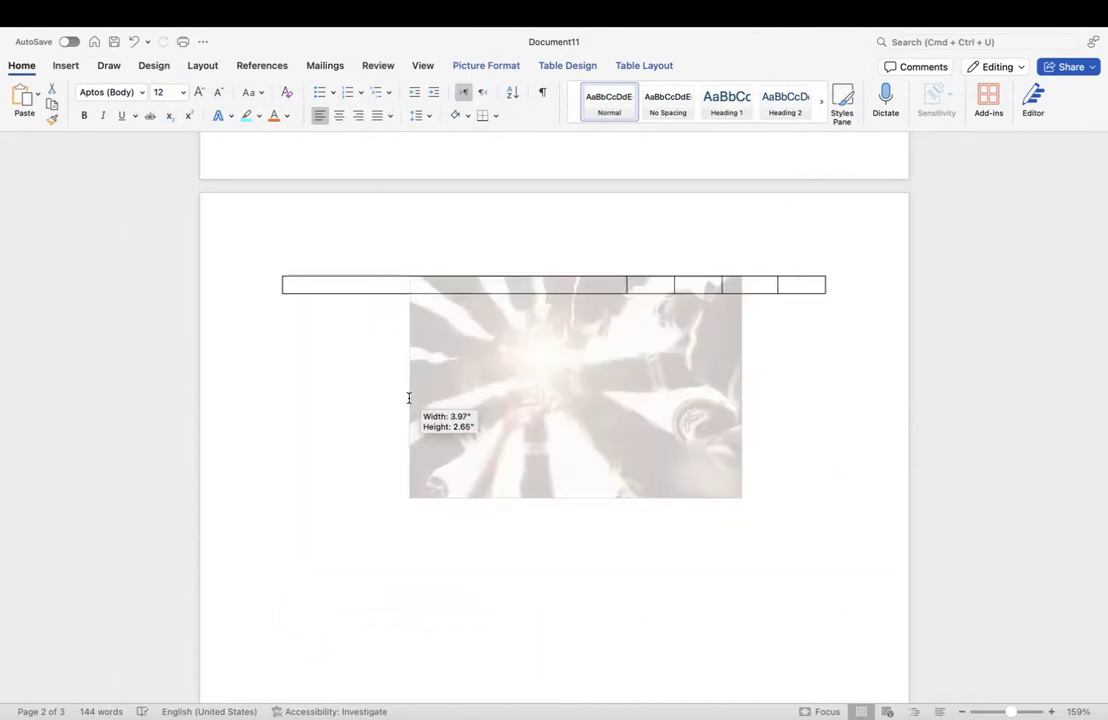
scroll(391, 420, "up", 1)
scroll(391, 420, "up", 2)
left_click_drag(289, 505, 418, 336)
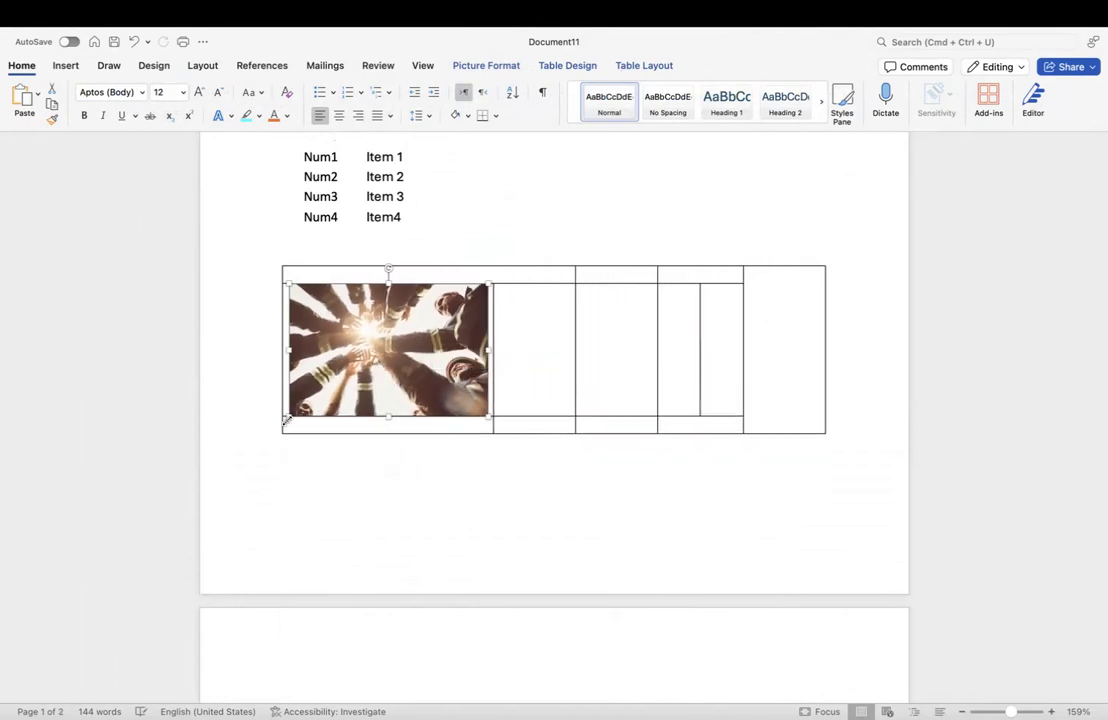
left_click_drag(289, 417, 332, 367)
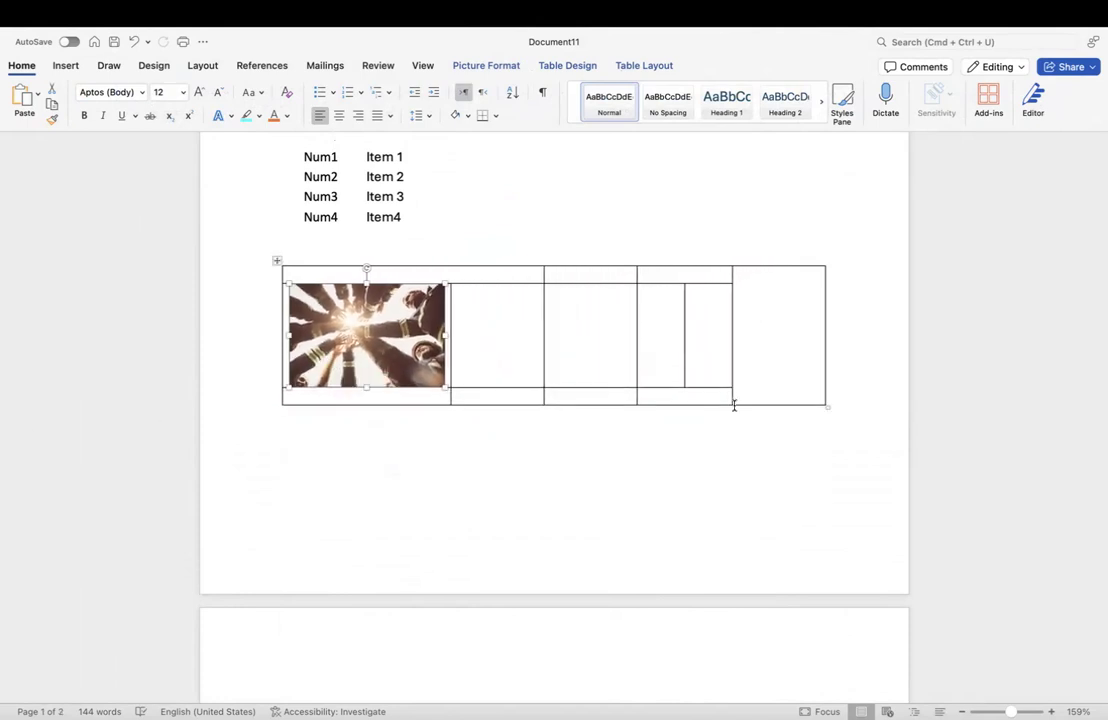
scroll(549, 376, "up", 5)
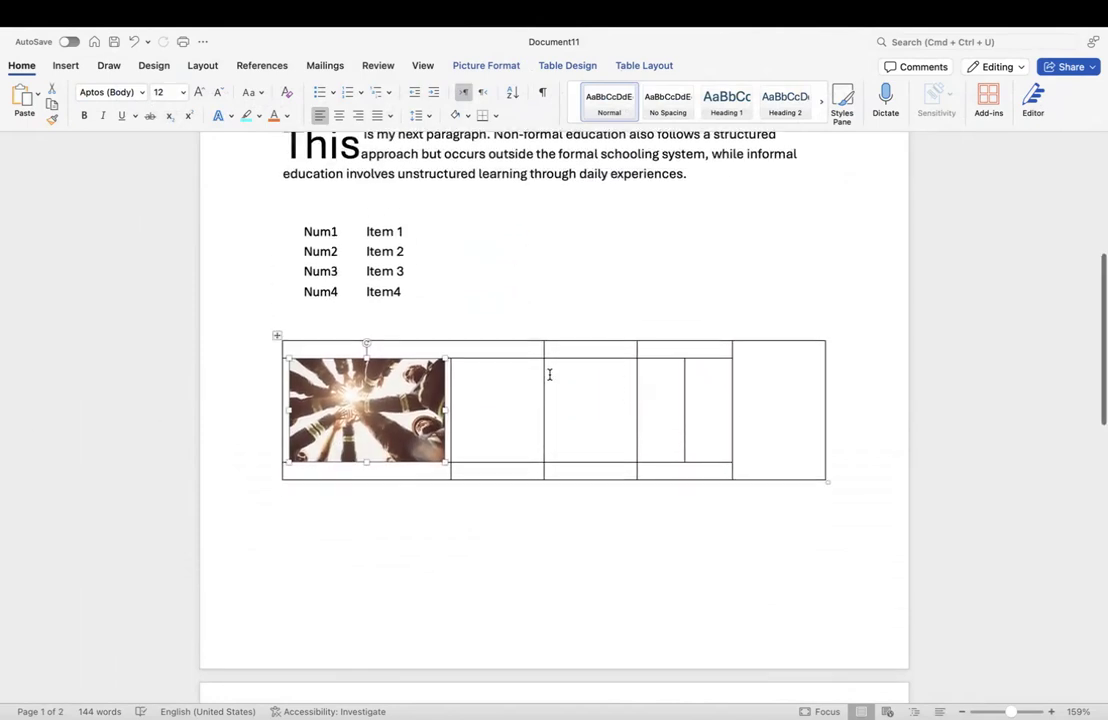
scroll(549, 376, "down", 7)
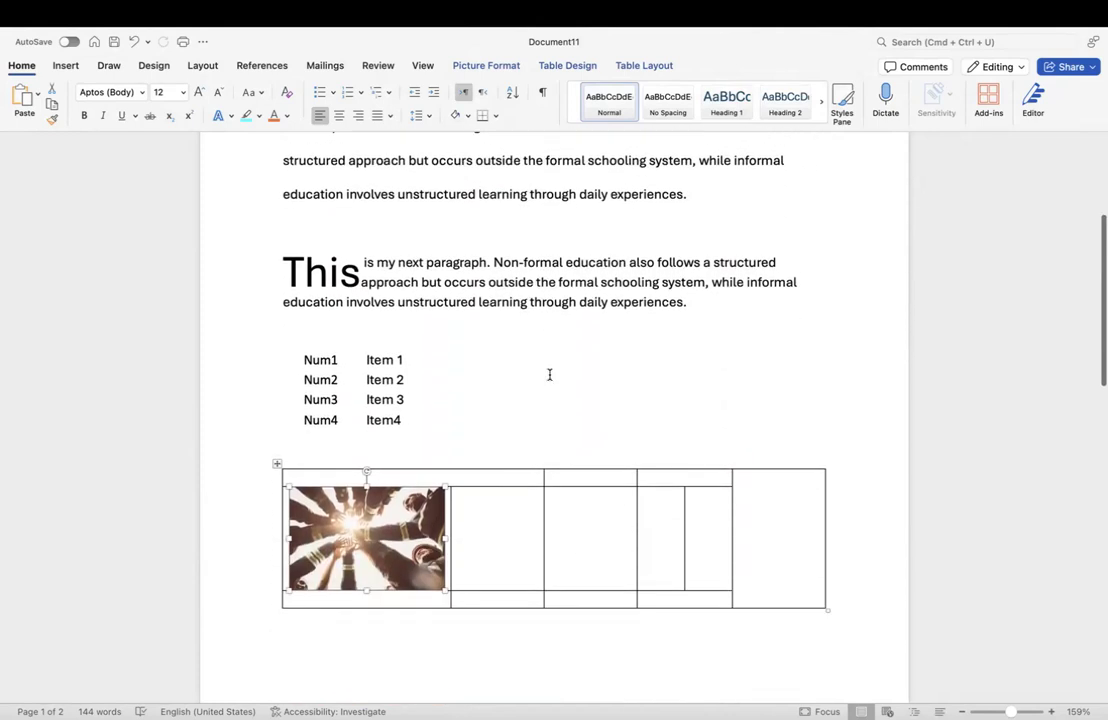
scroll(549, 375, "down", 5)
scroll(549, 375, "up", 8)
scroll(549, 375, "up", 2)
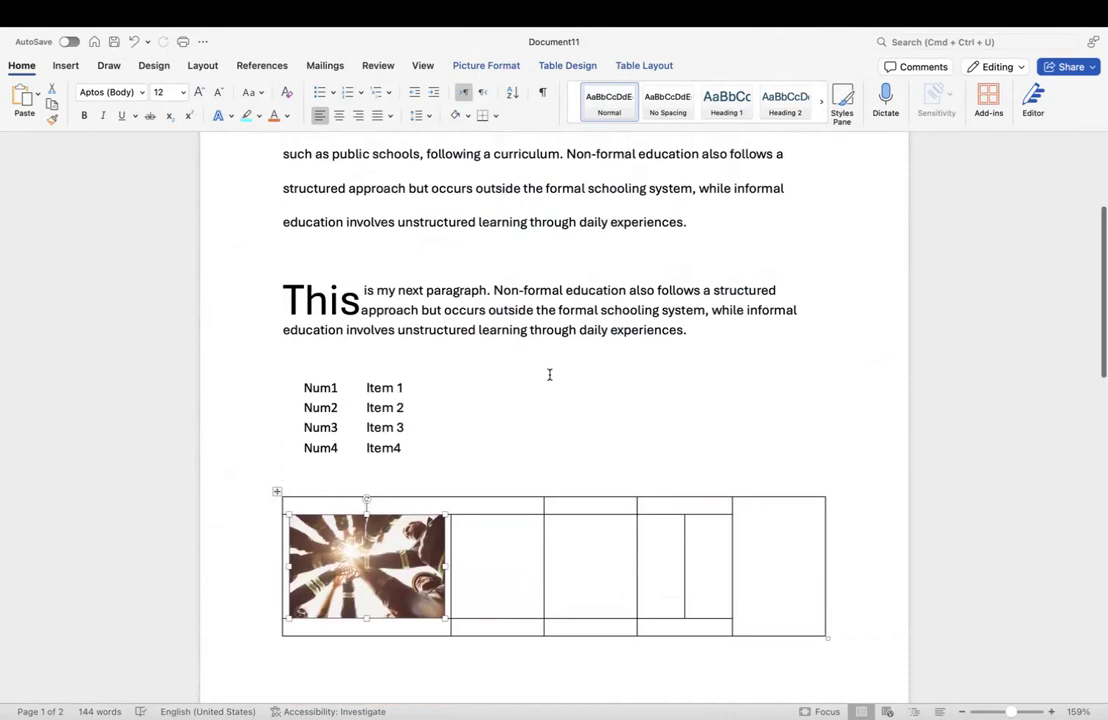